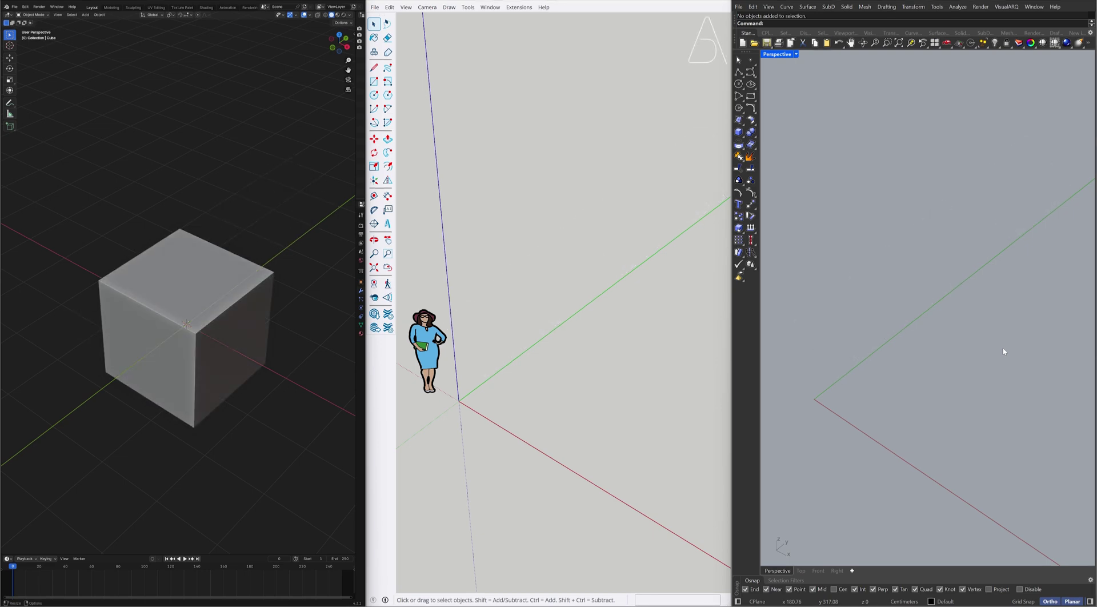
In Rhino, draw a box from the origin with a 200 by 200 base, then set its height.
text(box)
key(Return)
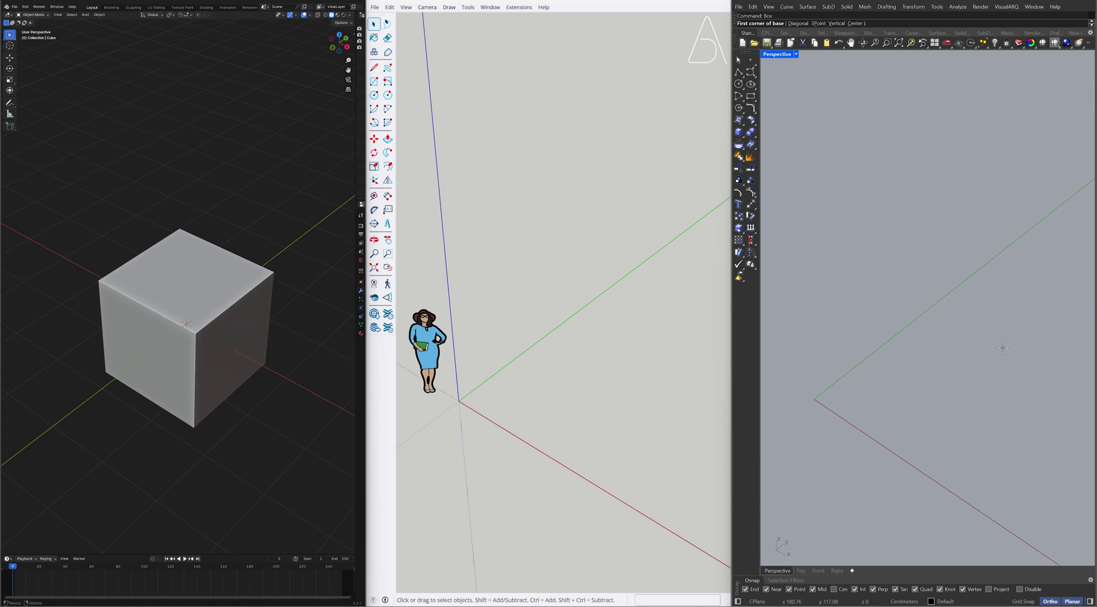
text(0)
key(Return)
text(200)
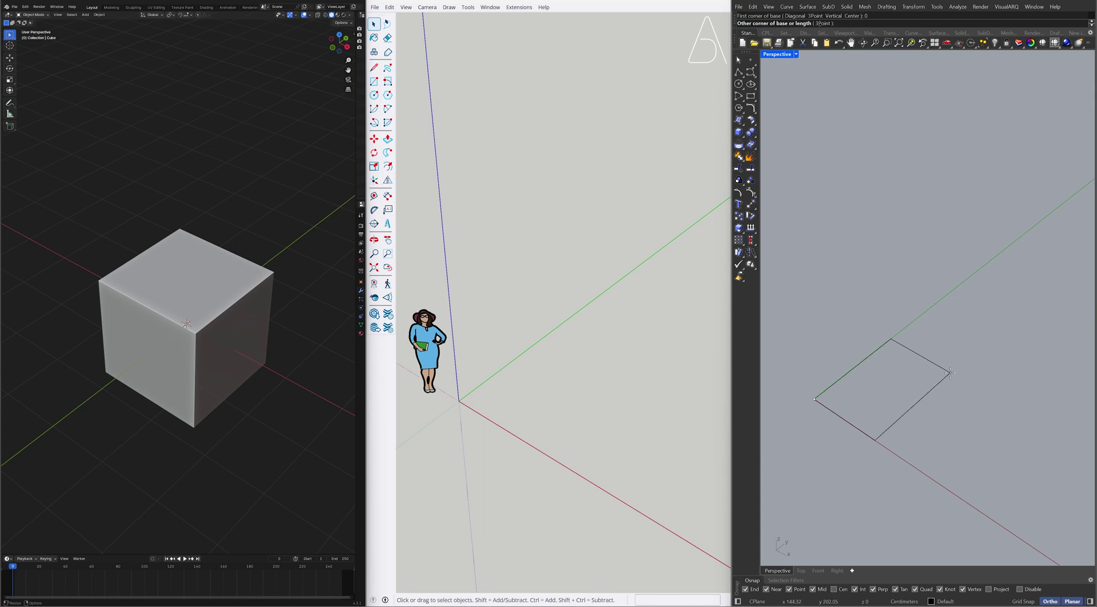
key(Return)
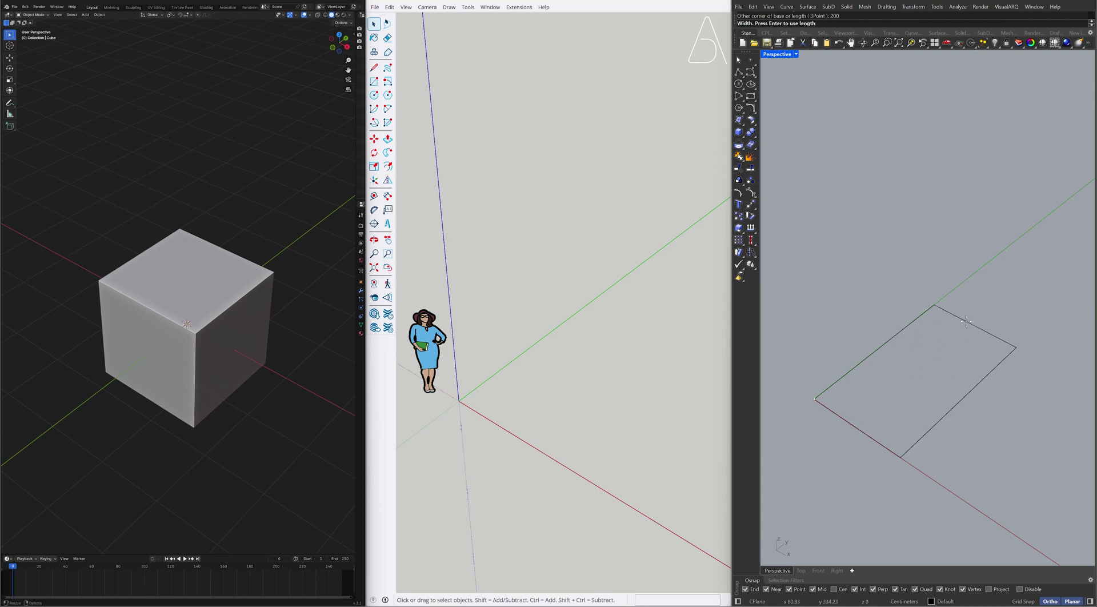
key(Return)
click(923, 238)
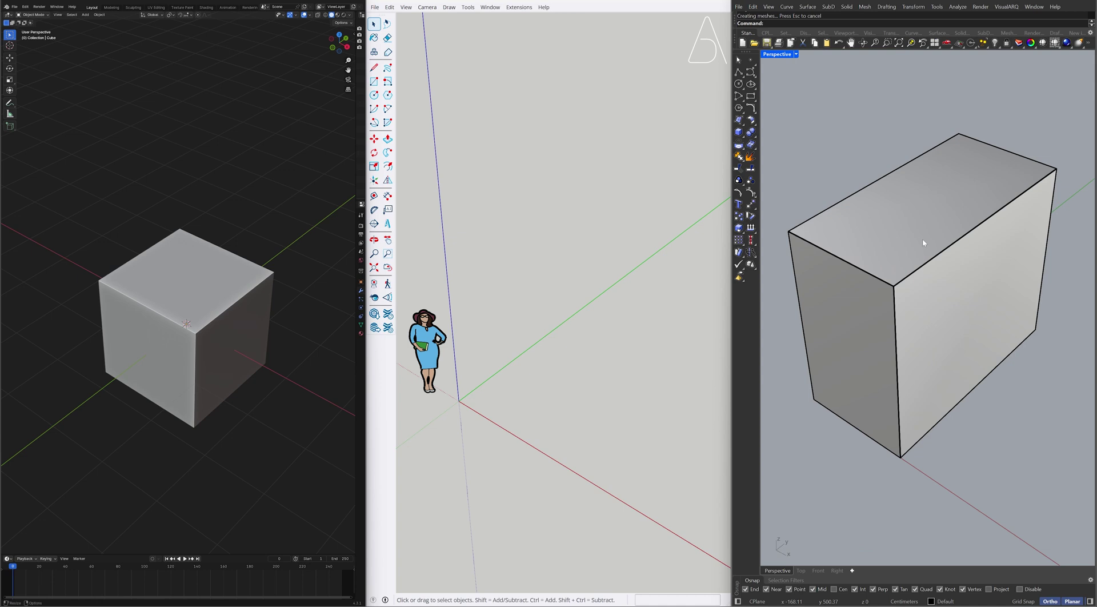
In SketchUp, draw a 200 by 400 rectangle starting at the origin.
click(621, 344)
key(r)
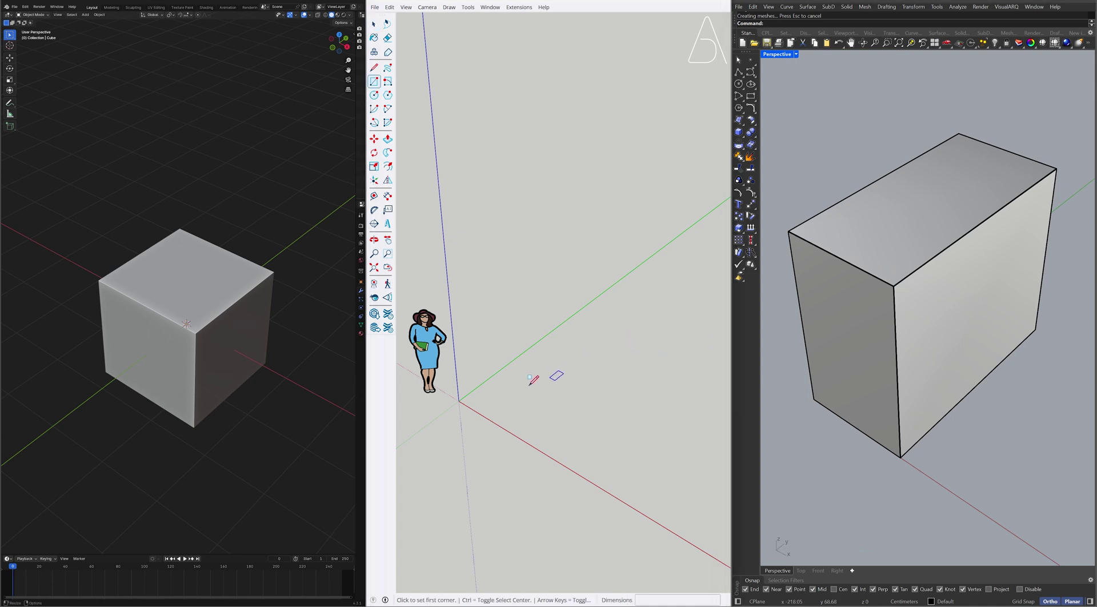
click(459, 401)
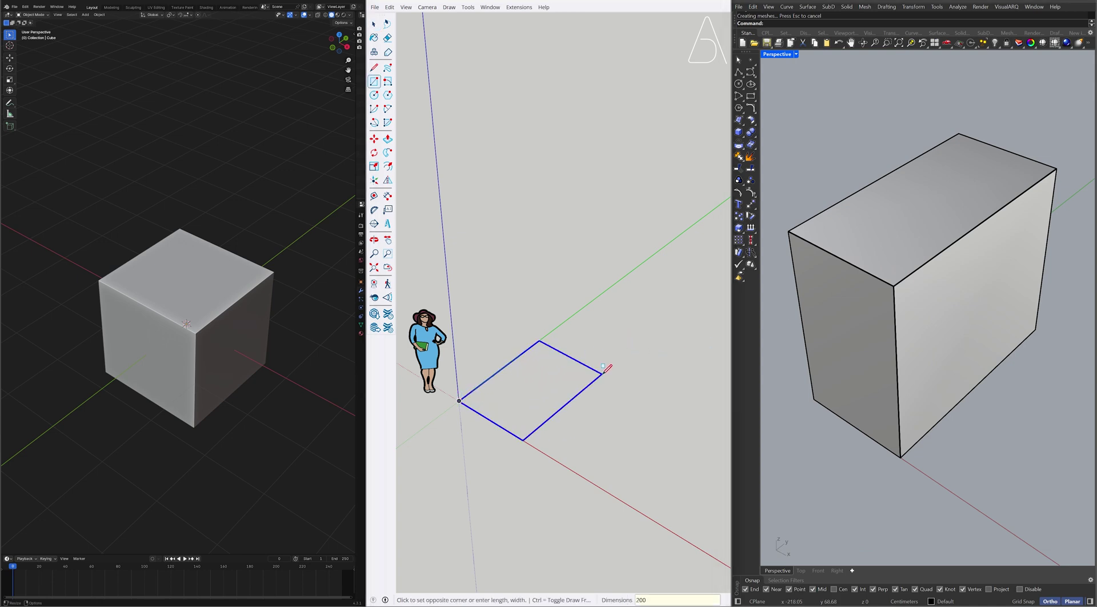
text(200;)
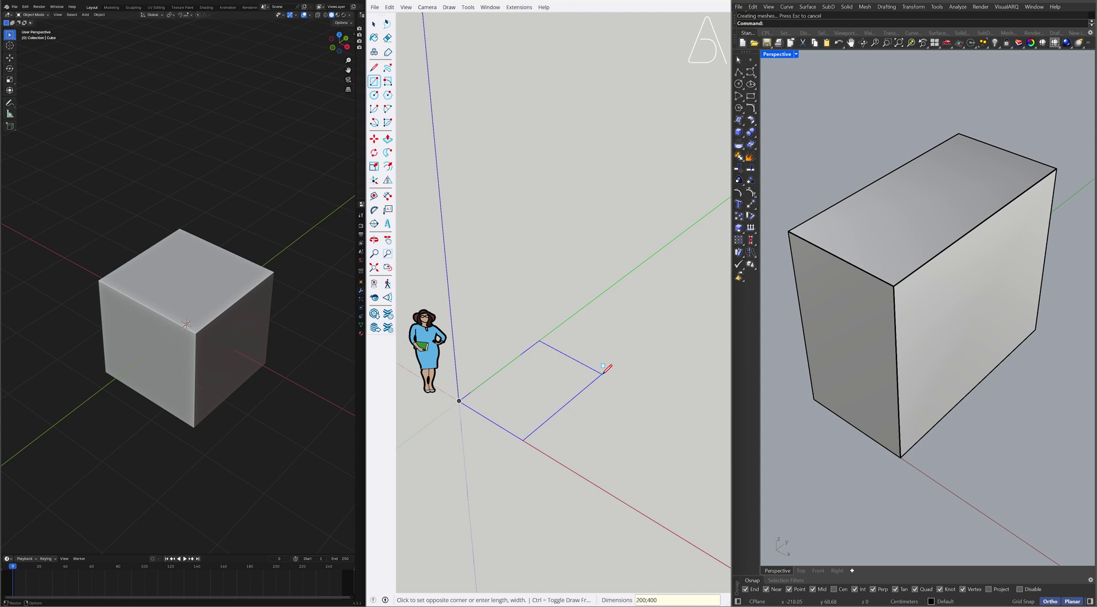
text(400)
key(Return)
Push/pull the rectangle up 350 into a box.
key(p)
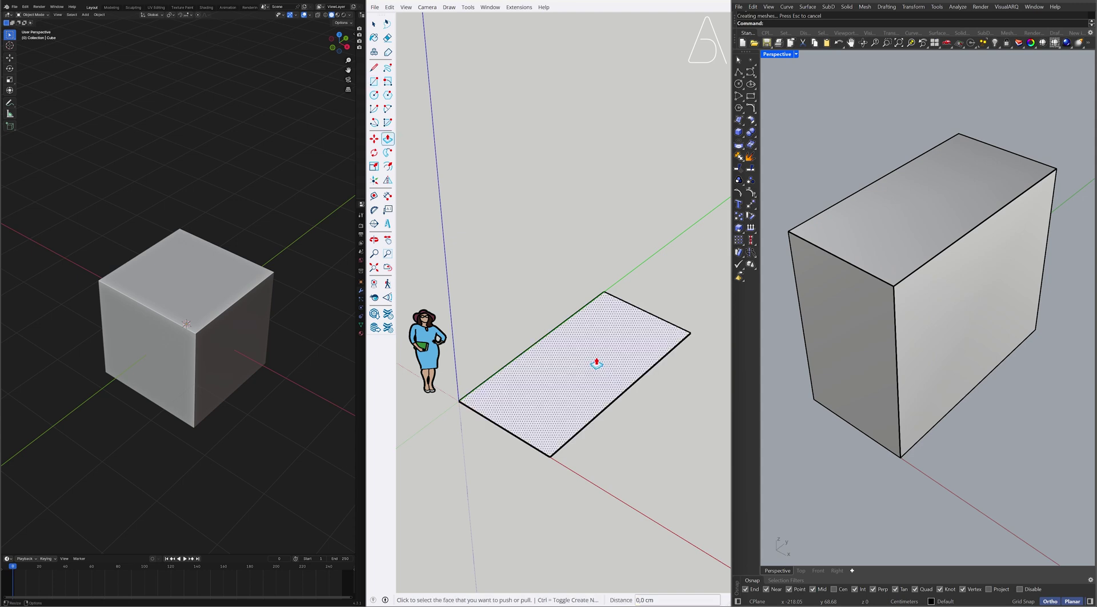
click(596, 360)
text(350)
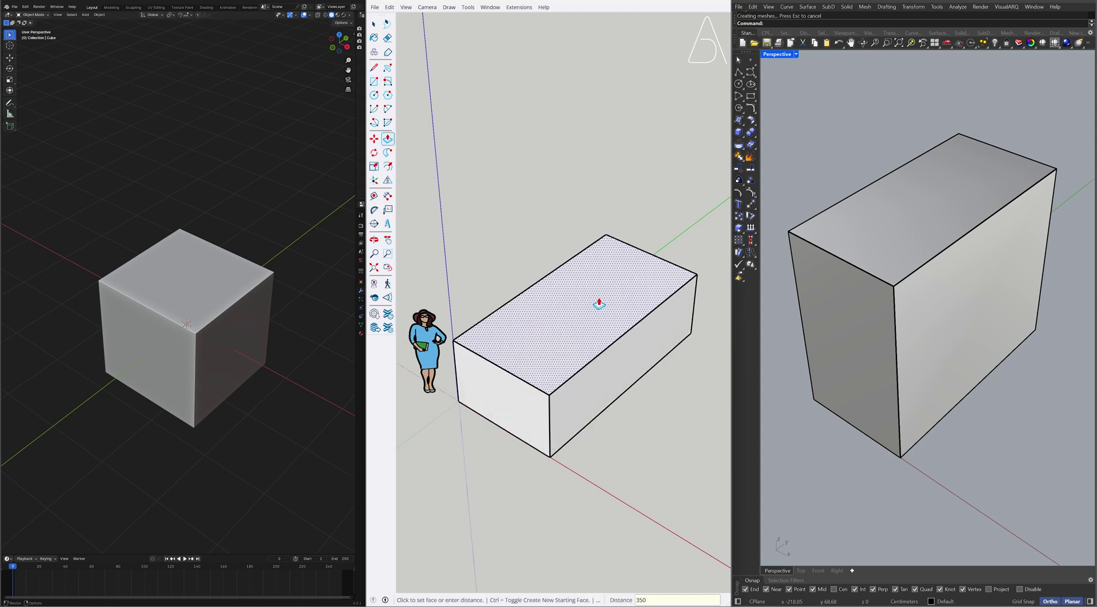
key(Return)
key(space)
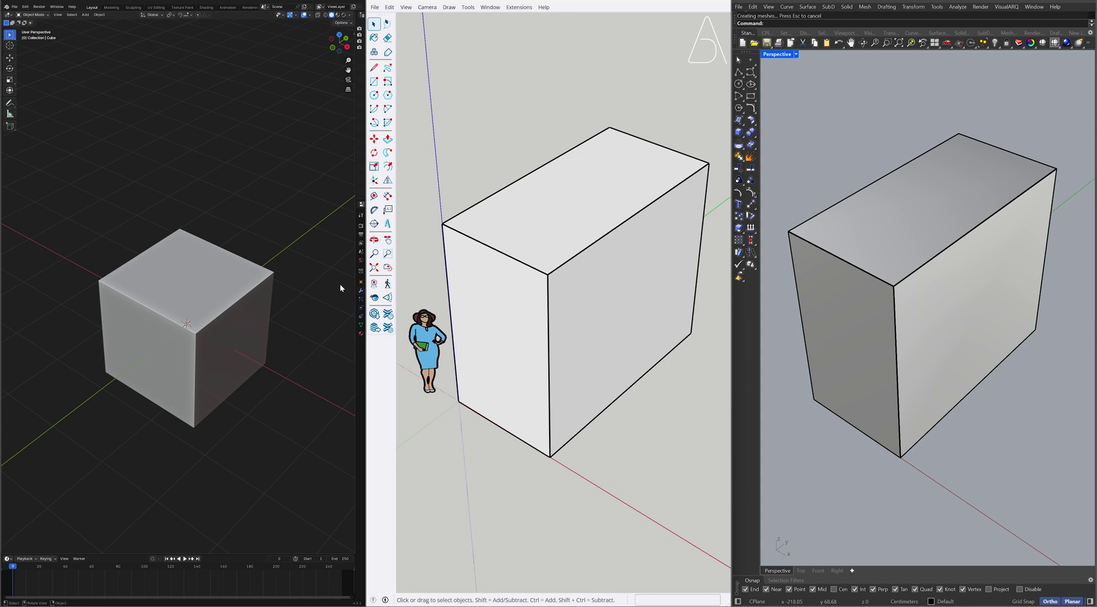
In Blender, scale the cube's mesh by 2 along Y in Edit Mode.
click(211, 296)
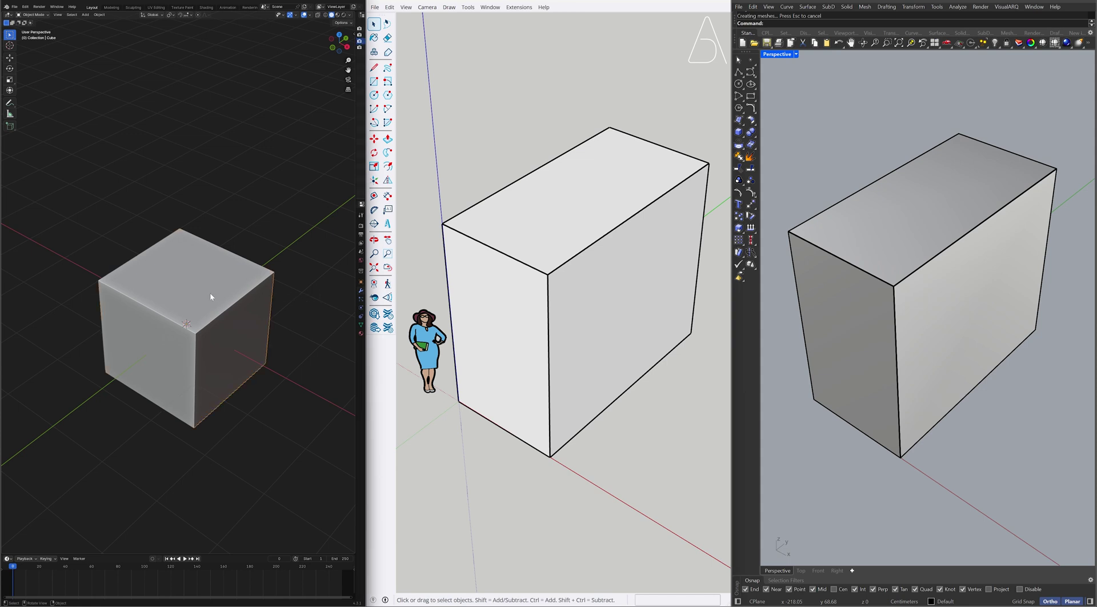
key(Tab)
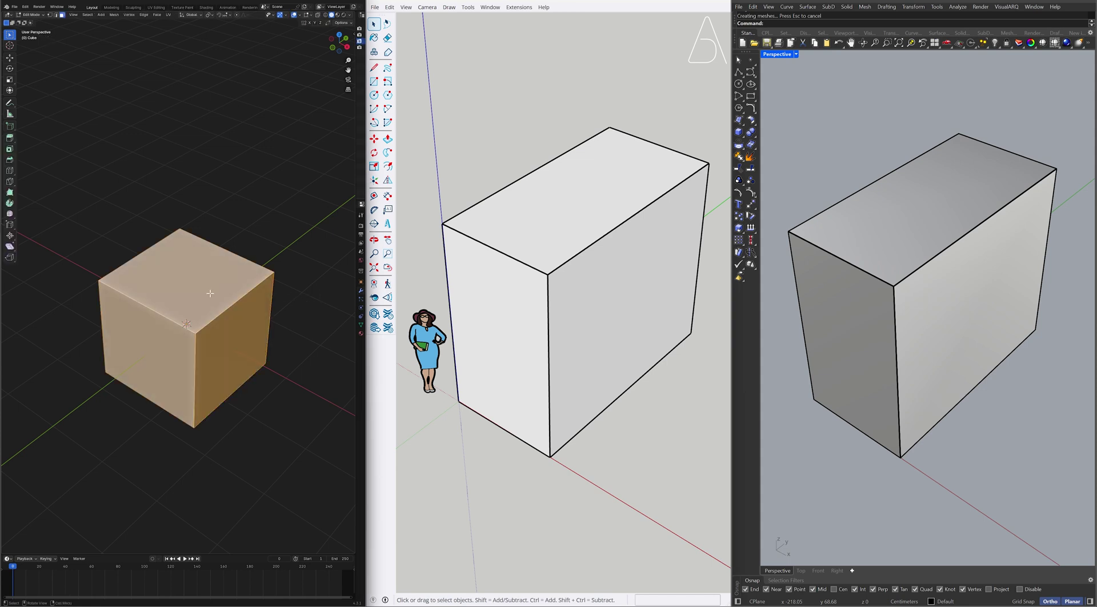
key(s)
text(y)
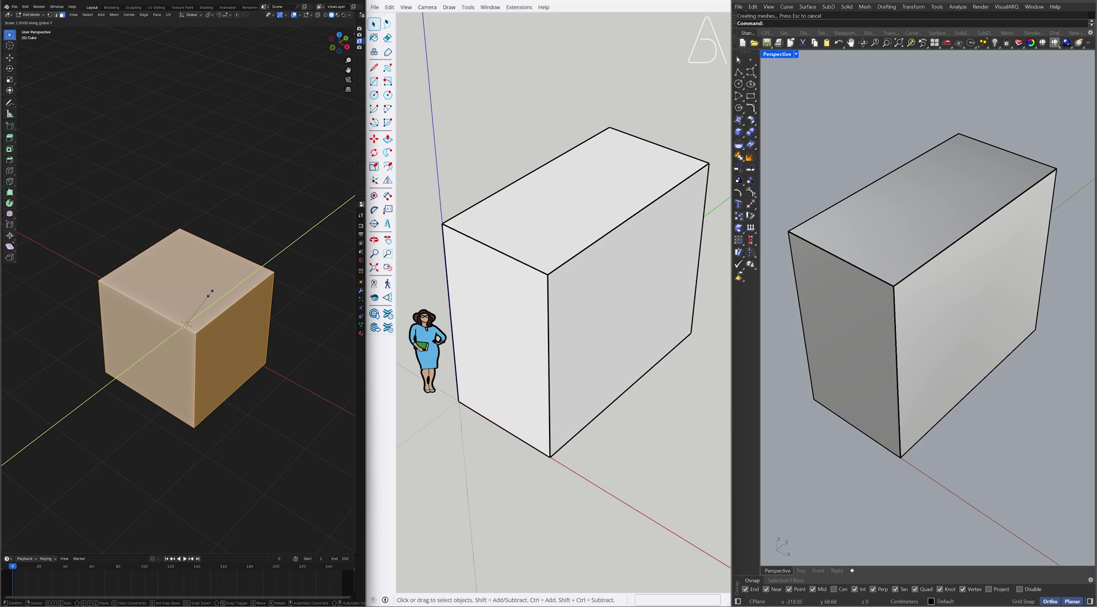
text(2)
key(Return)
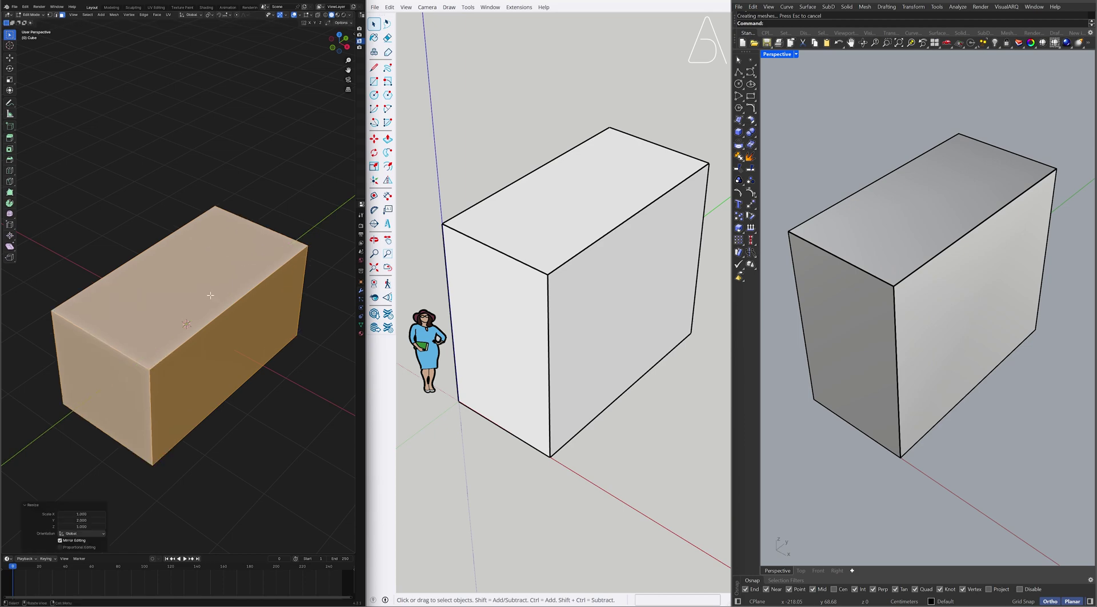
Raise the cube's top face 1.5 m along Z and deselect.
click(210, 296)
key(g)
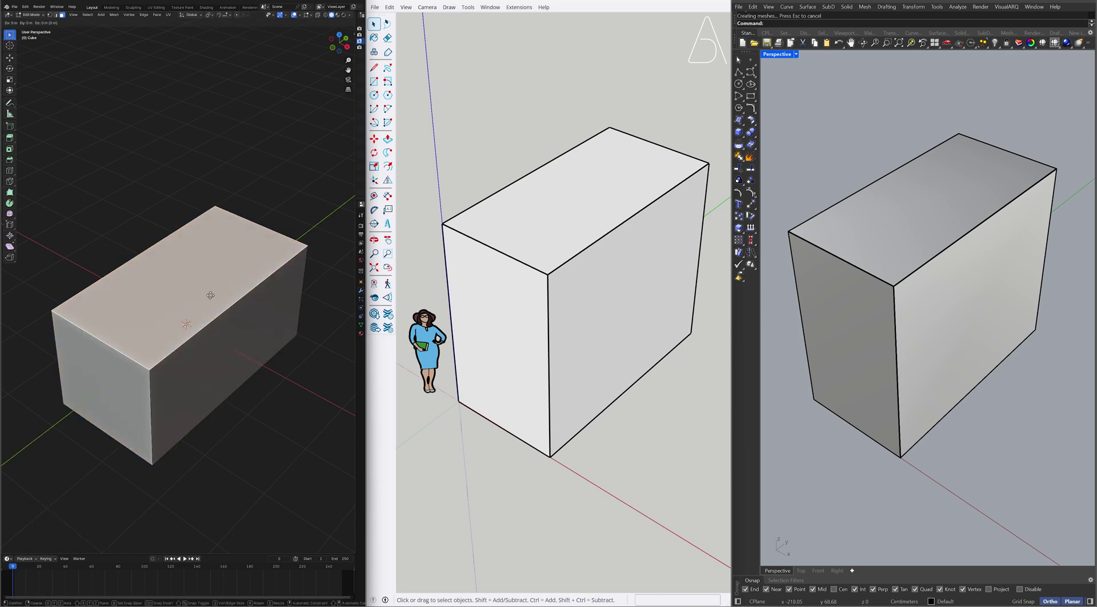
text(z1.5)
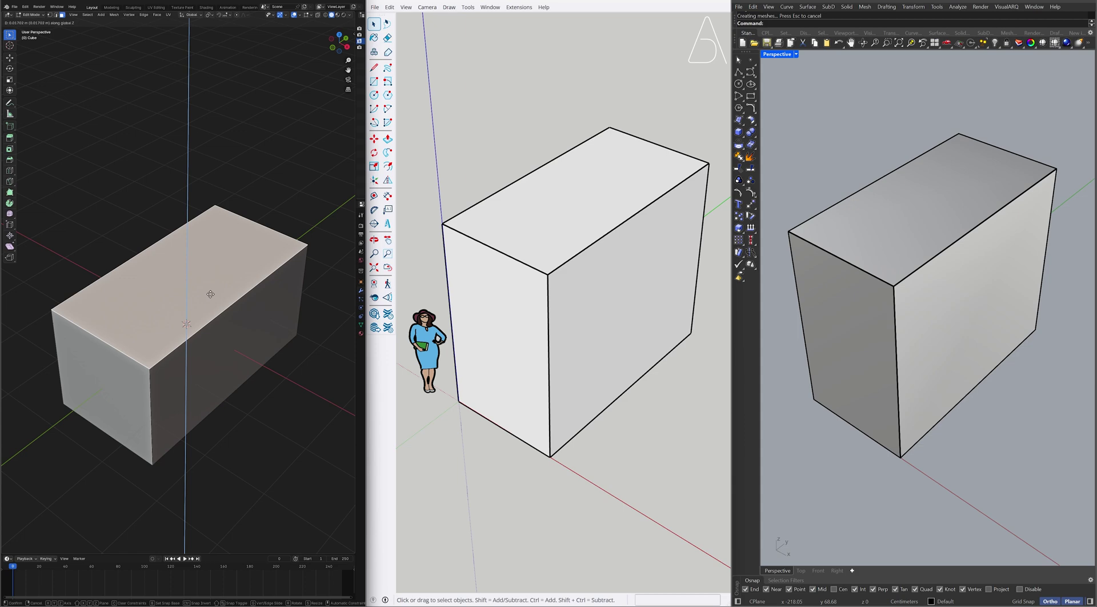
key(Return)
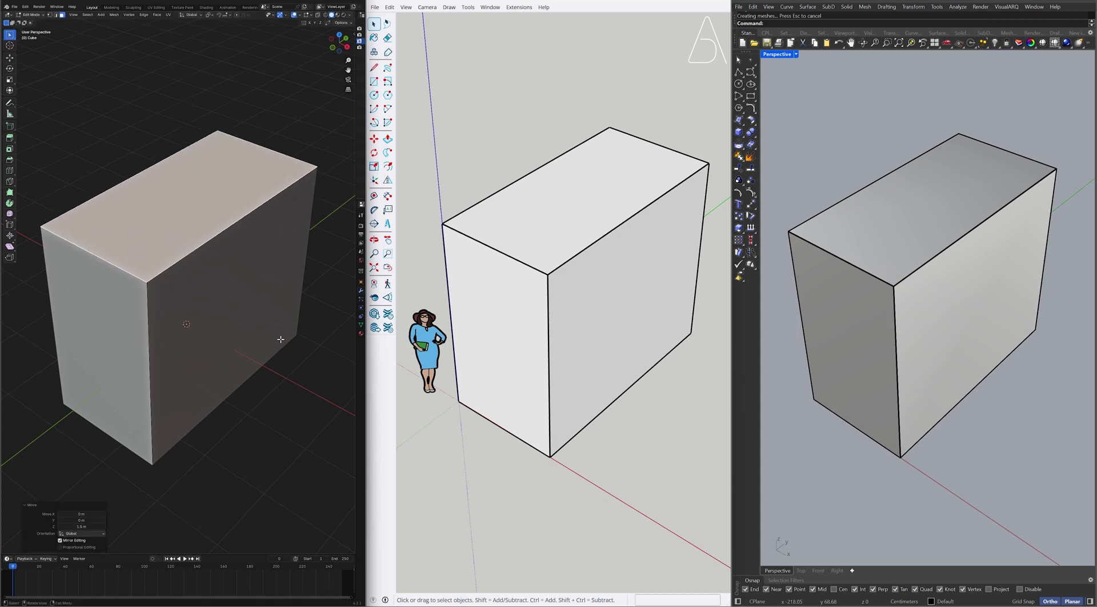
key(alt+a)
In Rhino, fillet the box's two long top edges with radius 100.
click(750, 204)
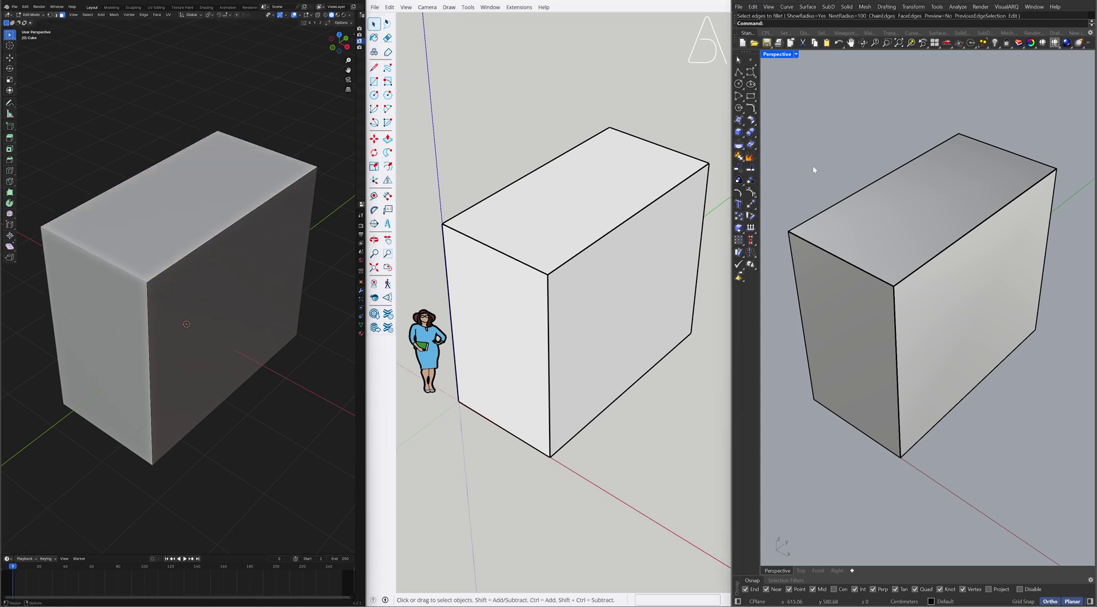
click(830, 208)
click(921, 269)
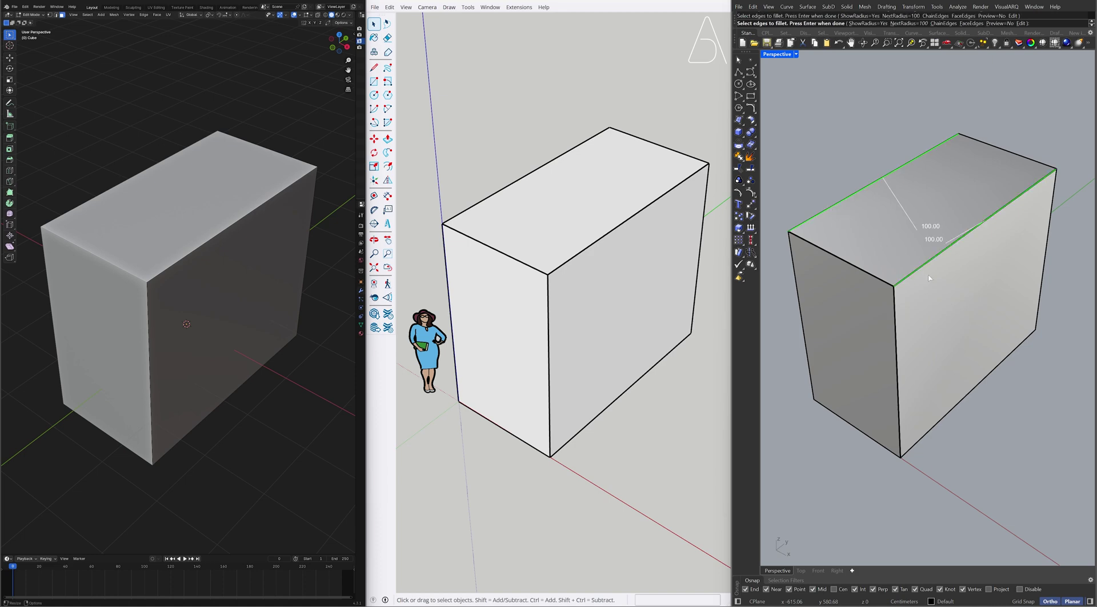
key(Return)
key(Return)
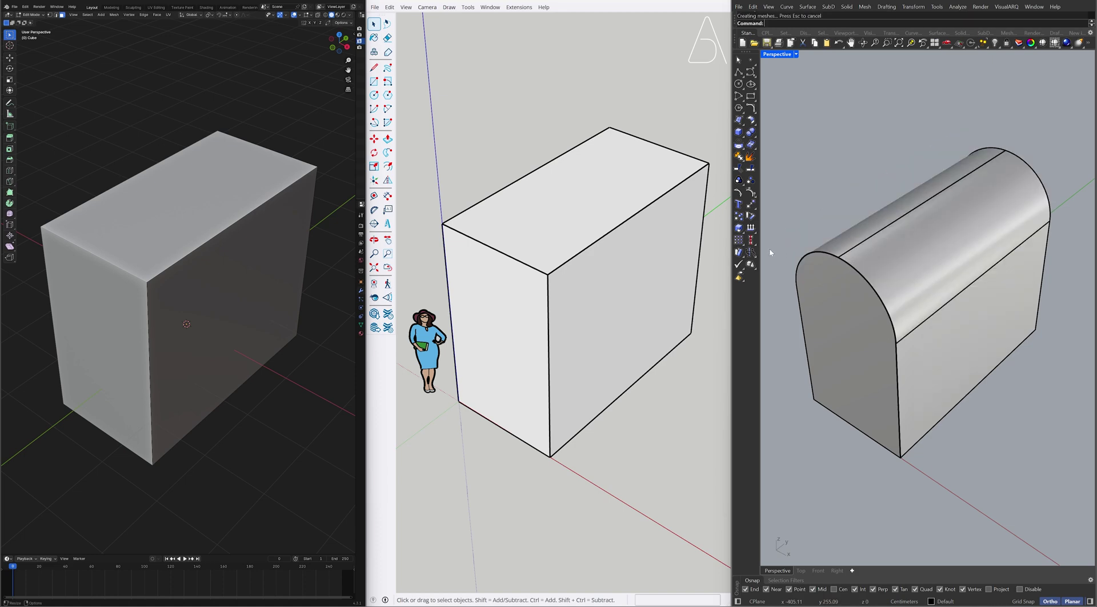
Draw two corner arcs across the upper corners of the box's front face.
key(a)
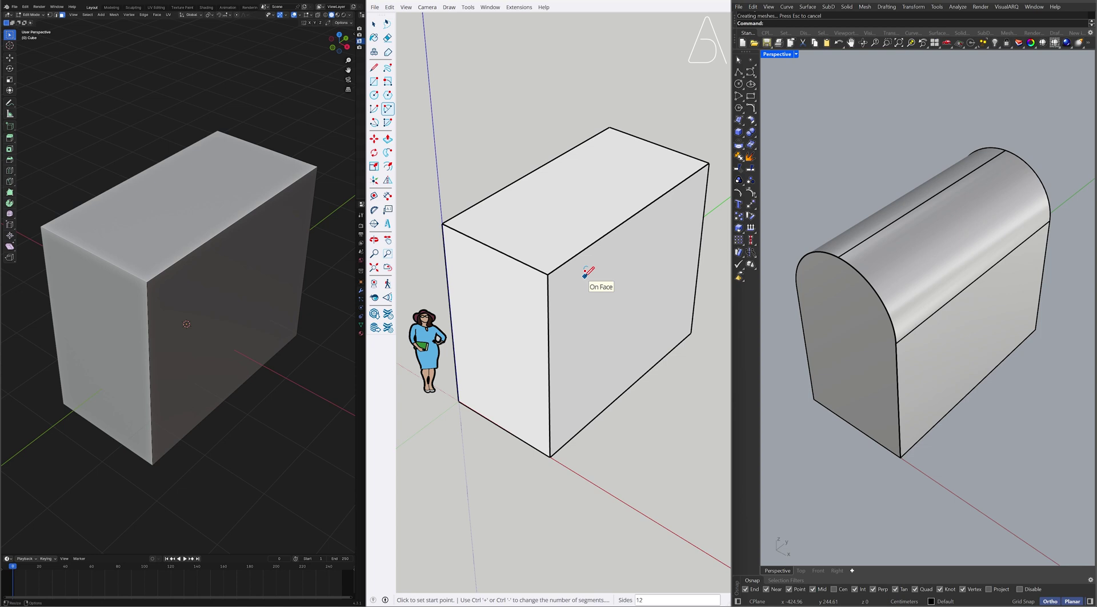
click(493, 248)
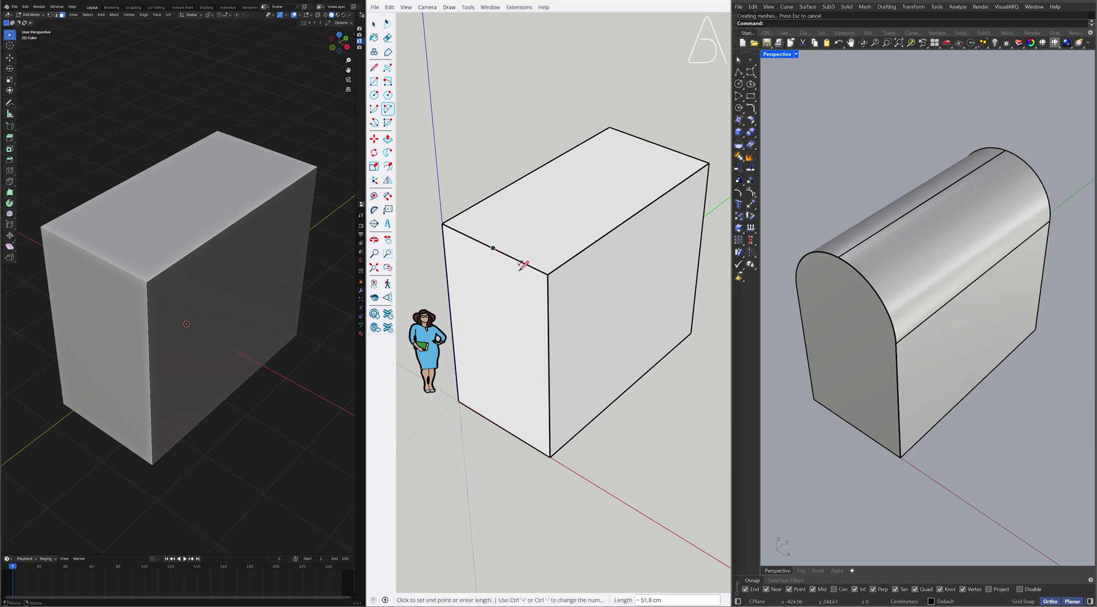
double_click(549, 332)
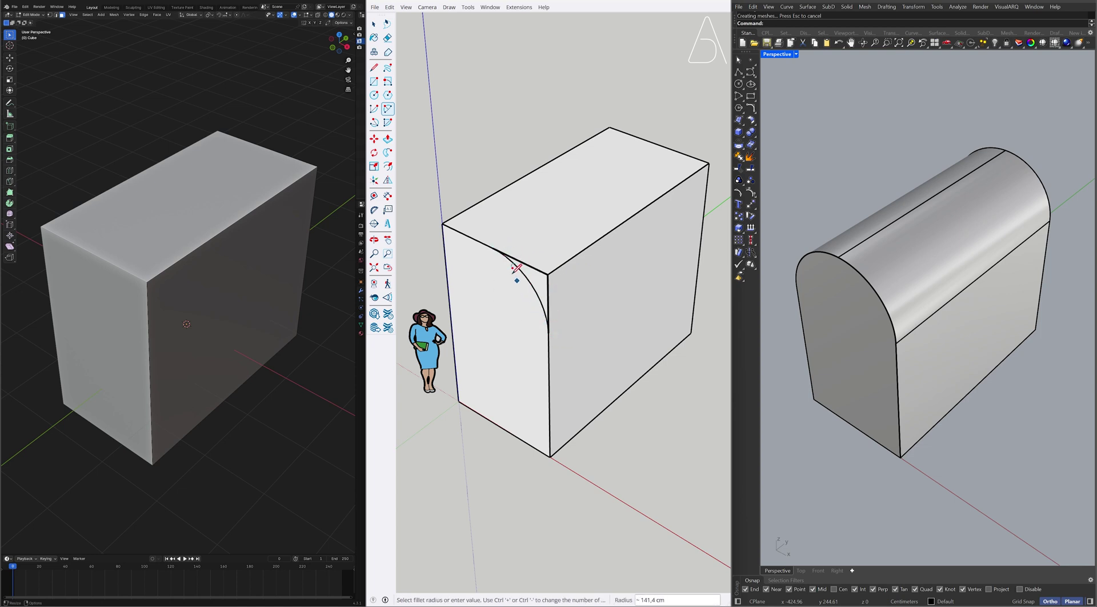
click(493, 248)
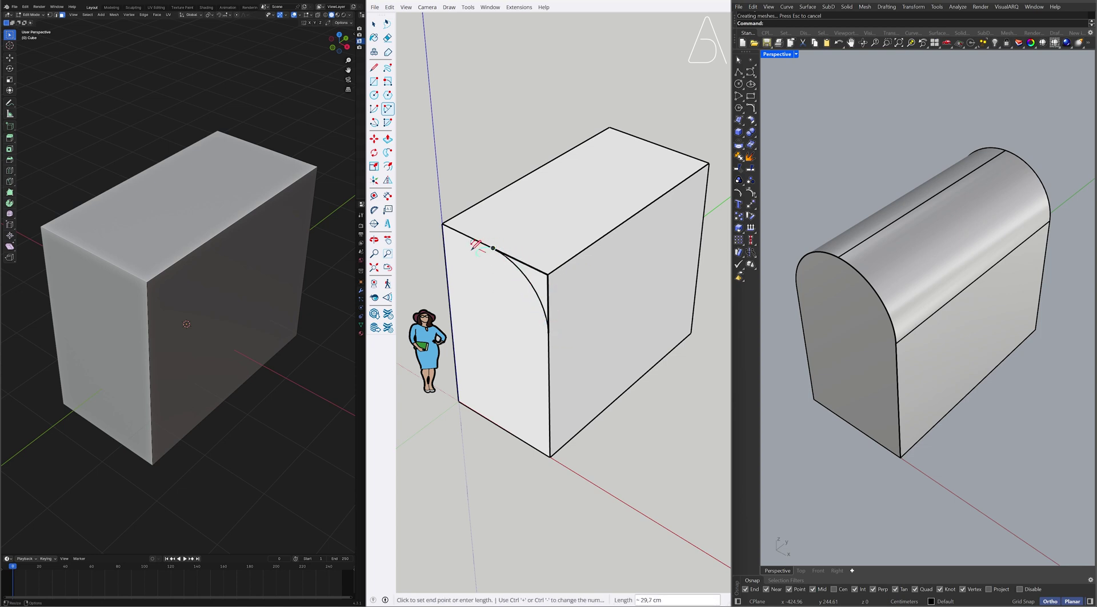
click(447, 279)
click(493, 277)
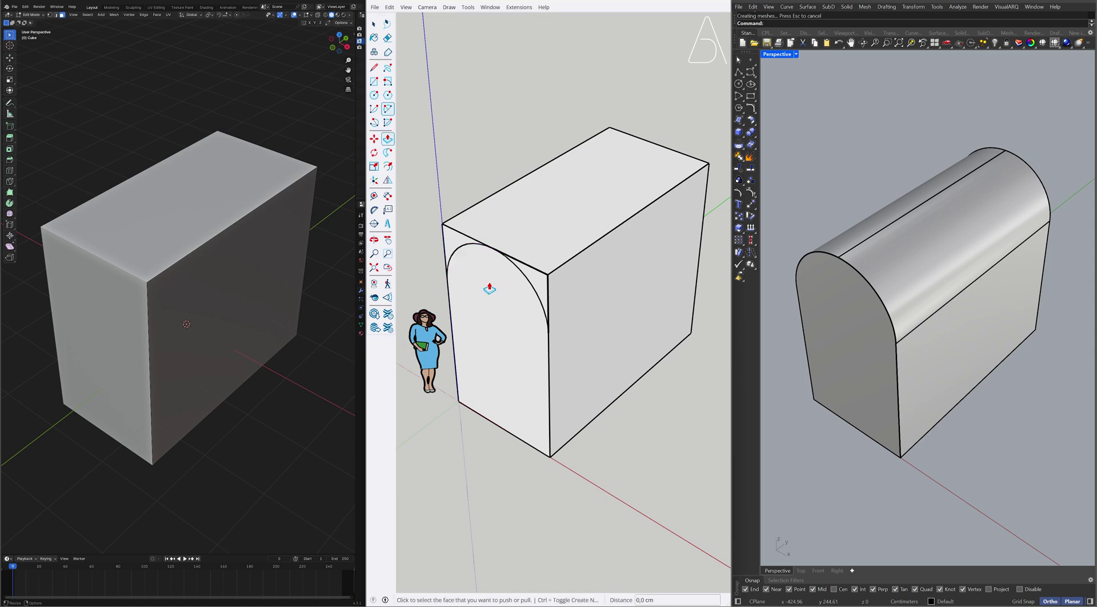
Push/pull both corner slivers back through the full box length.
key(p)
click(535, 281)
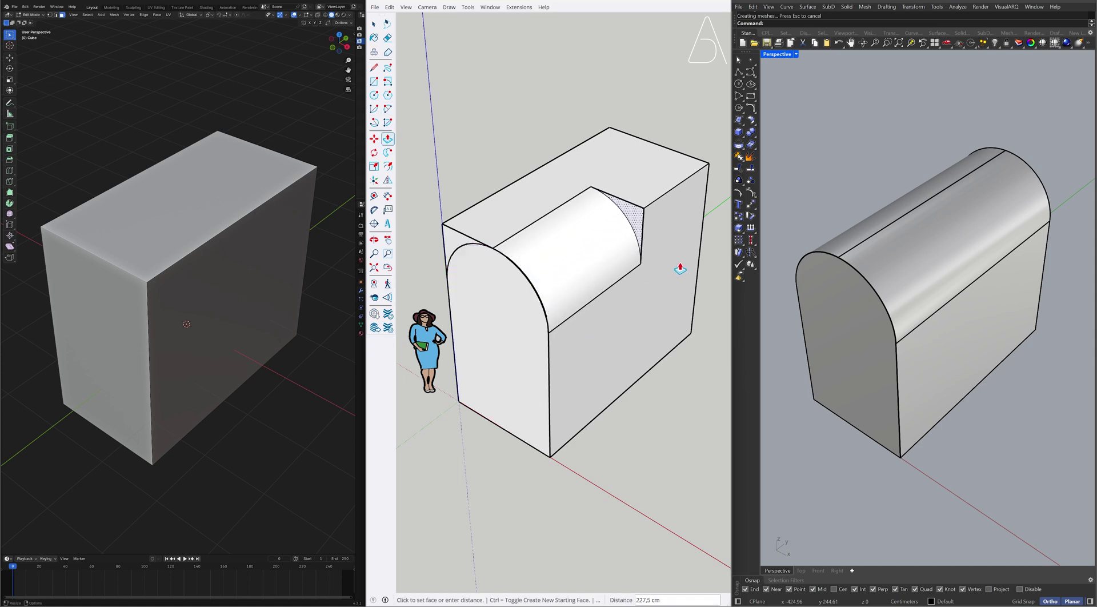
click(702, 253)
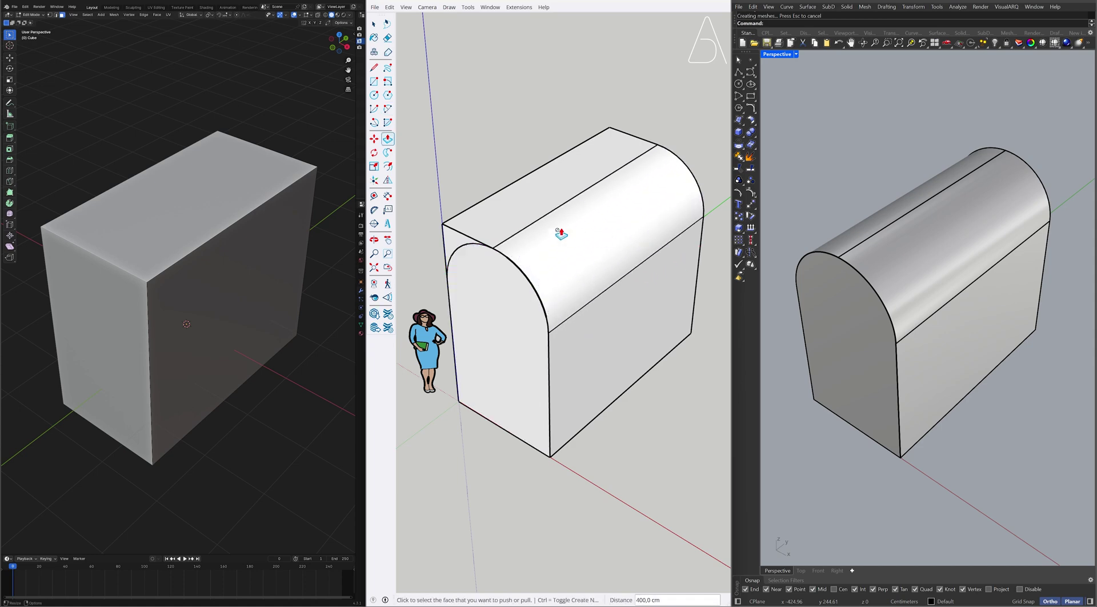
double_click(460, 239)
key(space)
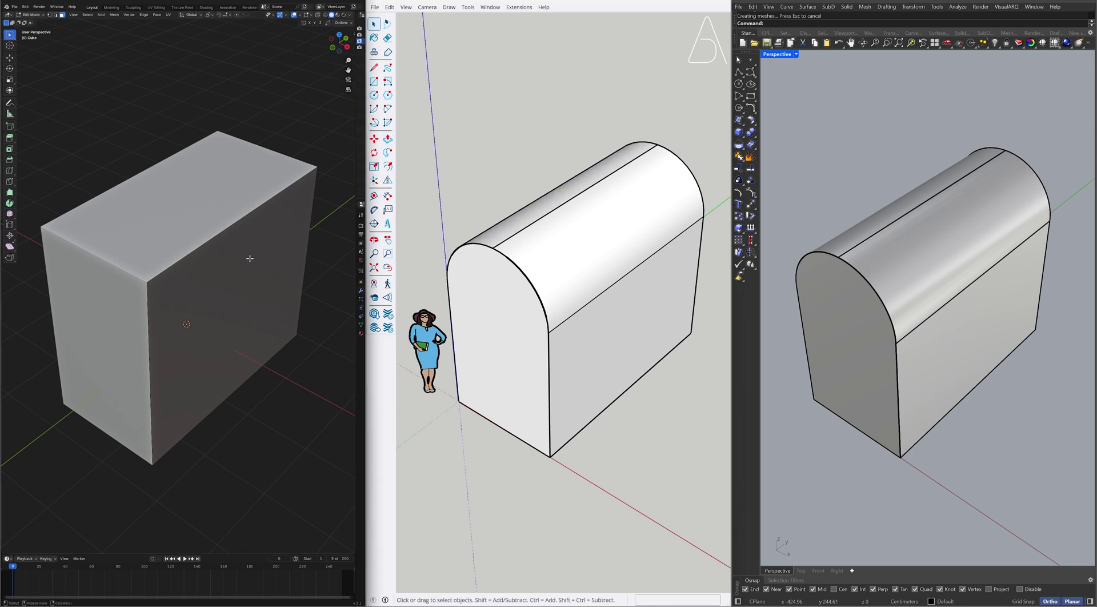
Bevel the box's two long top edges into a rounded vault with 17 segments.
key(2)
click(134, 180)
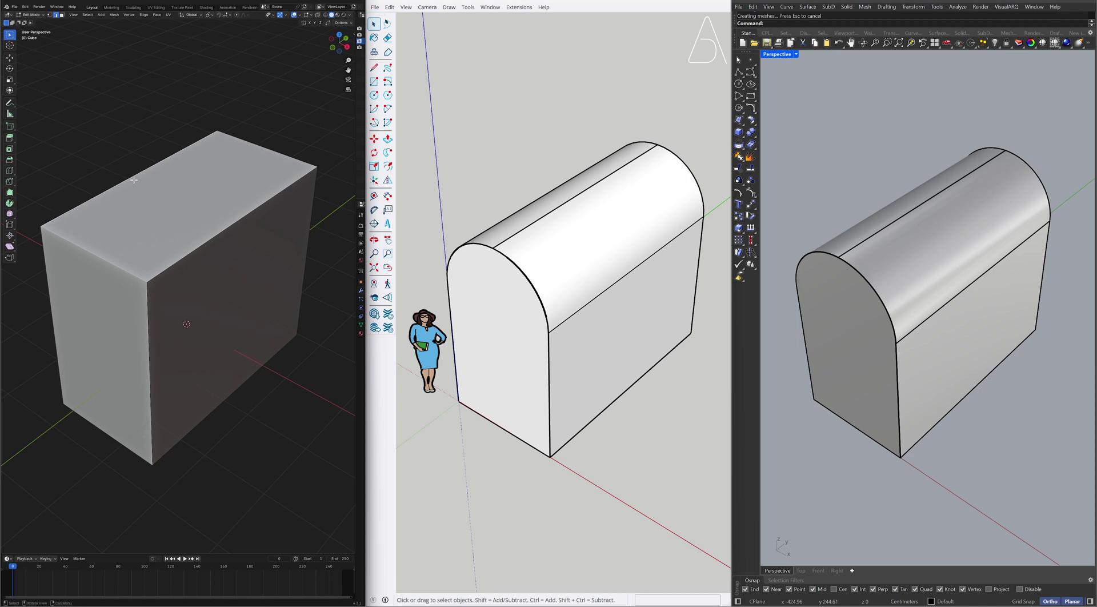
shift+click(216, 232)
key(ctrl+b)
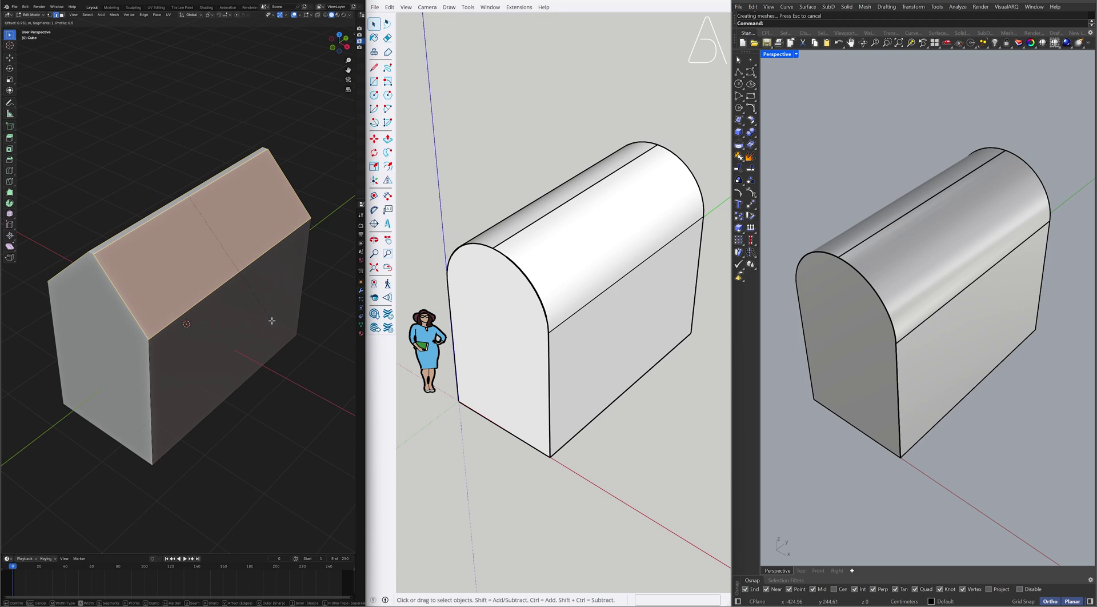
scroll(271, 321, up, 13)
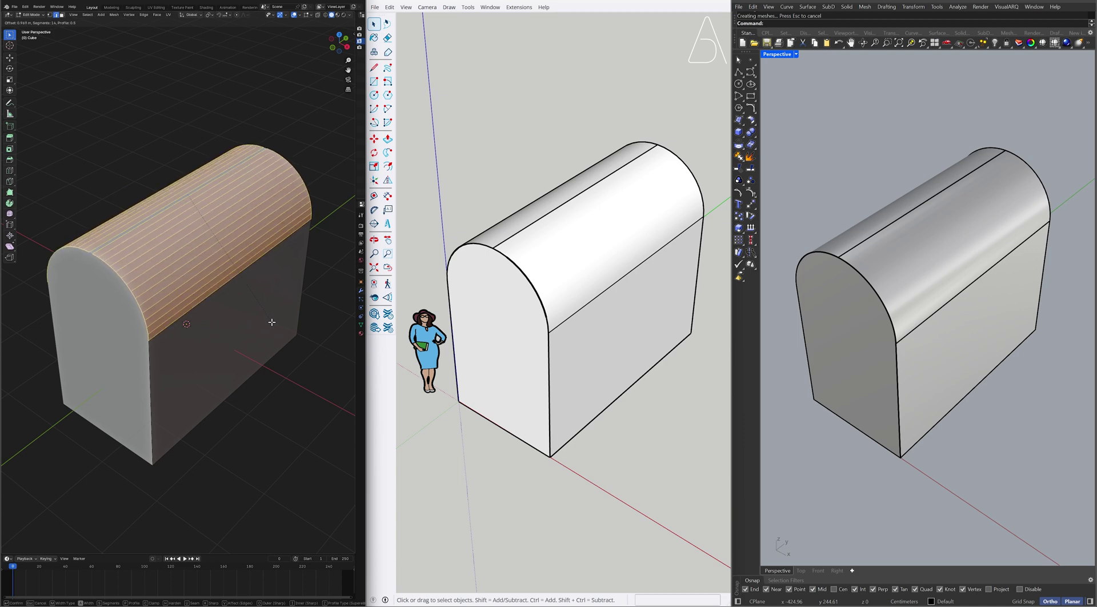
scroll(271, 322, up, 3)
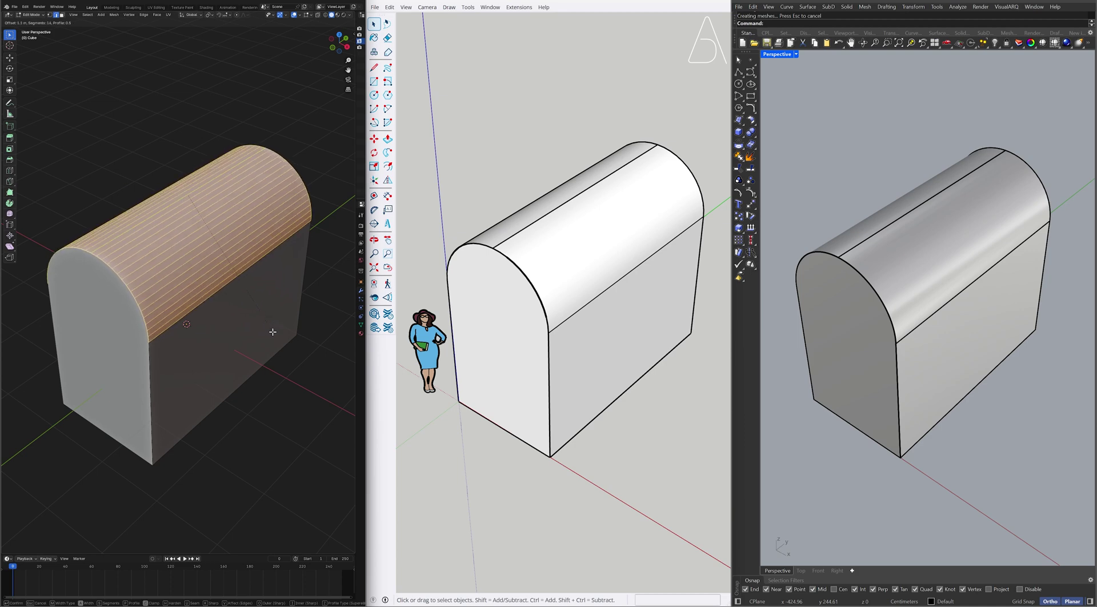
click(272, 332)
Merge vertices by distance and deselect.
key(m)
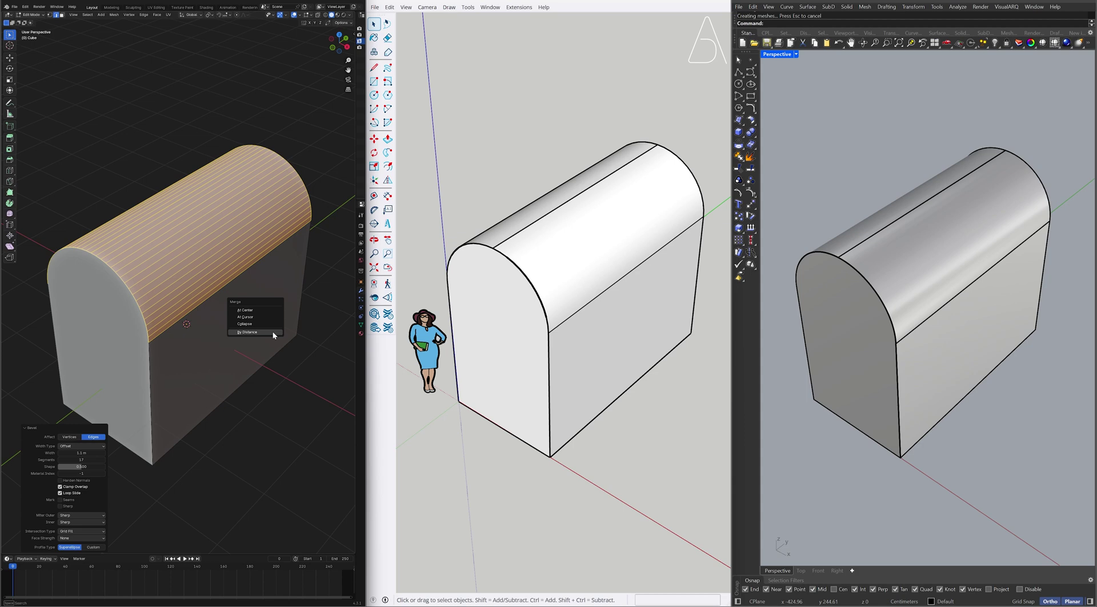
click(267, 331)
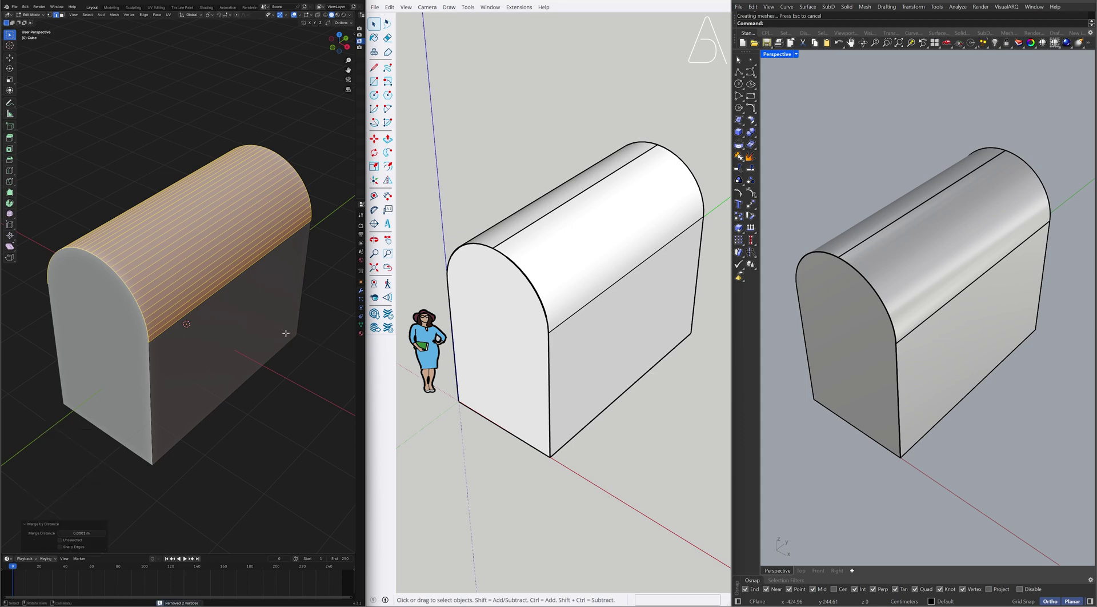
click(336, 340)
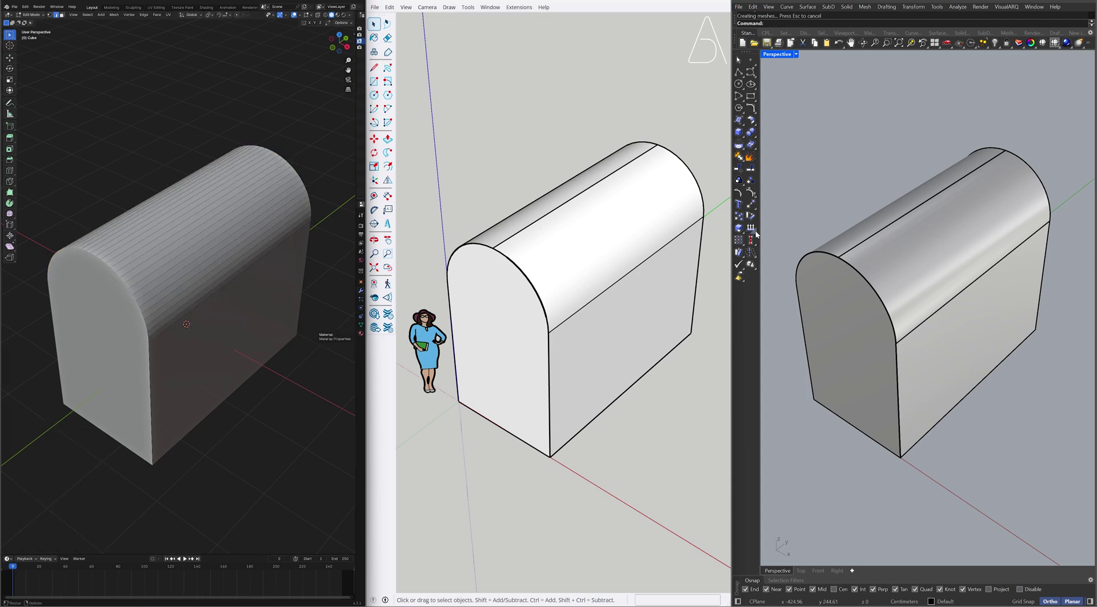
Rotate a copy of the Rhino vault 90 degrees about its vertical axis.
click(895, 254)
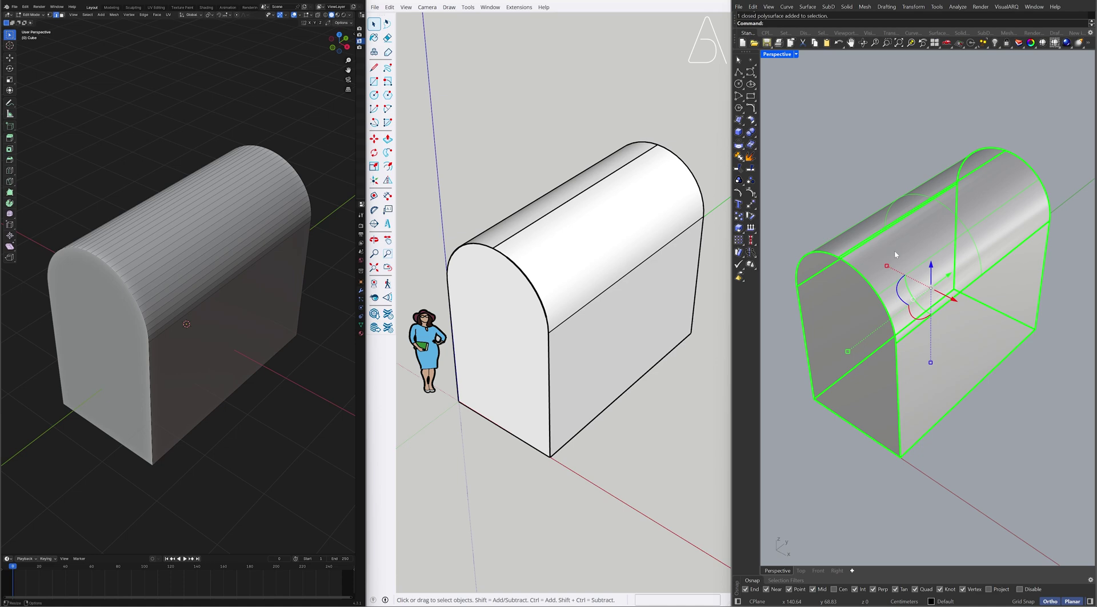
click(899, 291)
key(Return)
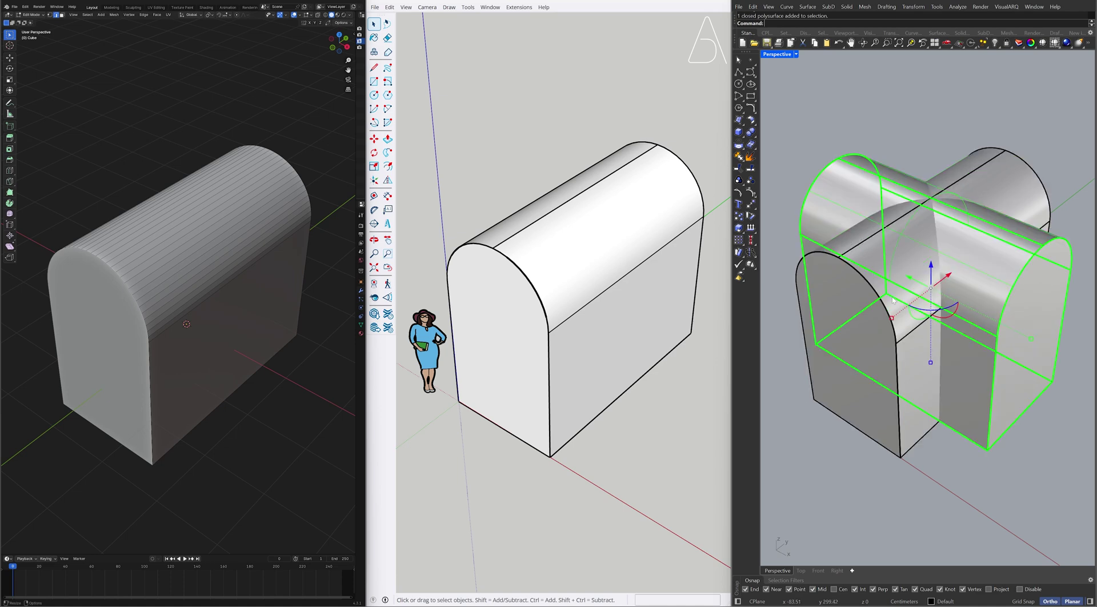
key(Escape)
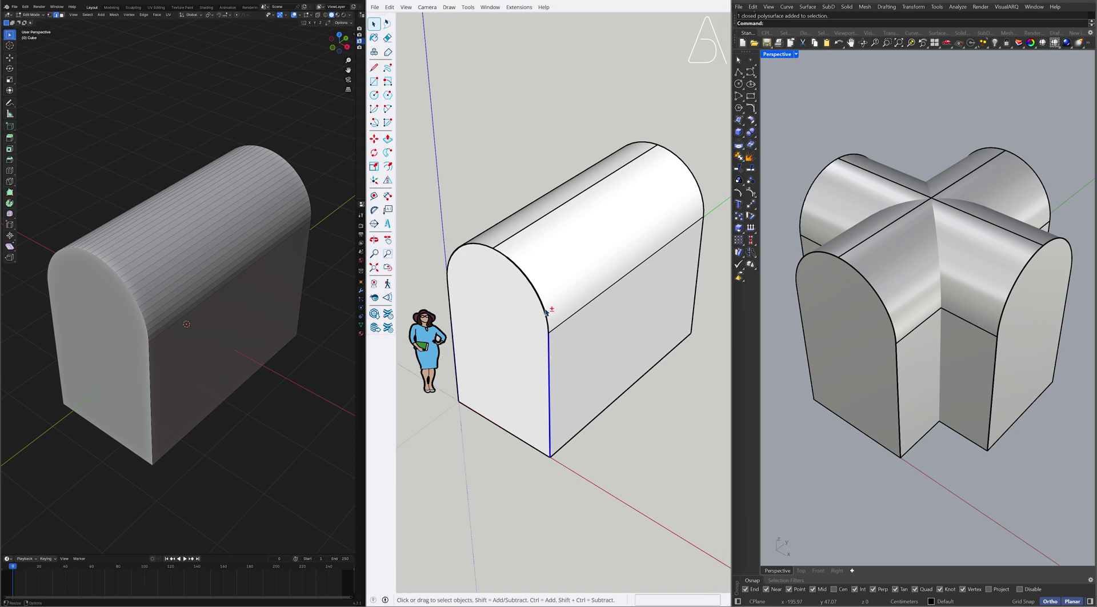
Offset the front arch outline 20 inward to make an inner arch.
shift+click(490, 247)
key(f)
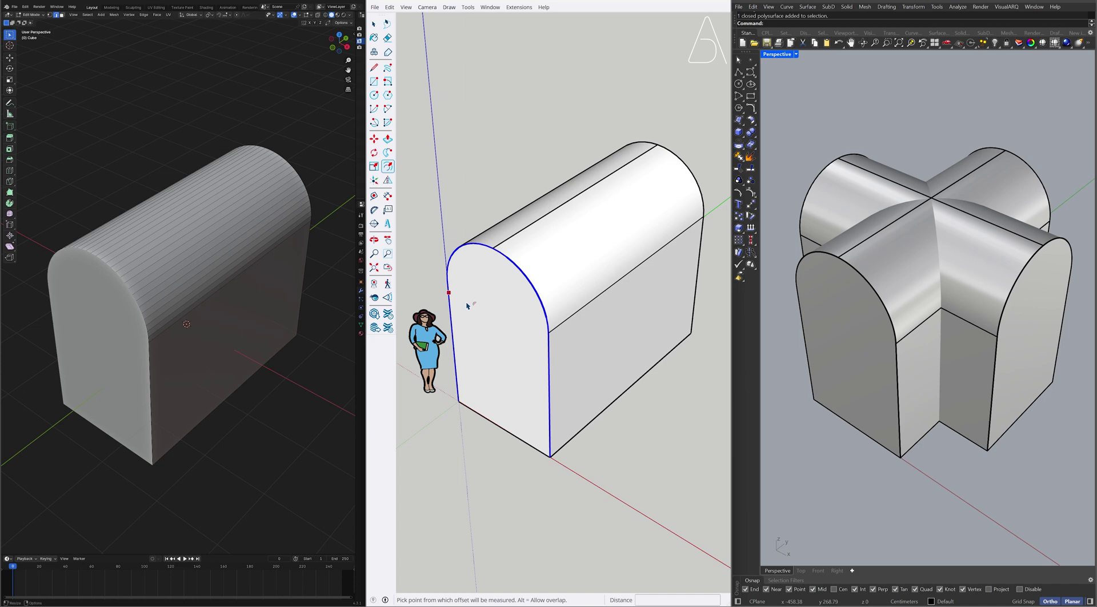
click(474, 310)
text(20)
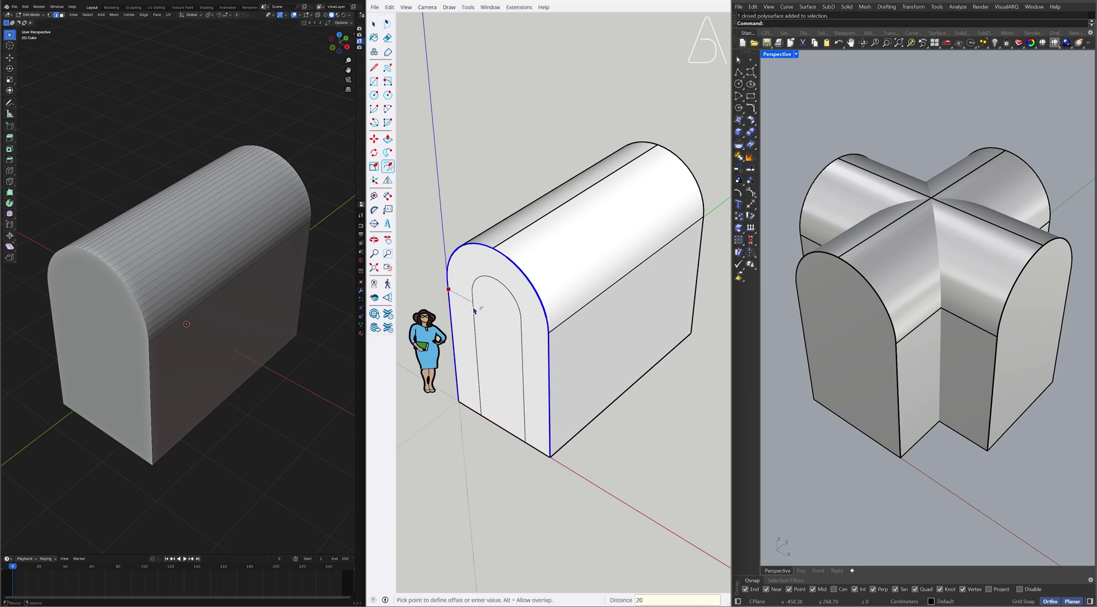
key(Return)
key(space)
Select the inner offset arch, cut it out of the front face, and select the vault solid.
click(458, 292)
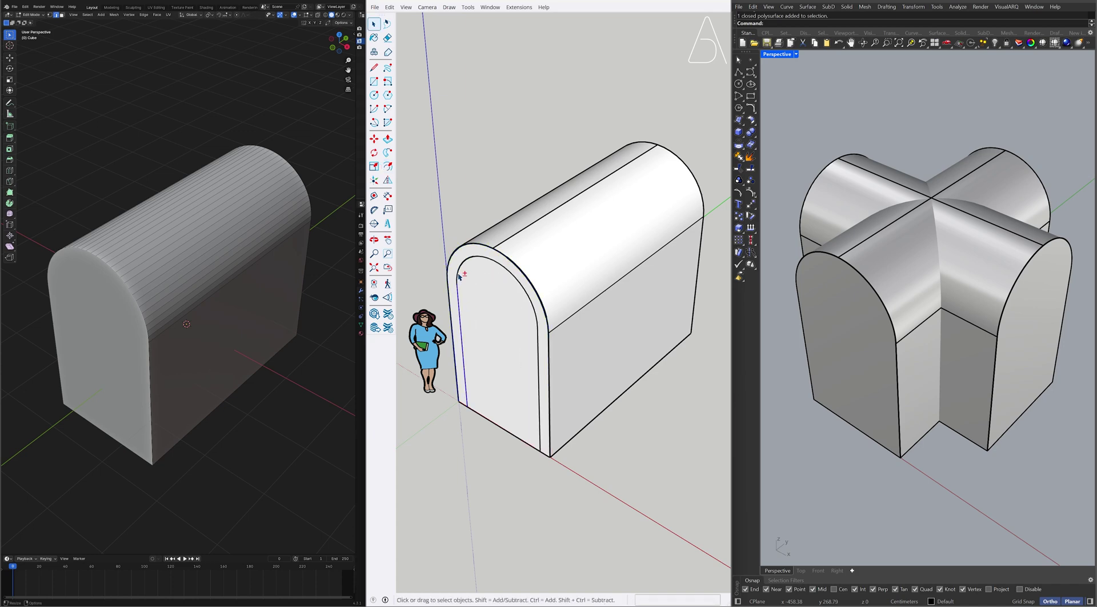
shift+click(518, 284)
shift+click(539, 342)
key(Delete)
triple_click(513, 296)
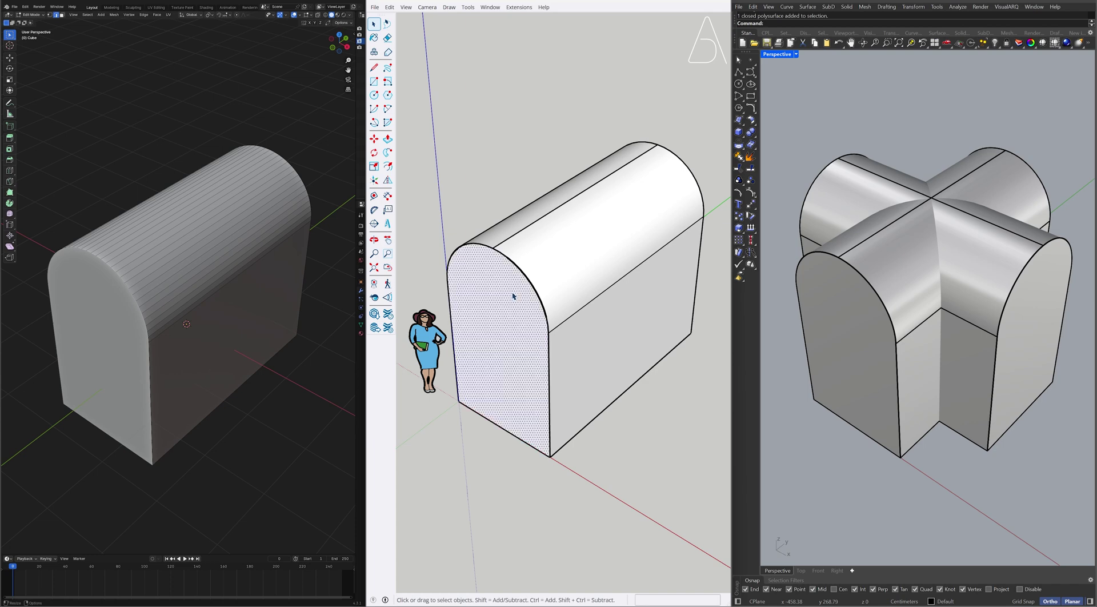
Make the SketchUp vault solid into a group and clear the selection.
right_click(513, 296)
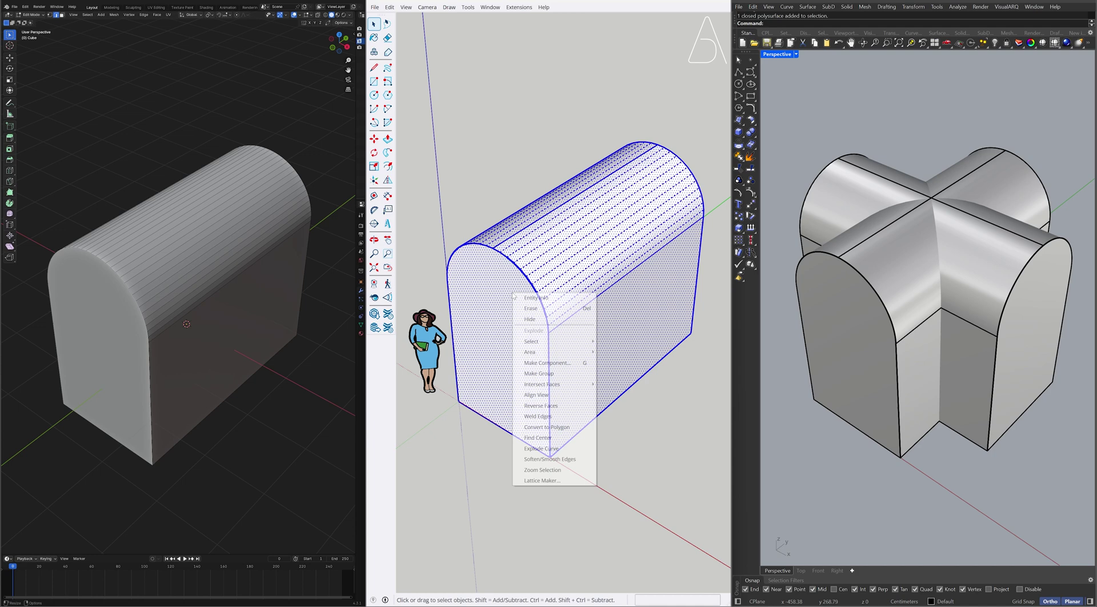
click(539, 373)
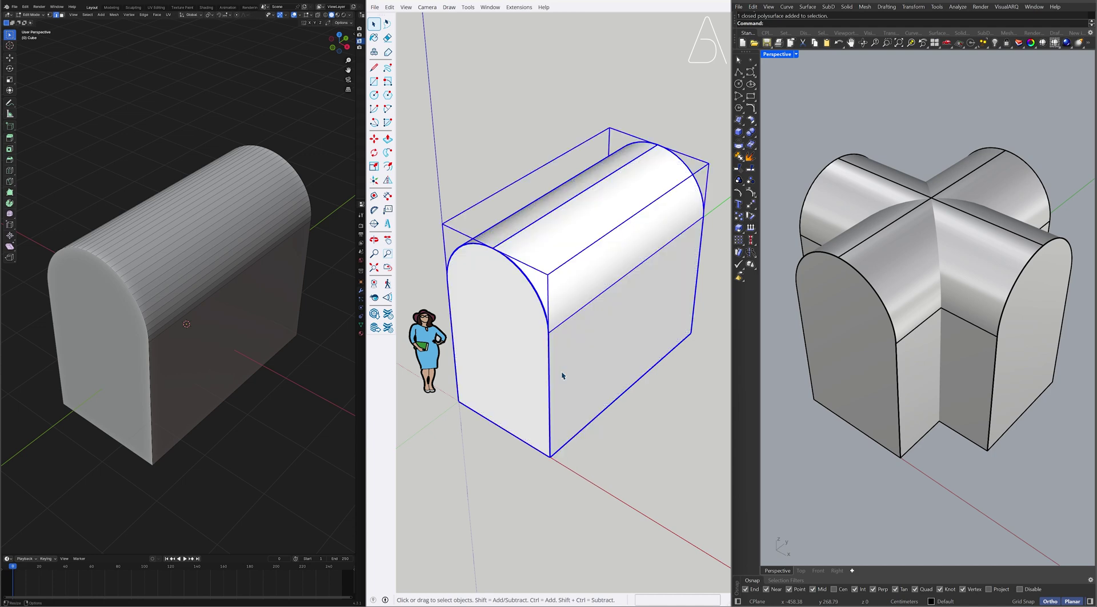
click(461, 172)
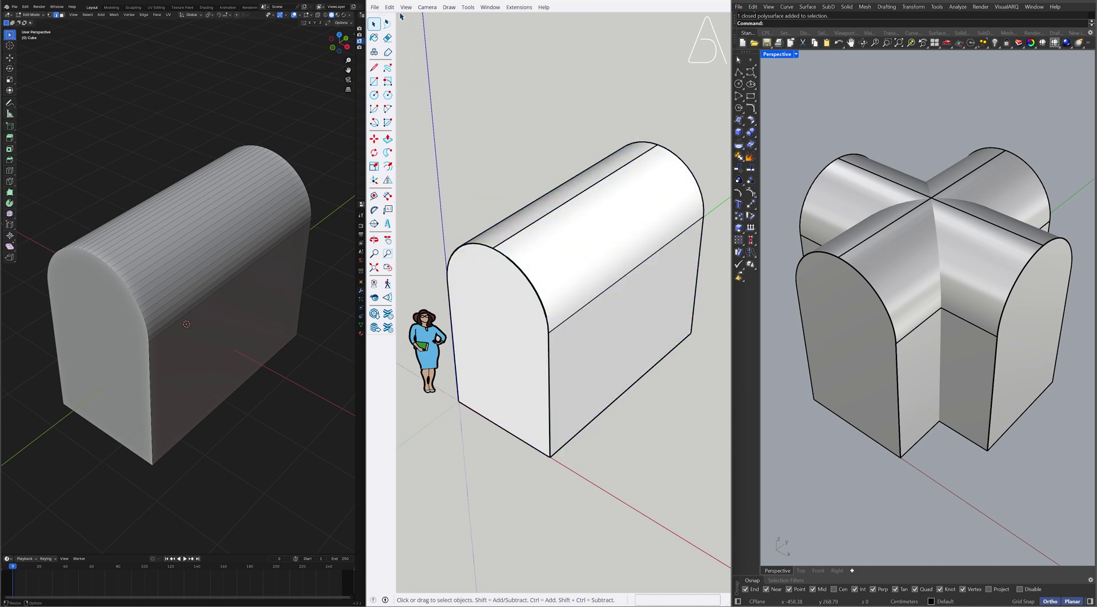
Paste the inner arch in place, close it with a 160 cm base line, and start extruding it.
click(389, 7)
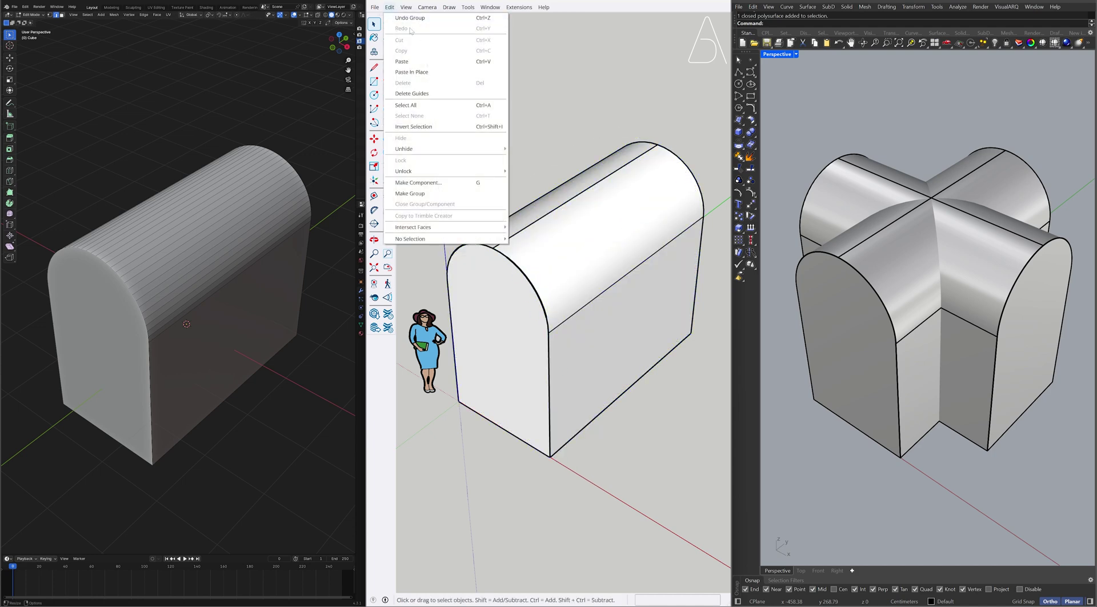
click(441, 73)
key(l)
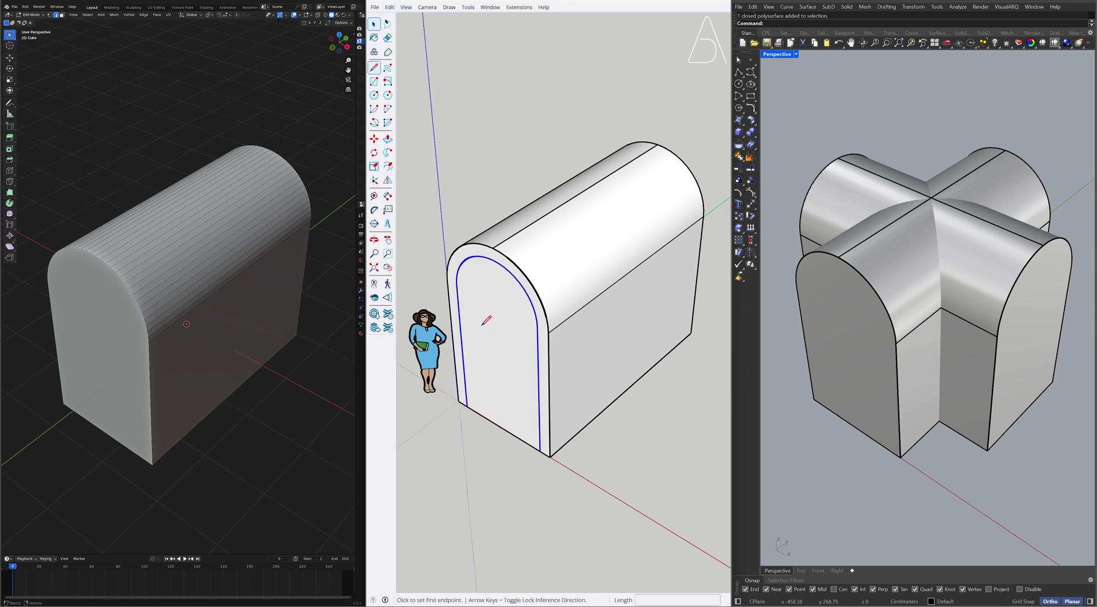
click(468, 405)
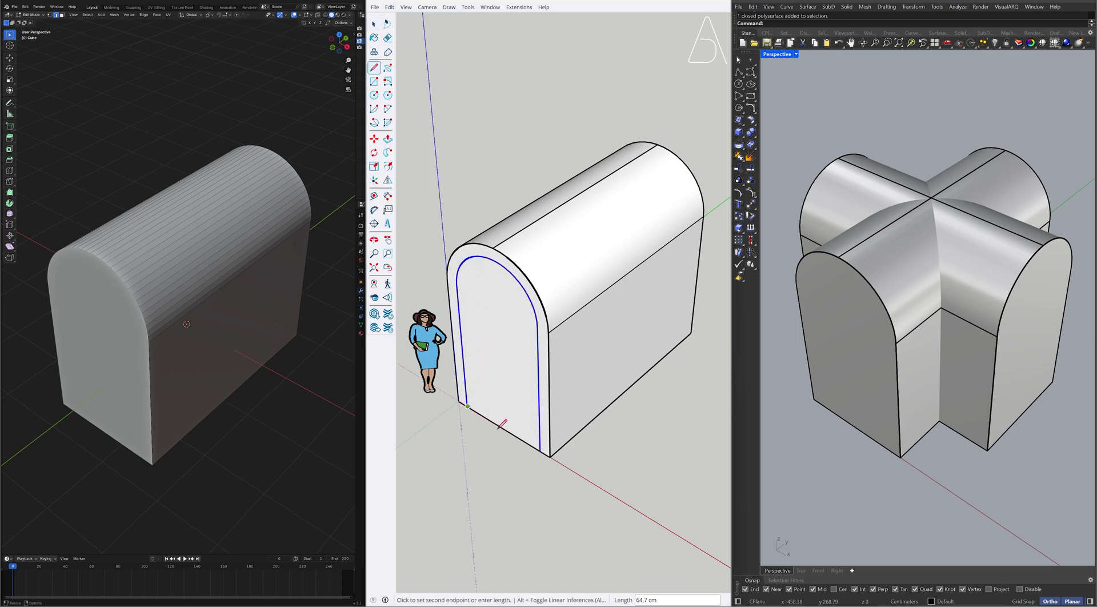
click(538, 450)
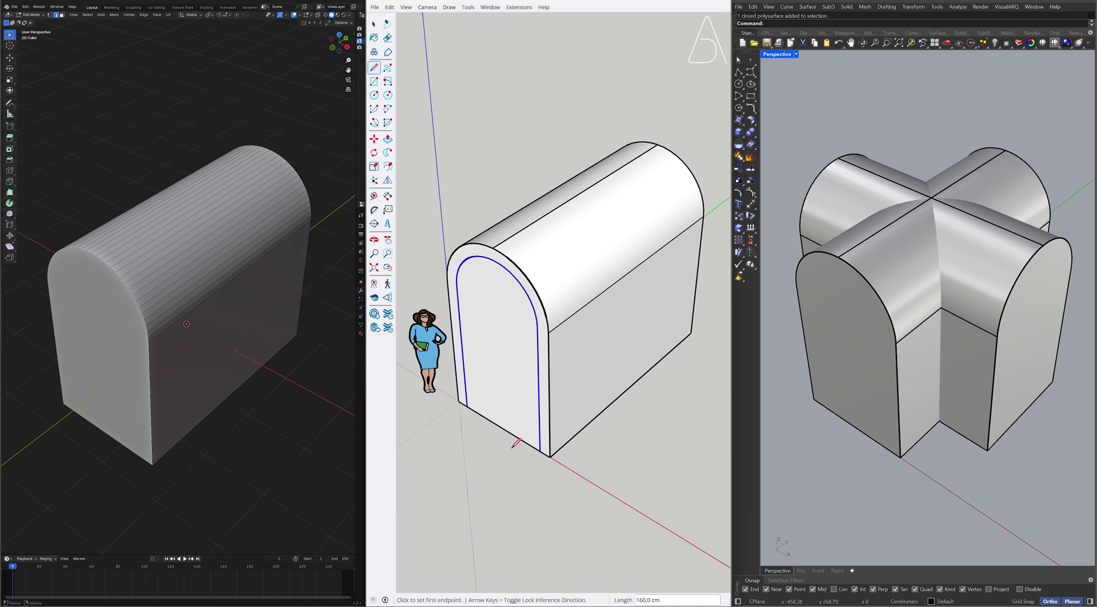
key(p)
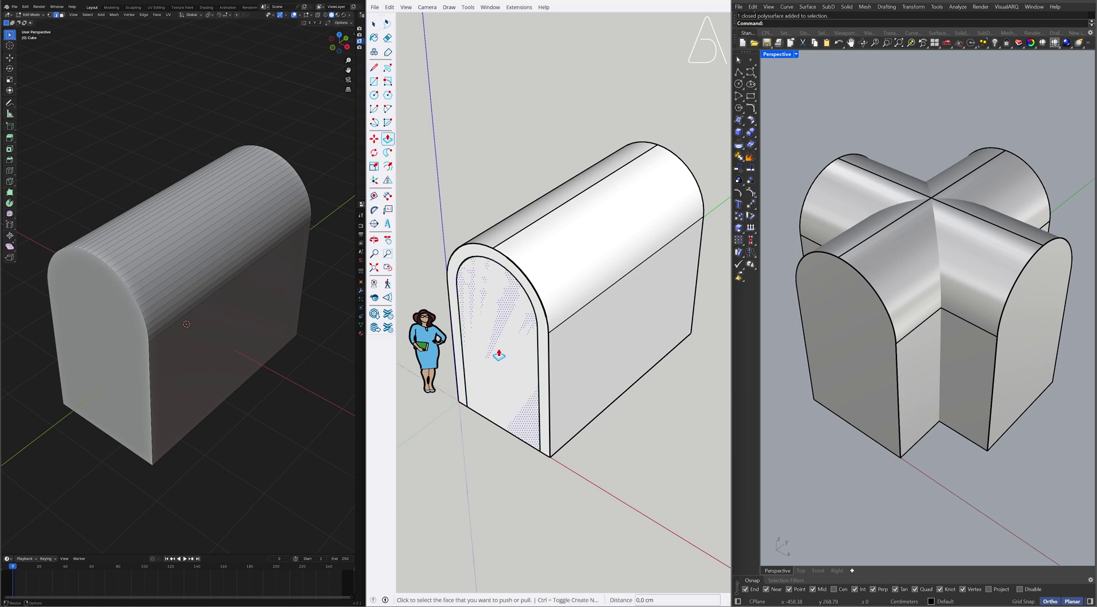
click(499, 360)
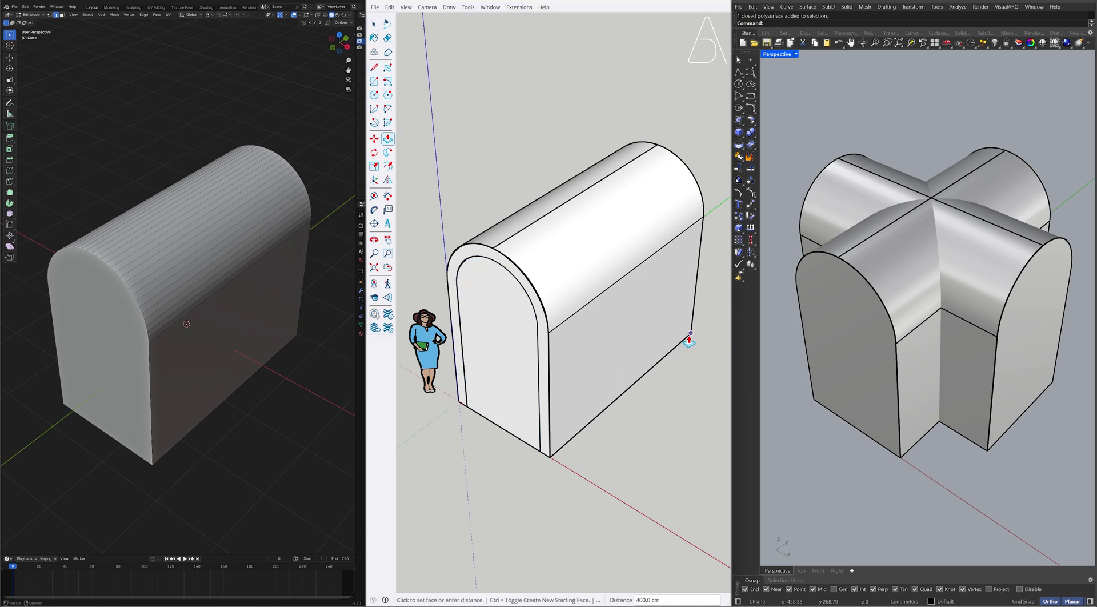
Extrude the inner arch 400 cm through the vault and group it.
click(671, 337)
key(space)
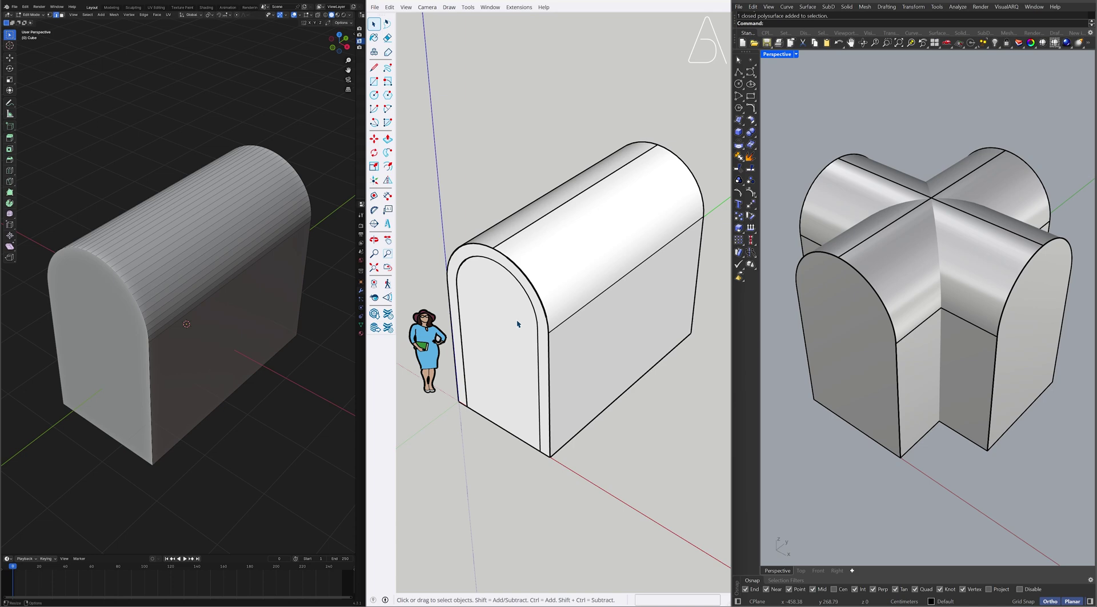
click(500, 324)
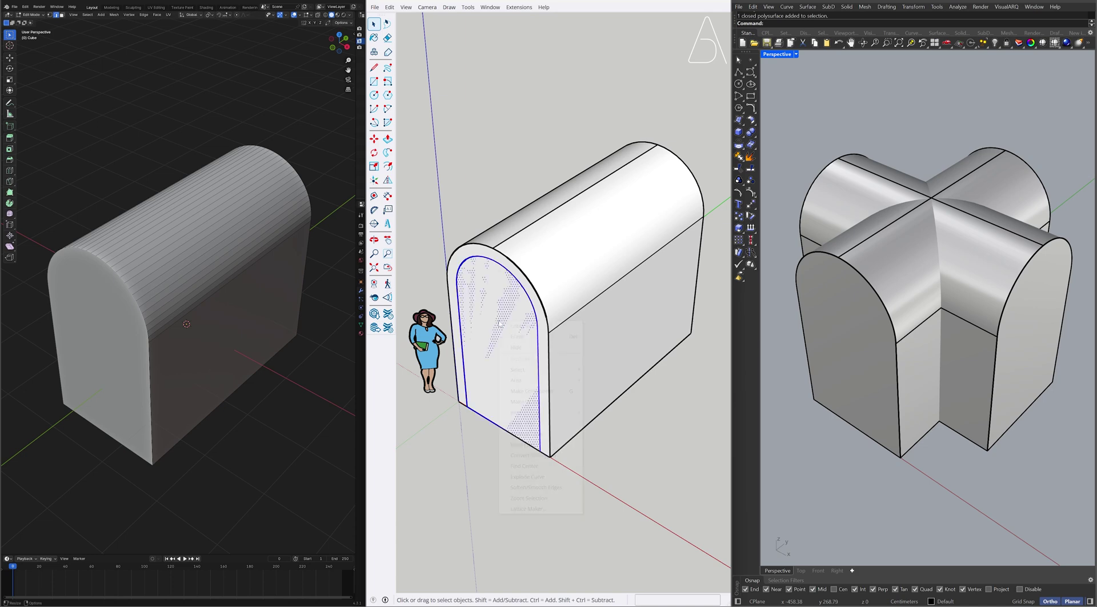
right_click(500, 324)
click(548, 403)
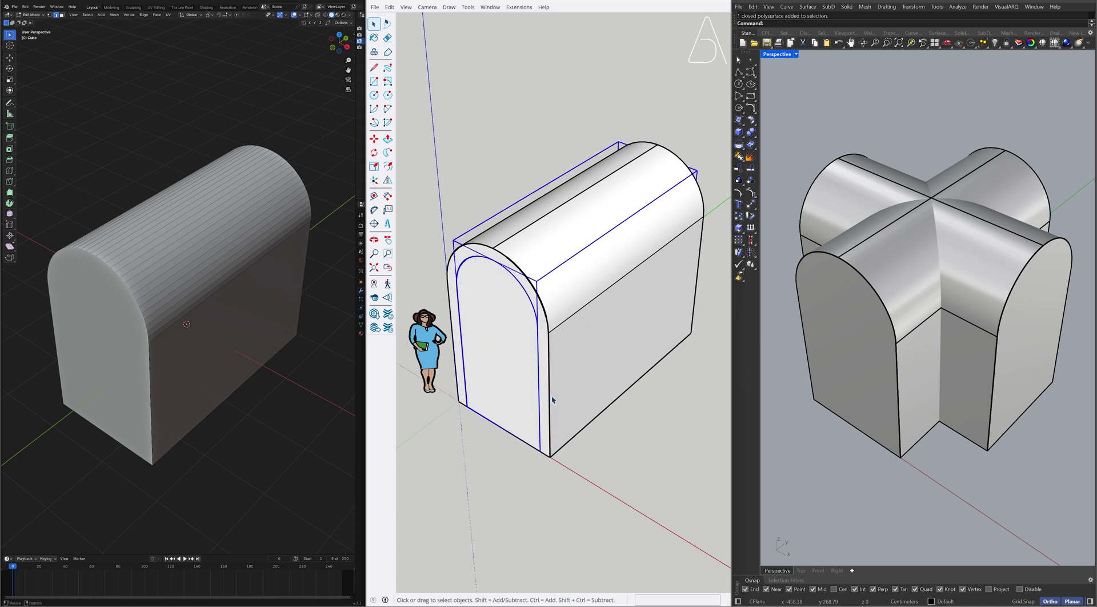
Rotate a copy of the vault tube 90° about its base centre to form the cross.
click(580, 348)
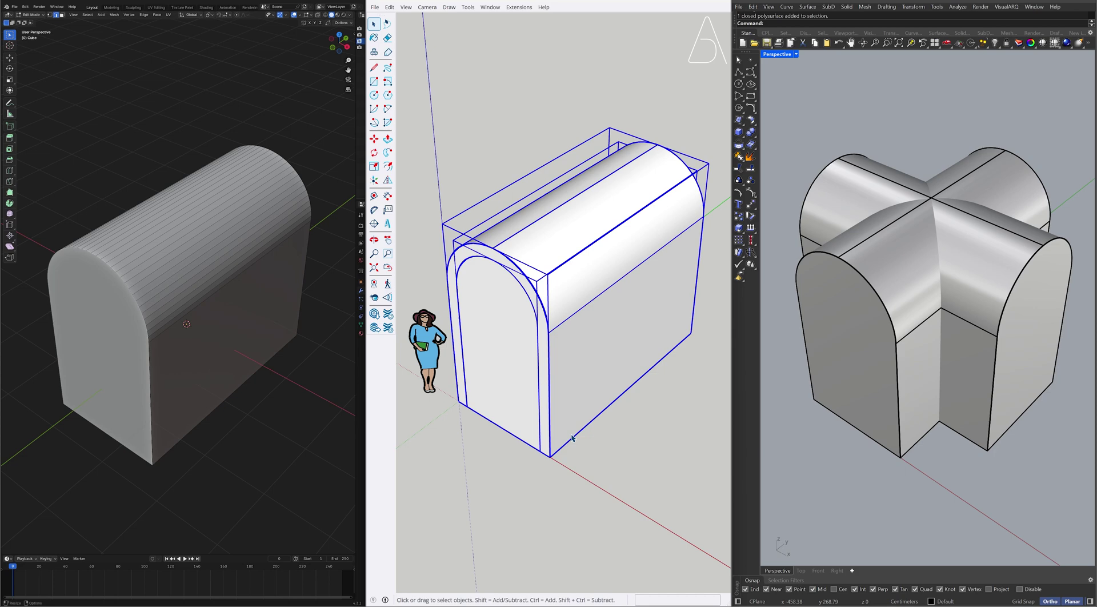
middle_drag(562, 540, 566, 107)
key(q)
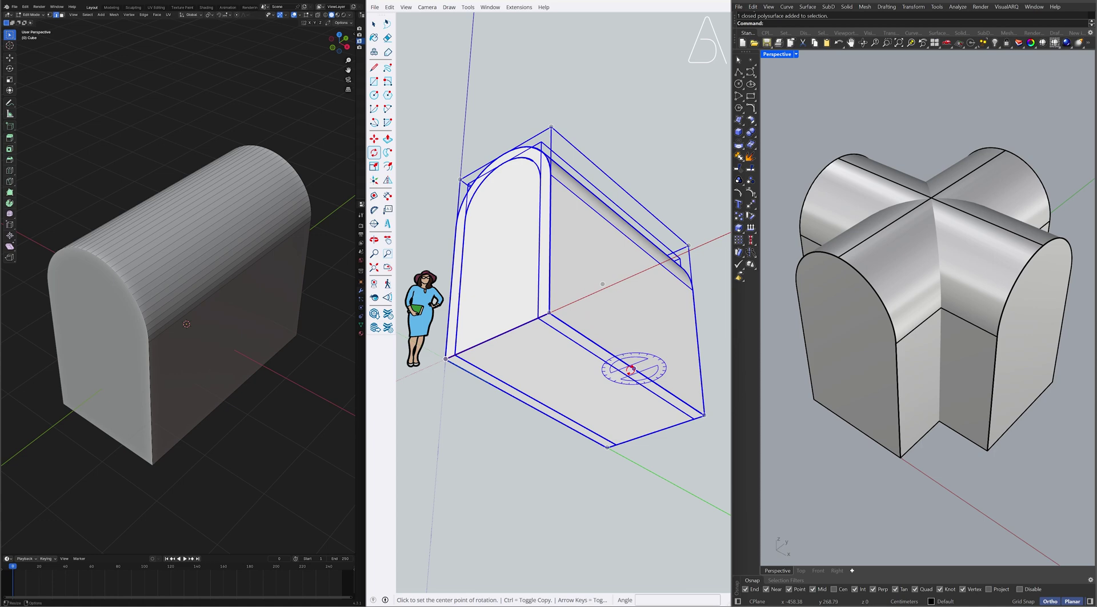
key(Down)
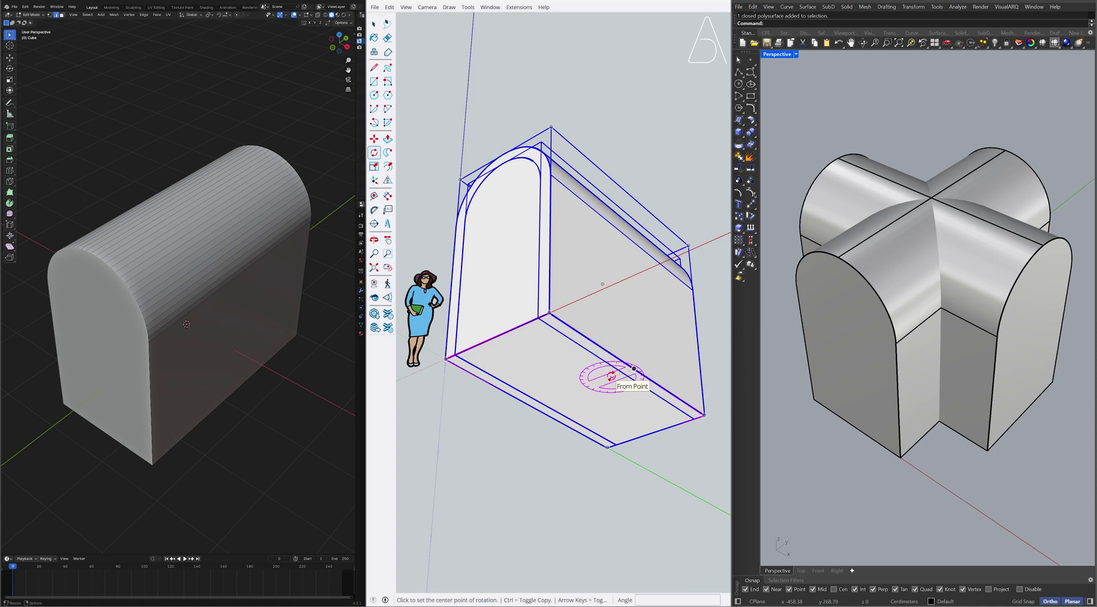
click(656, 432)
click(681, 448)
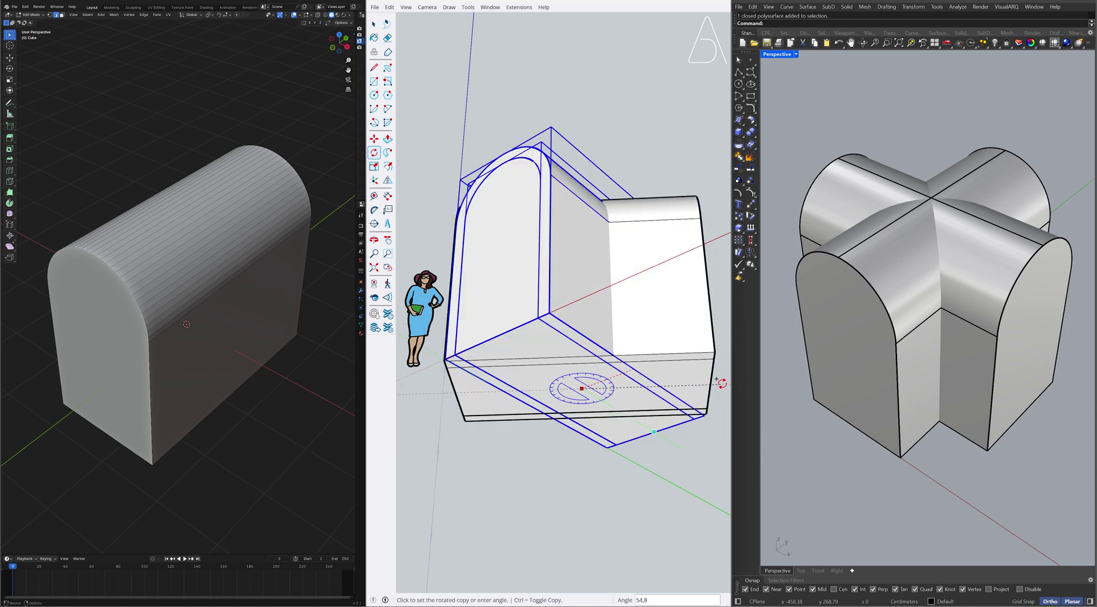
click(722, 333)
key(space)
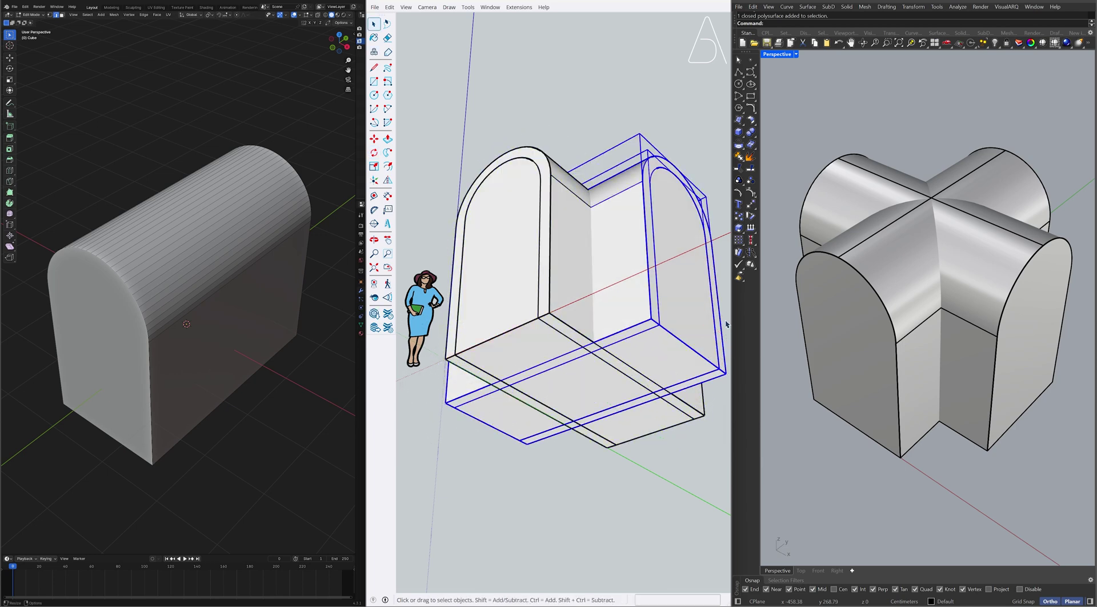
mouse_move(574, 53)
middle_down()
mouse_move(502, 490)
mouse_move(556, 497)
middle_up()
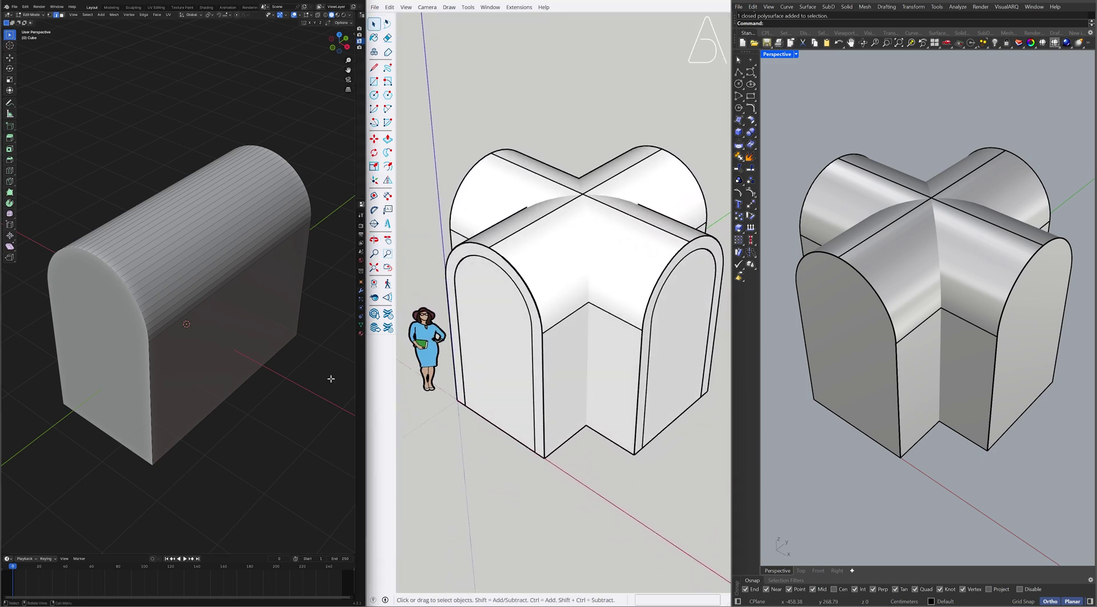
In Blender, duplicate the arched tube in place, rotate it 90° about Z, and apply rotation.
key(Tab)
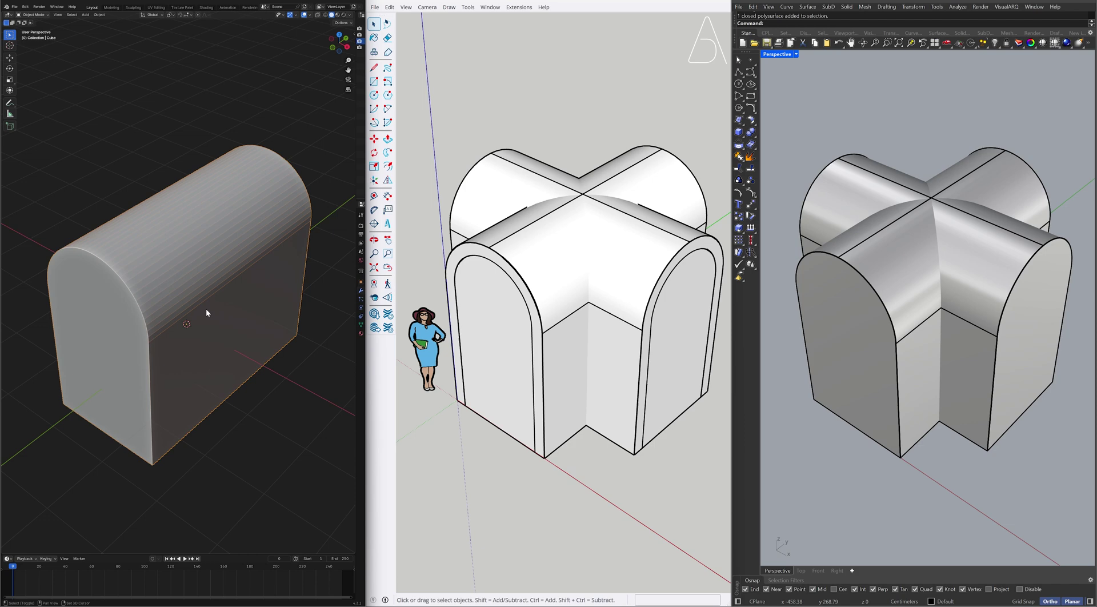
key(shift+d)
right_click(222, 289)
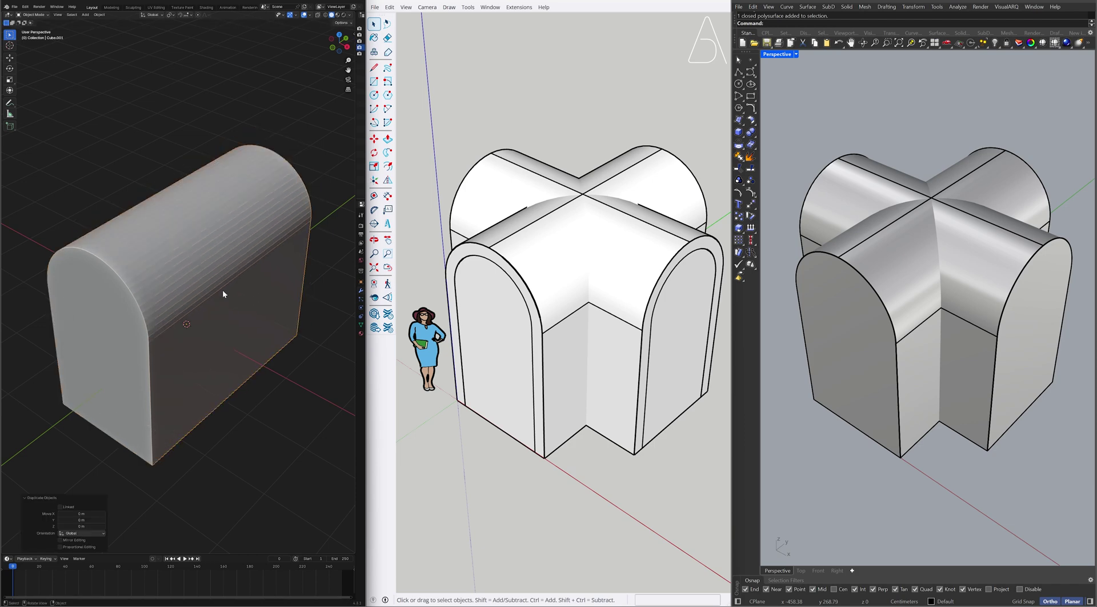
key(r)
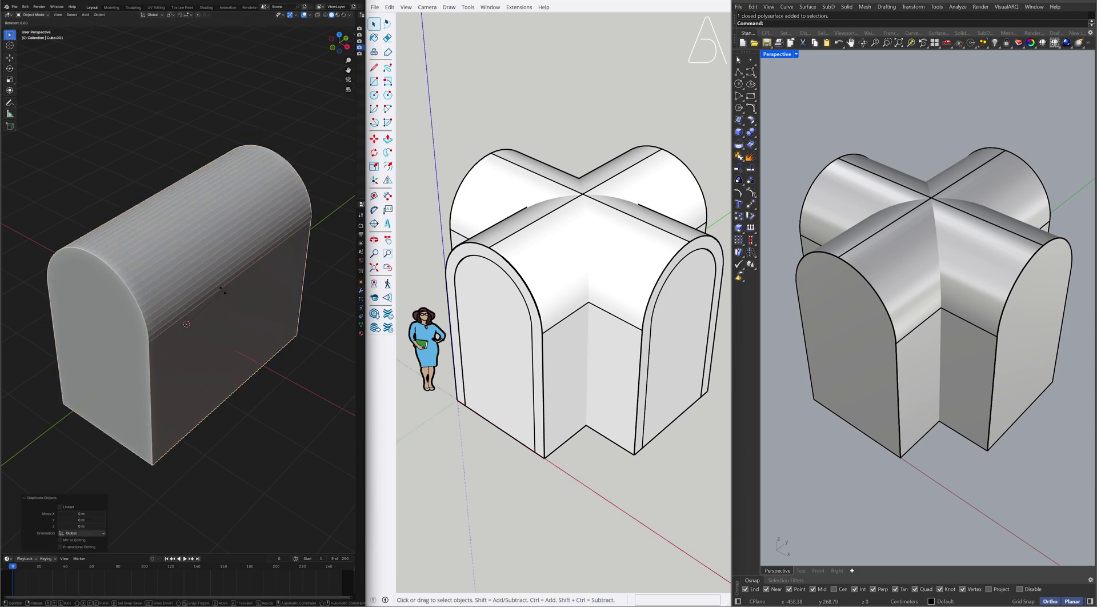
text(z90)
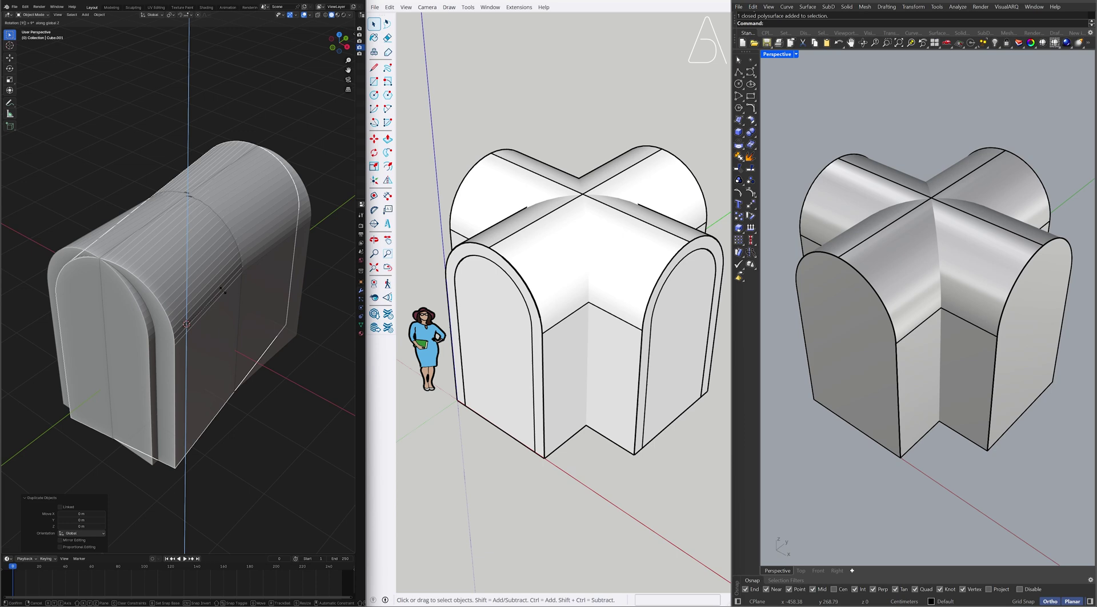
key(Return)
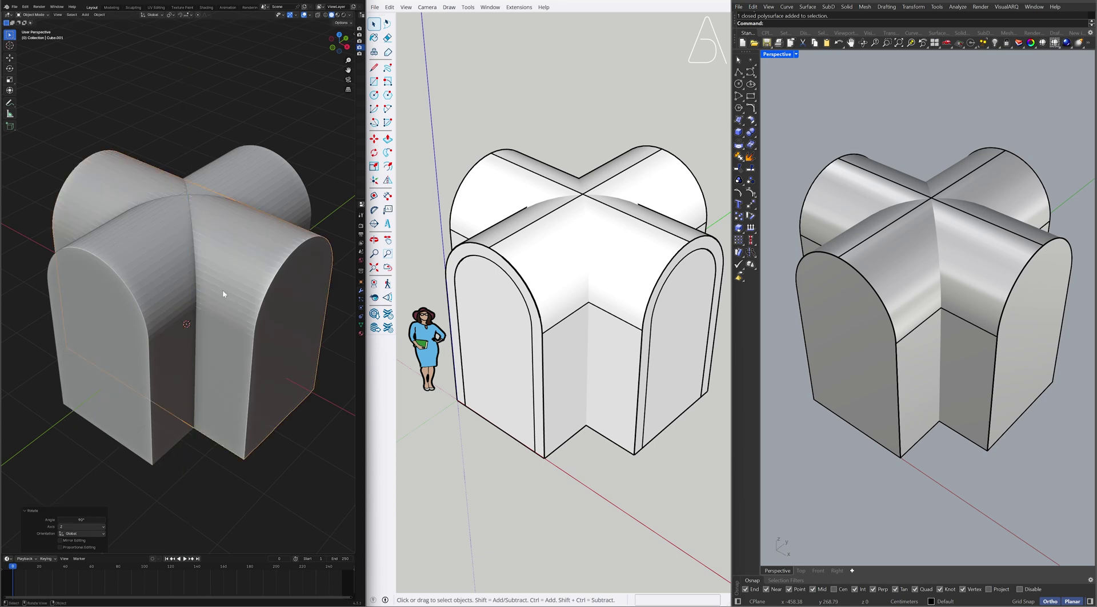
key(ctrl+a)
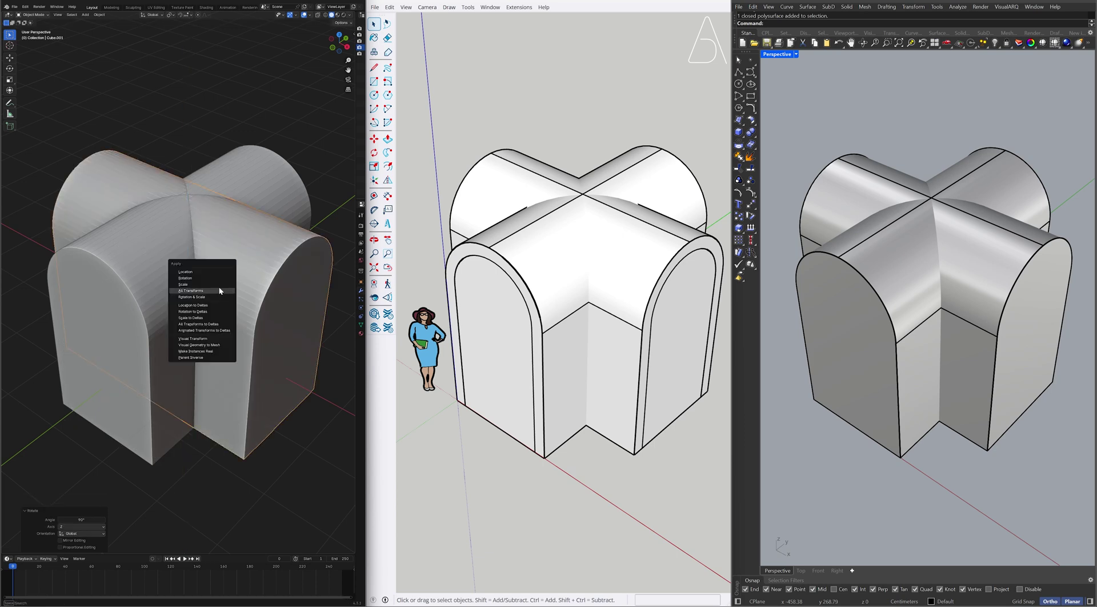
click(215, 279)
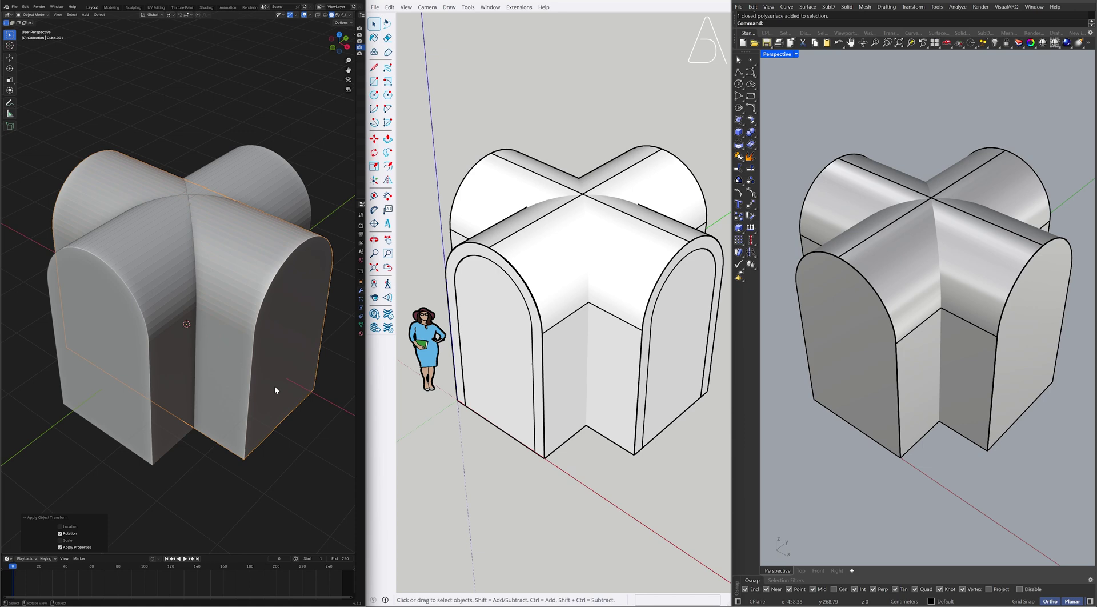
click(318, 470)
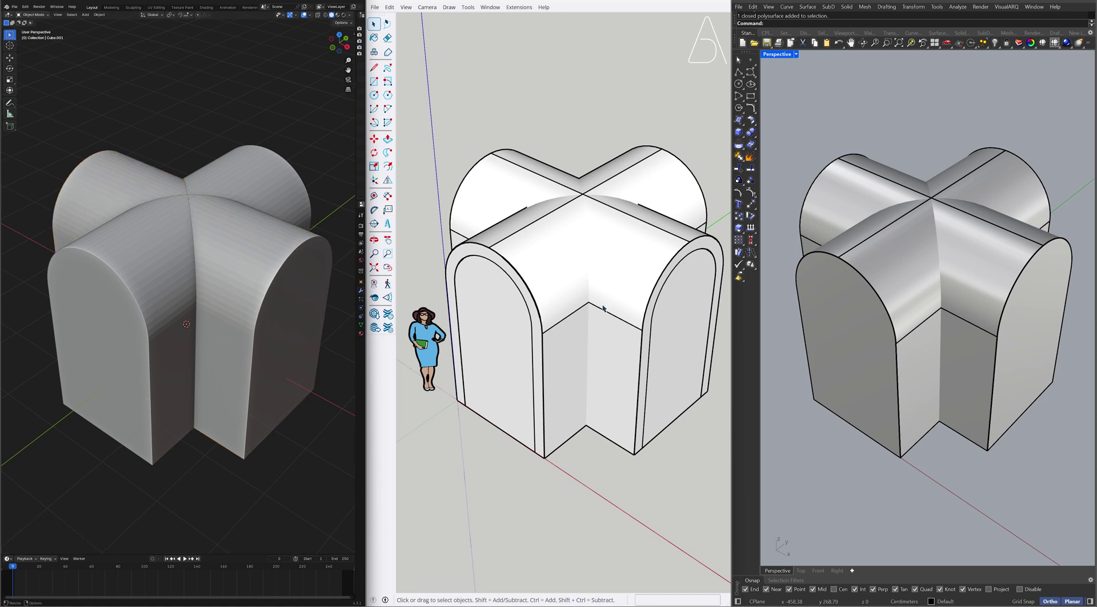
In Rhino, boolean-union the two crossing vault tubes into one solid.
text(booleanu)
key(Return)
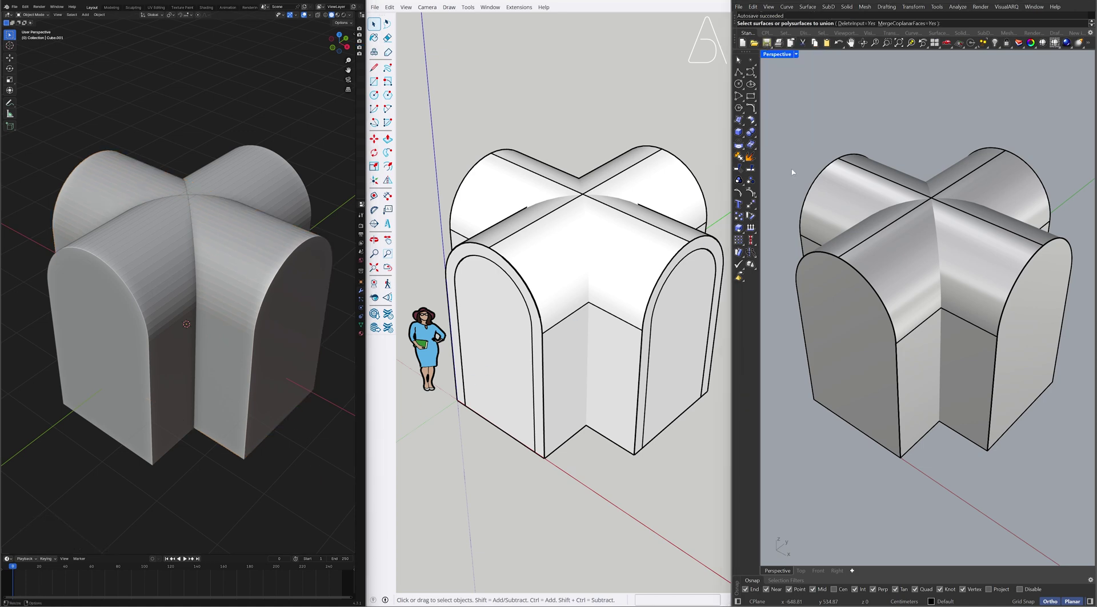
click(856, 197)
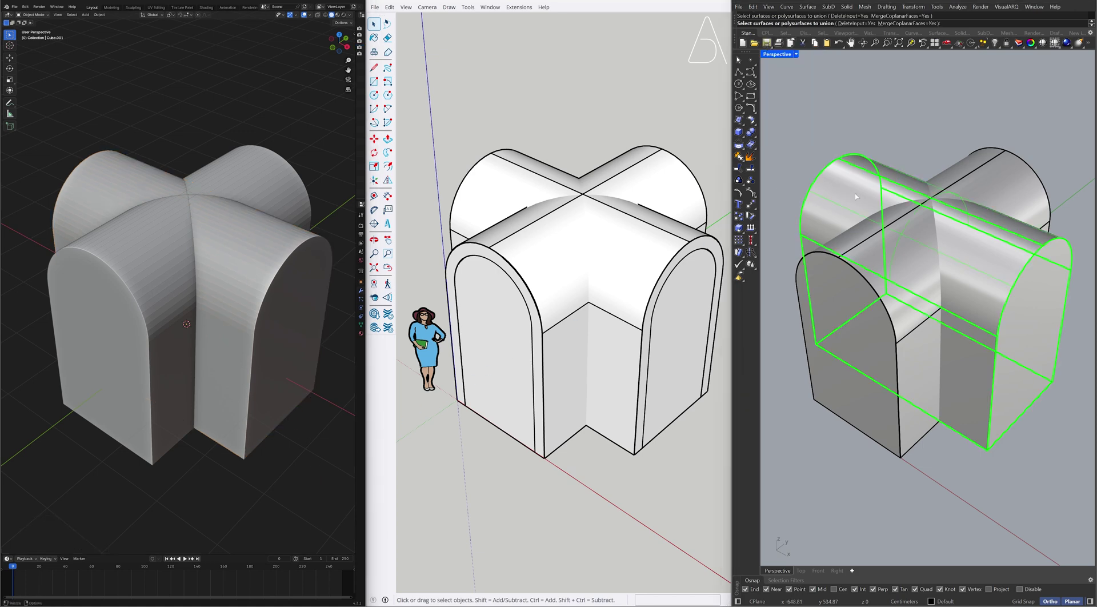
click(906, 258)
key(Return)
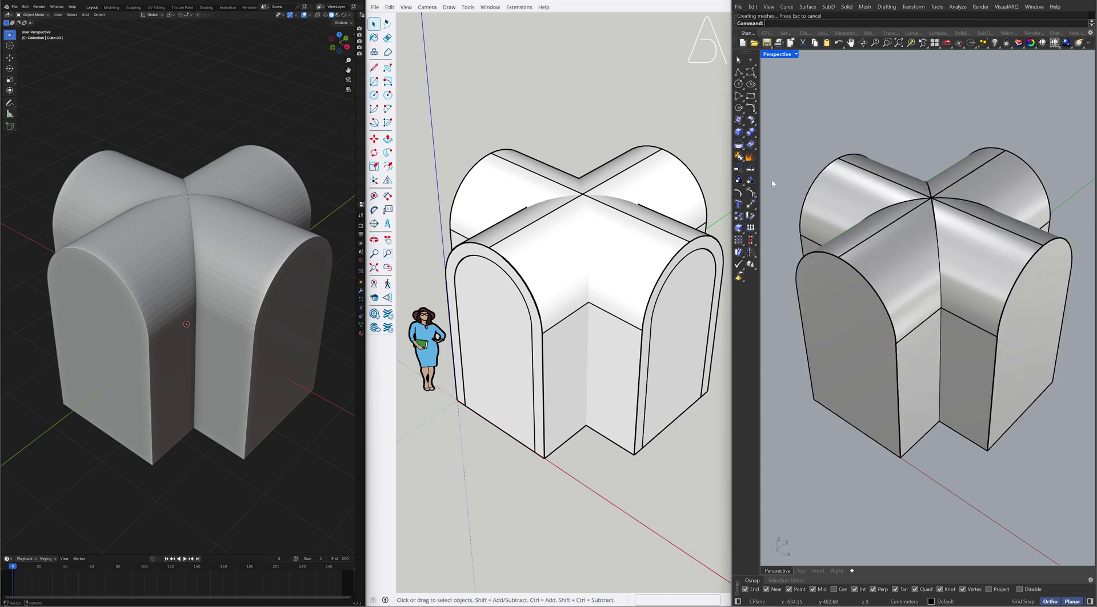
Union the two crossing arched tube groups with Solid Tools.
click(677, 182)
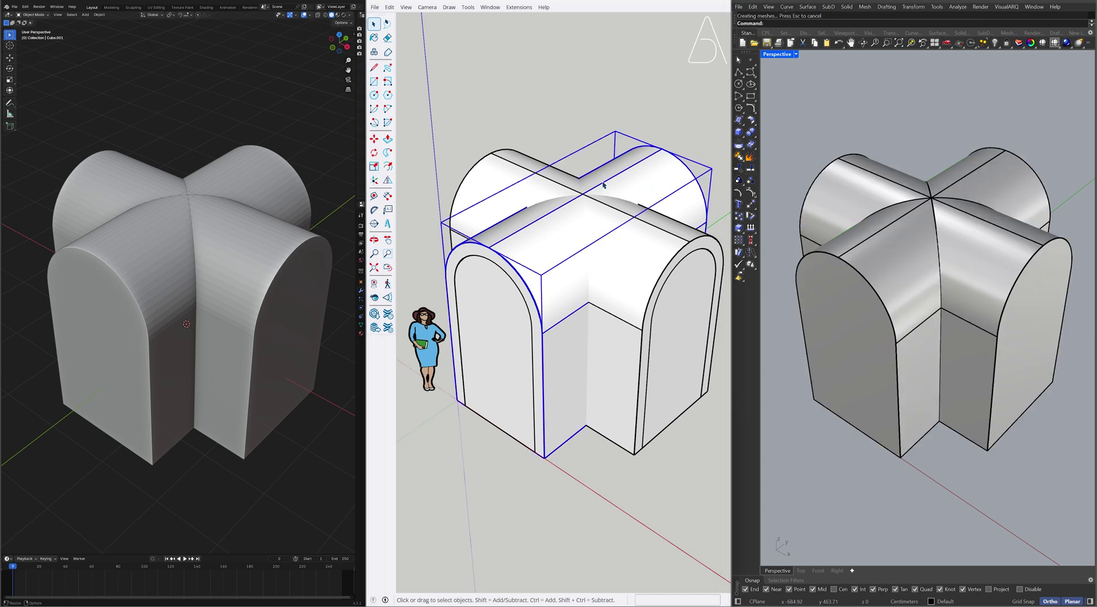
shift+click(489, 184)
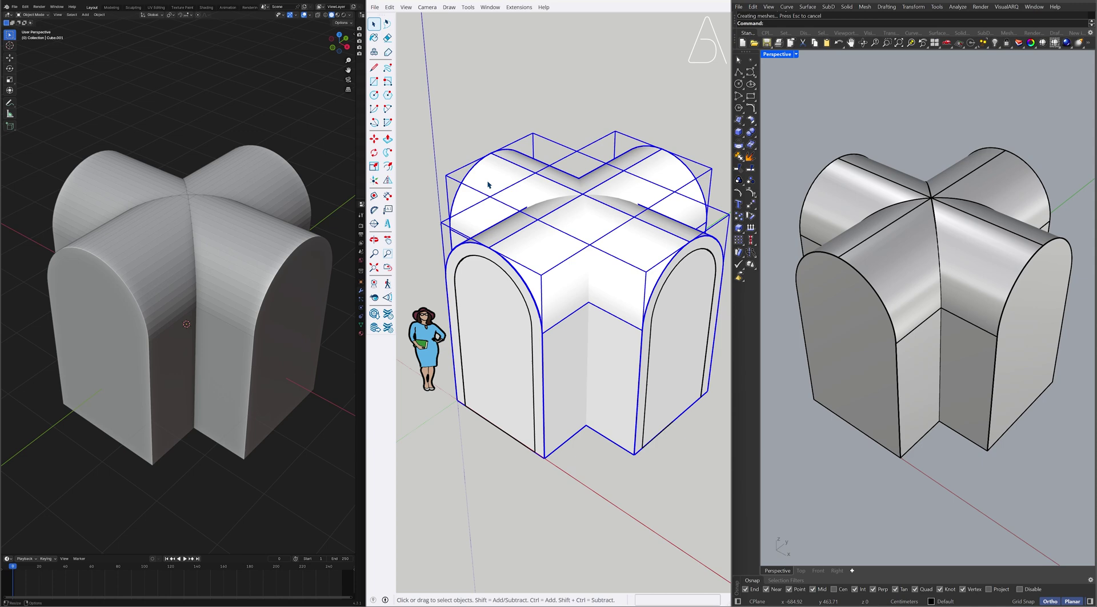
right_click(488, 184)
mouse_move(549, 294)
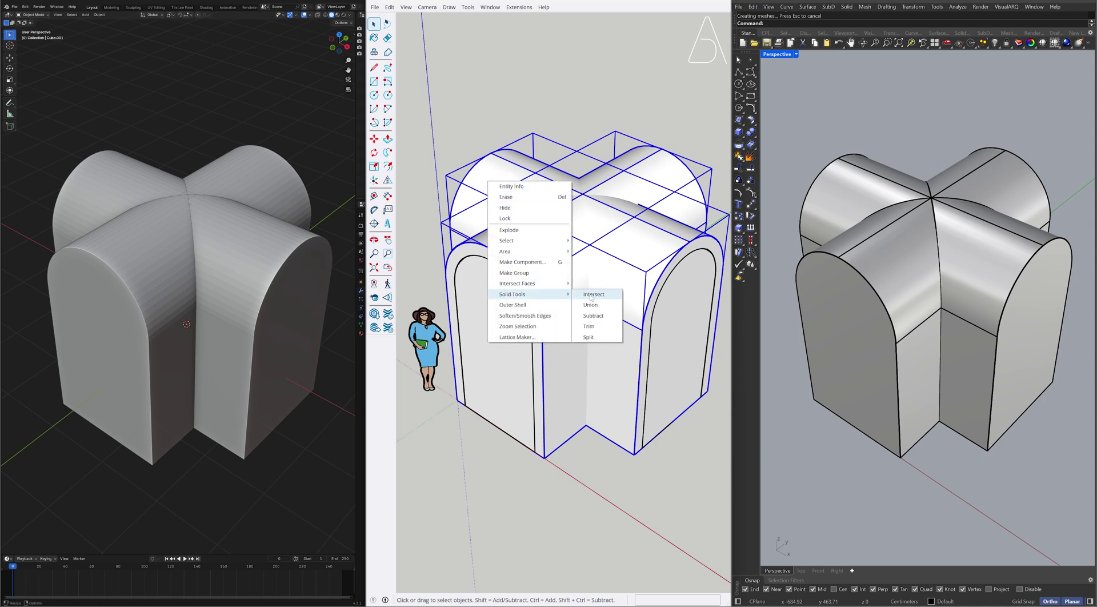
click(606, 305)
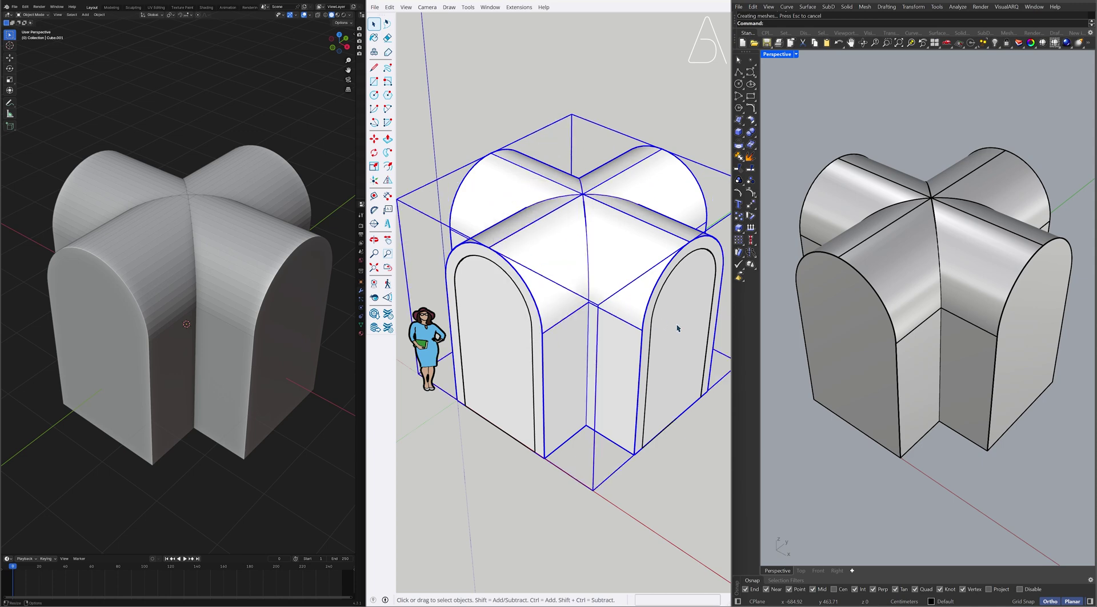
Union the remaining vault pieces into a single solid, then deselect it.
right_click(480, 280)
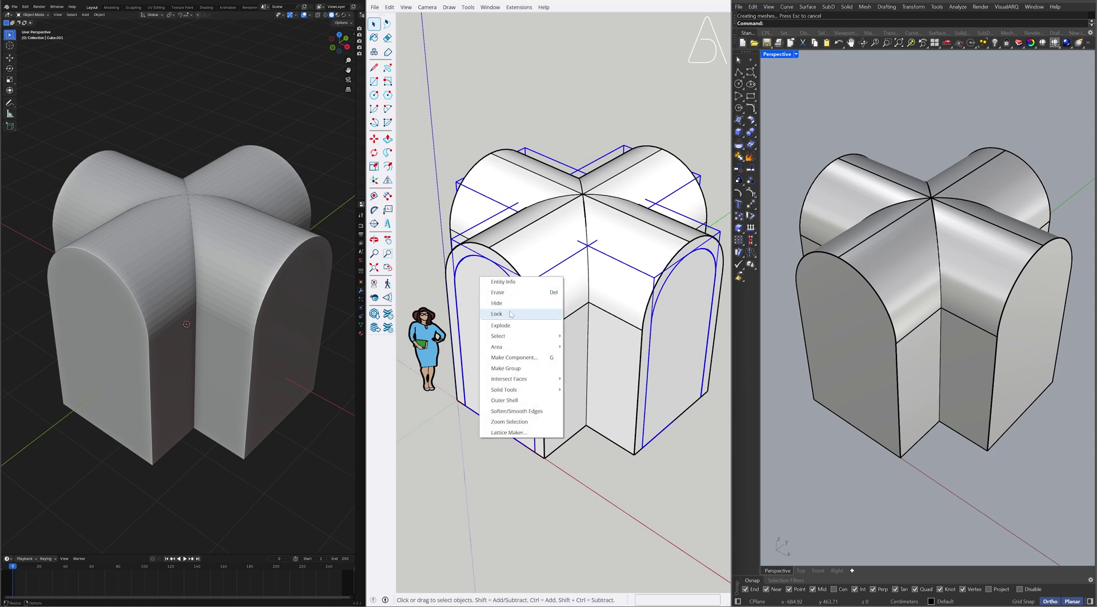
mouse_move(534, 390)
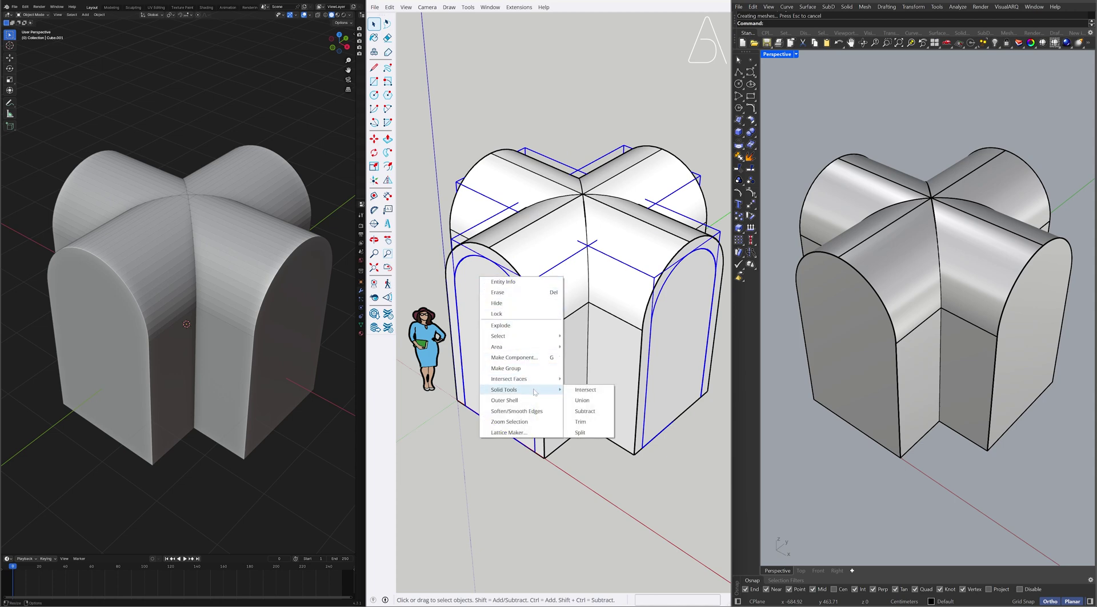
click(582, 401)
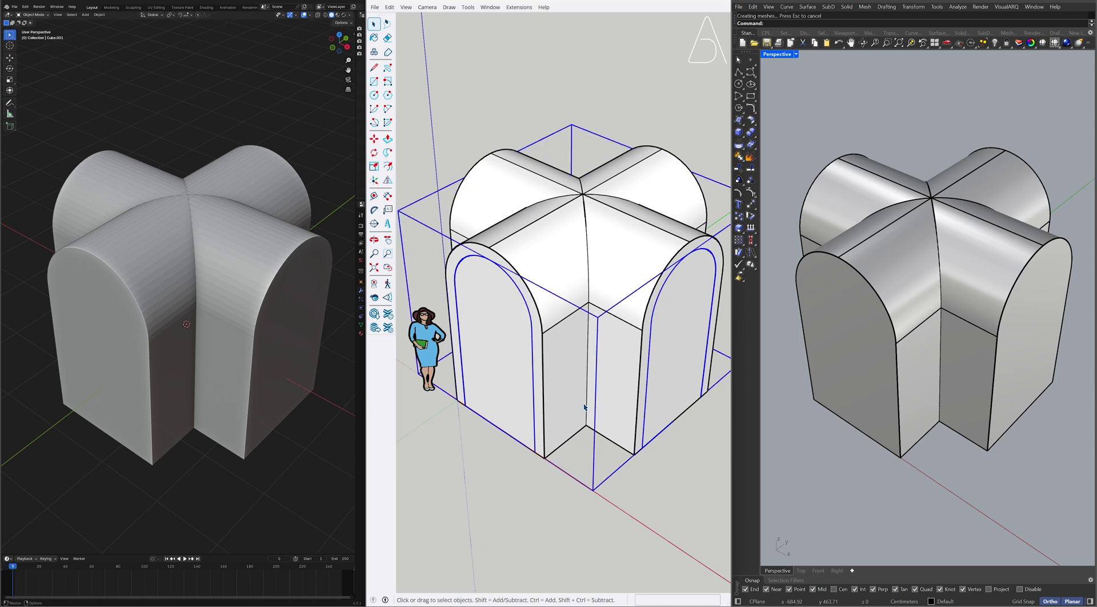
click(437, 423)
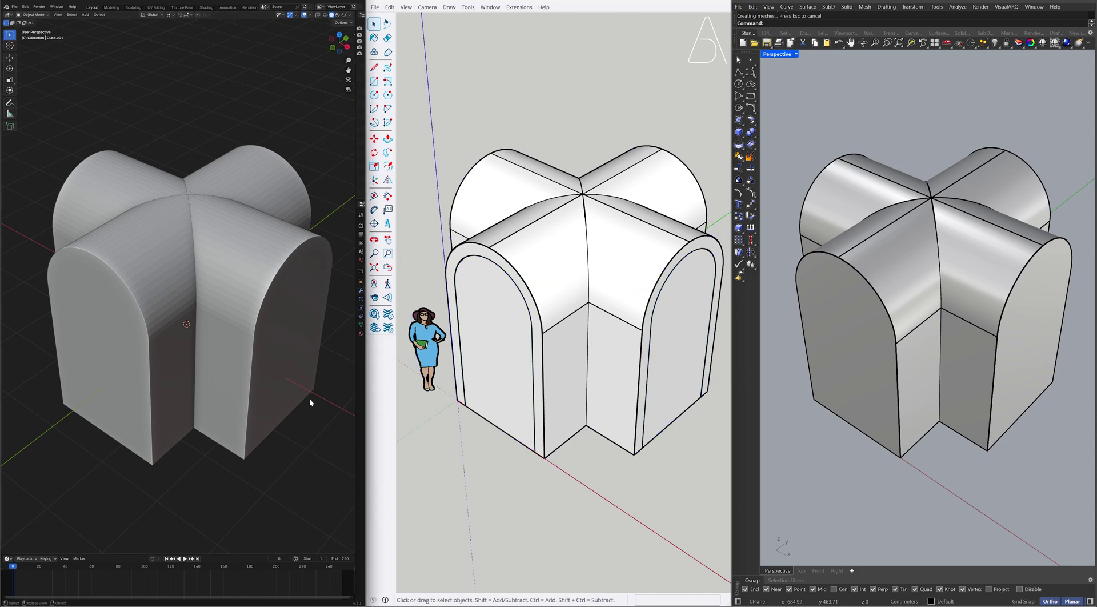
Add a Boolean Union modifier to the vault with Cube as its partner, and apply it.
click(280, 309)
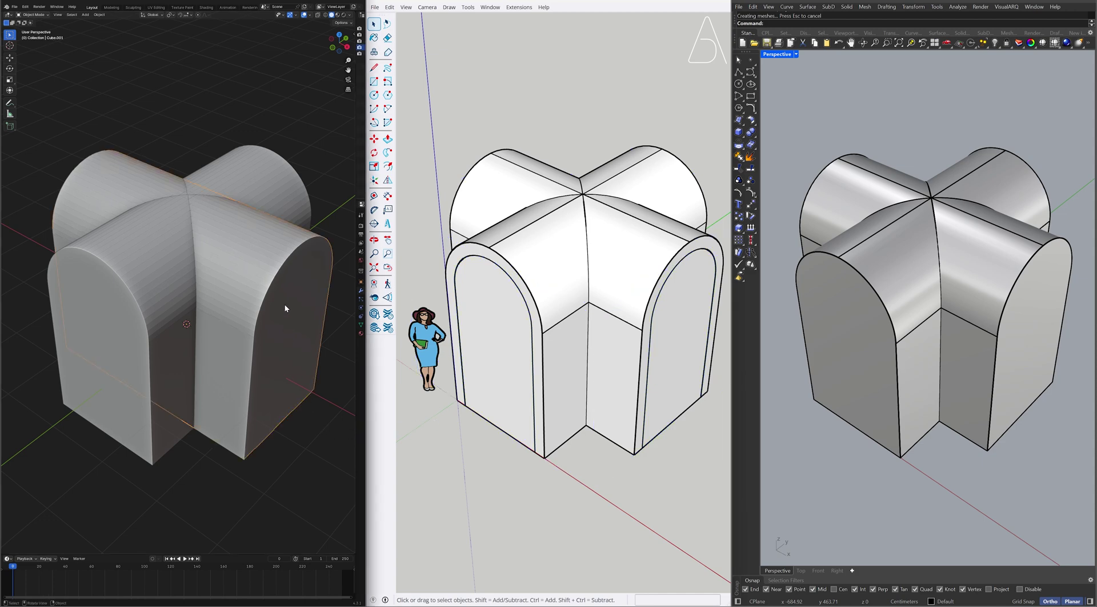
drag(355, 300, 272, 265)
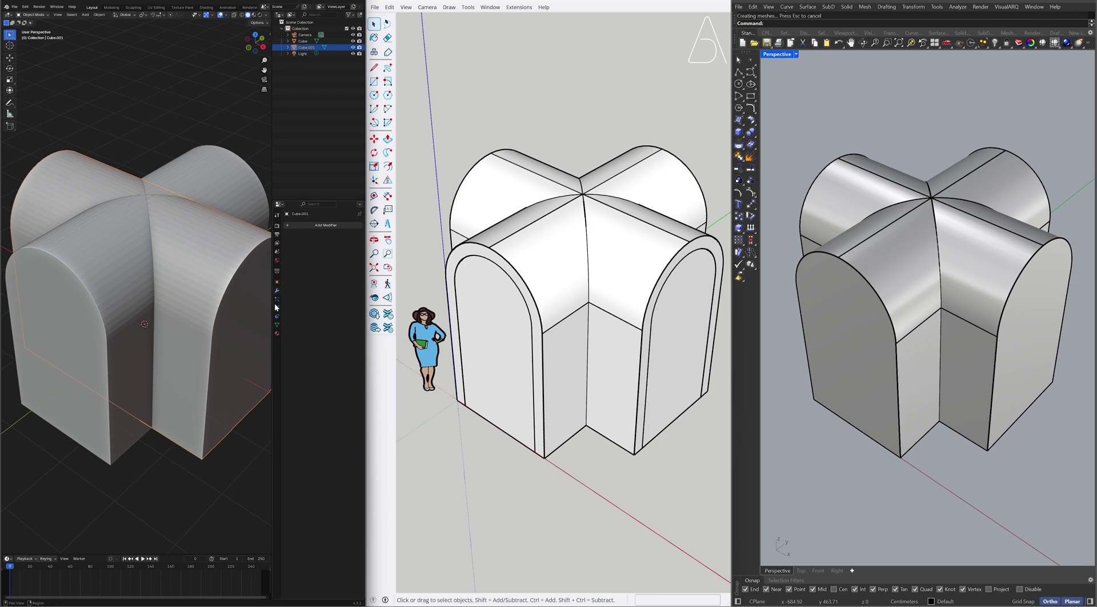
click(314, 226)
mouse_move(315, 227)
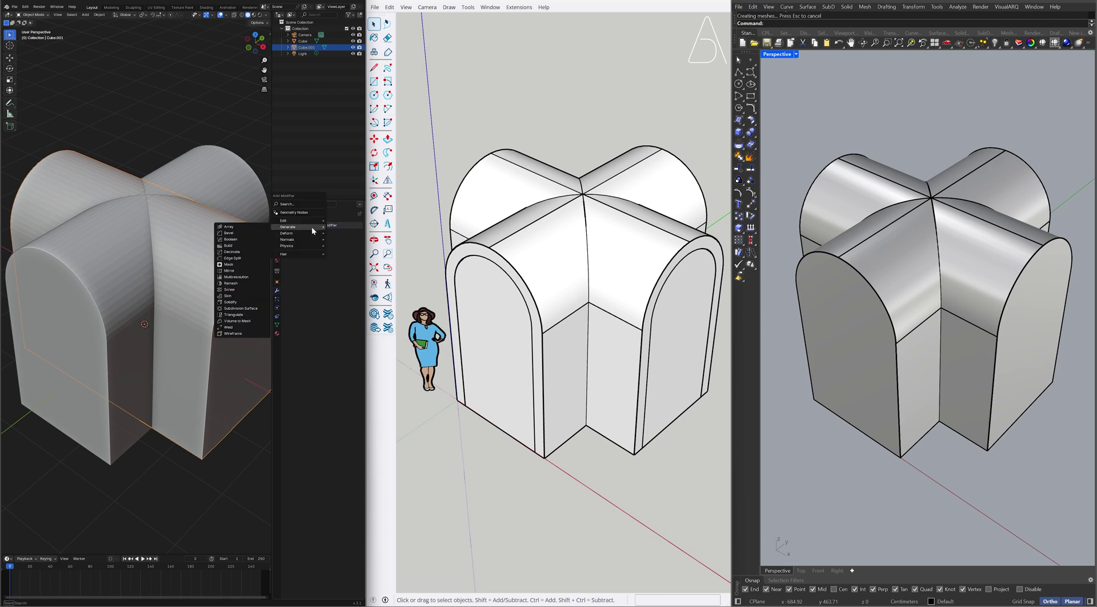
click(235, 239)
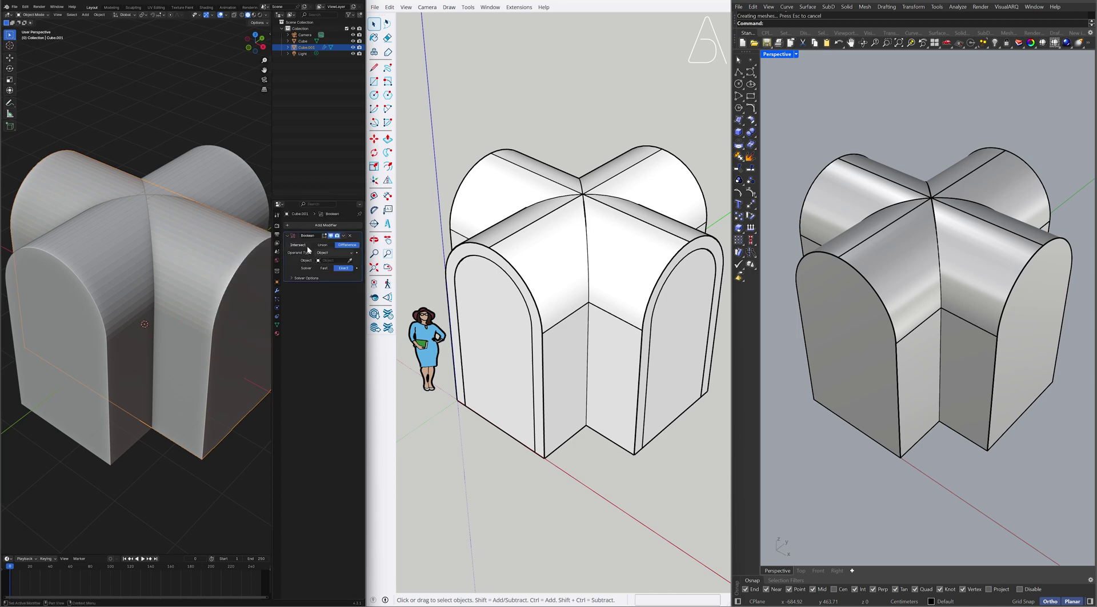
click(323, 245)
click(350, 261)
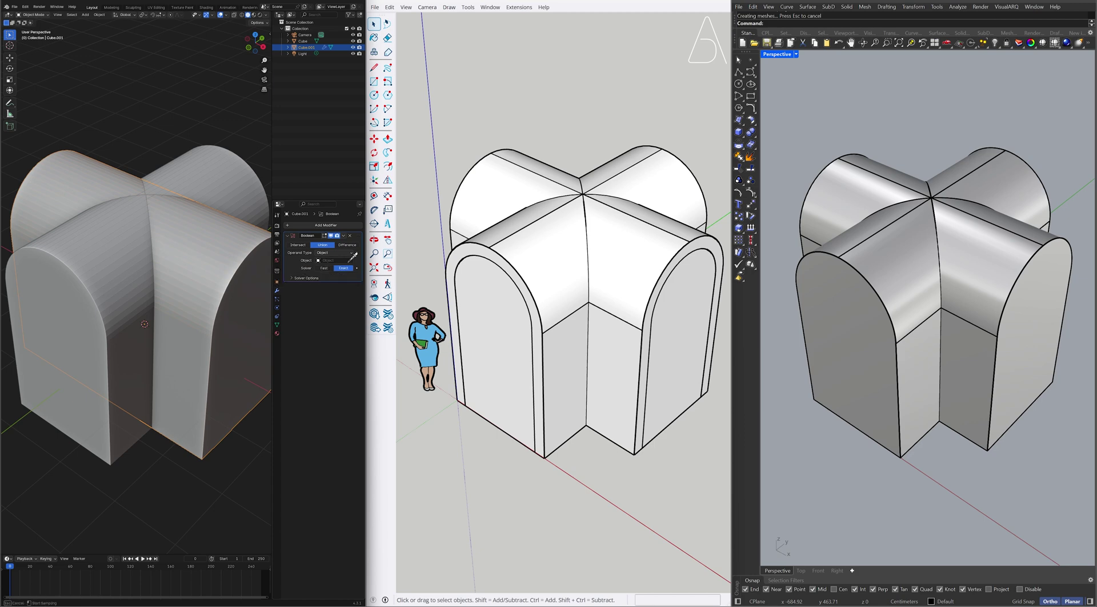
click(120, 279)
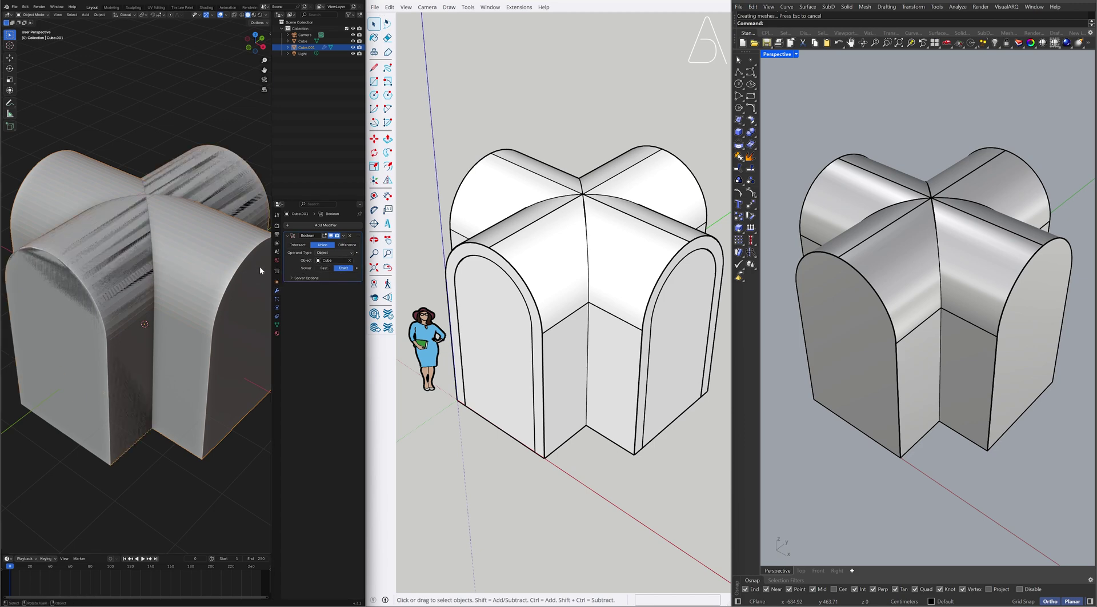
key(ctrl+a)
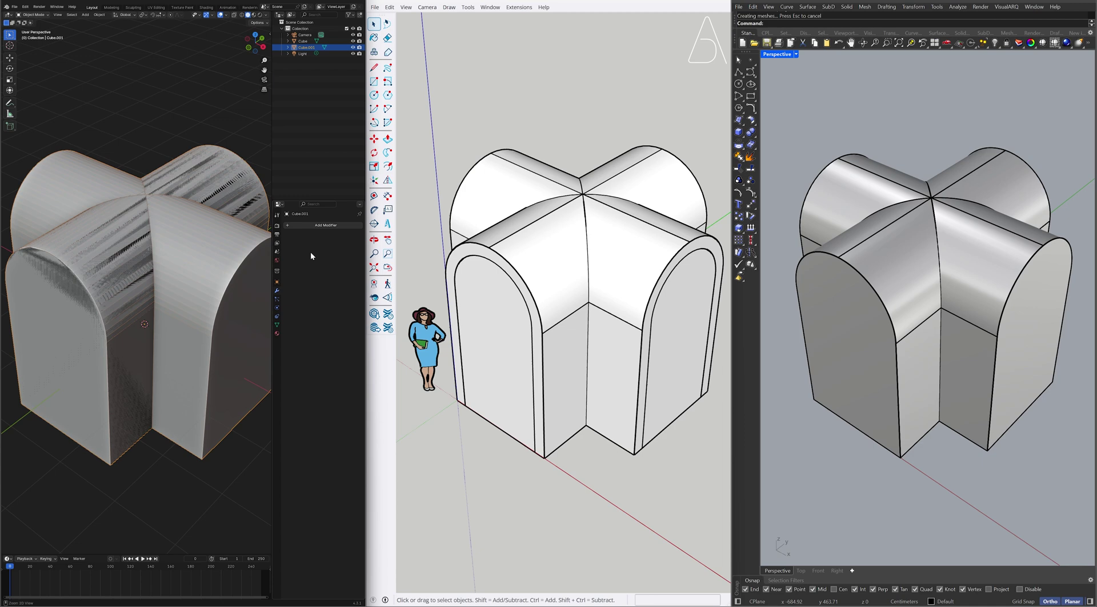
Delete the leftover overlapping Cube block.
drag(272, 271, 356, 278)
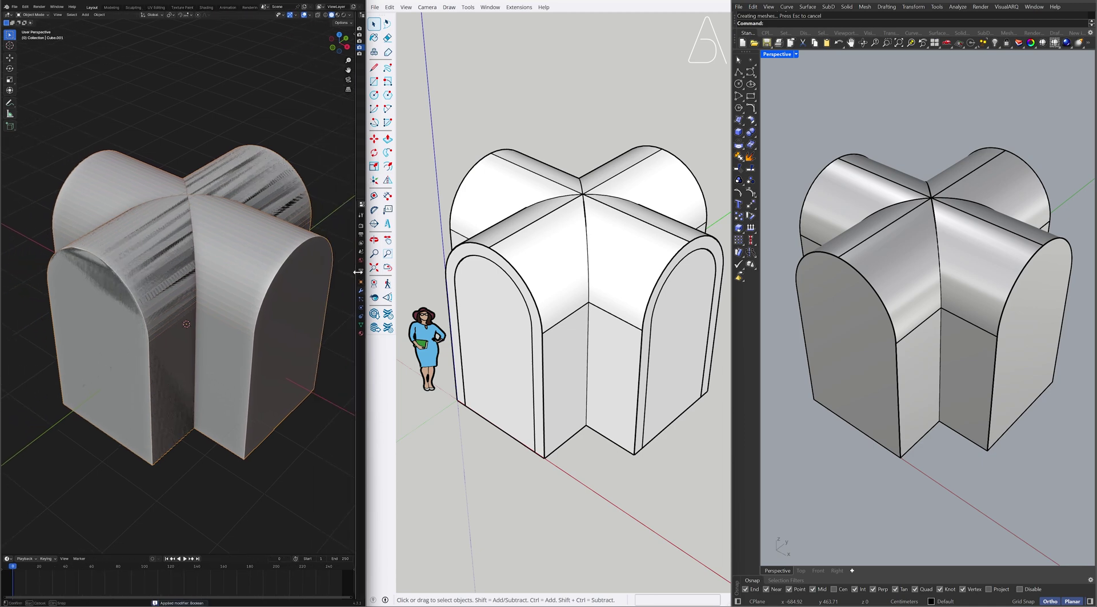
click(117, 293)
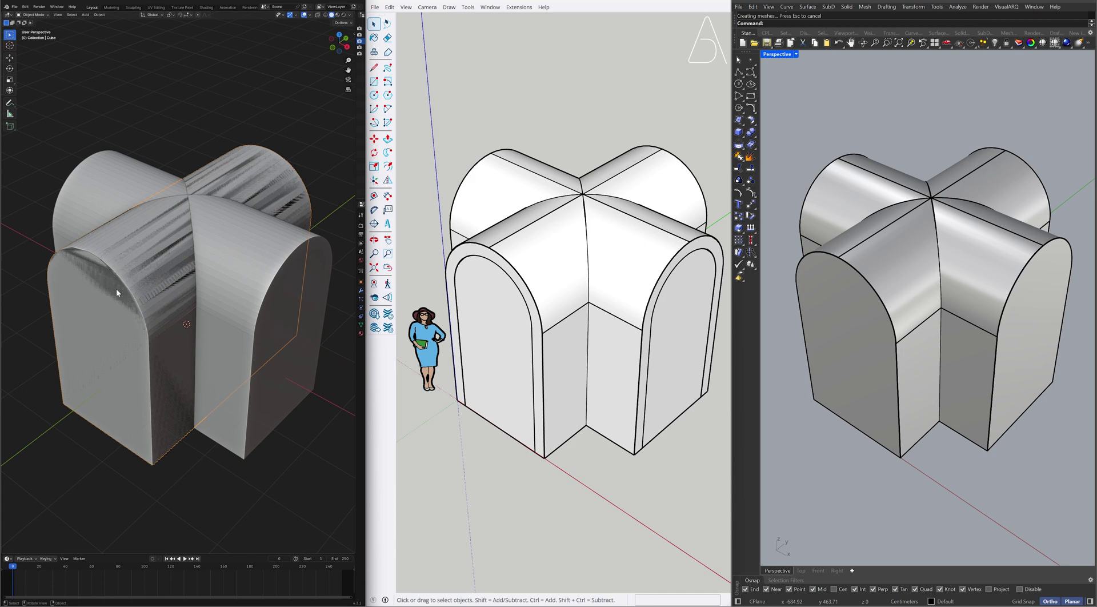
key(Delete)
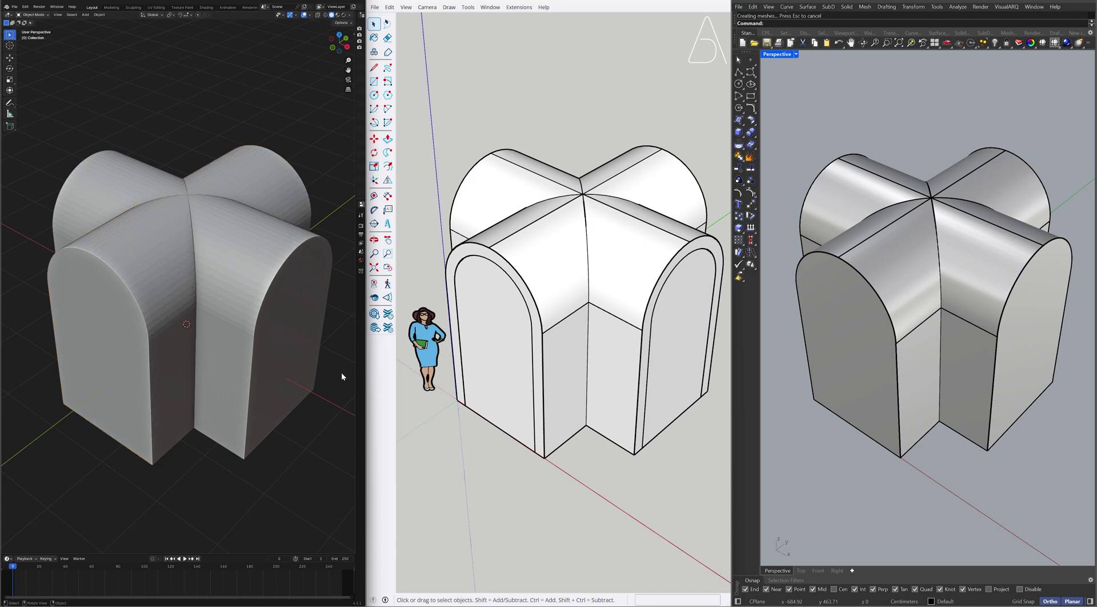
Shell the cross vault, leaving both arched end faces, one side face and the bottom open.
click(741, 183)
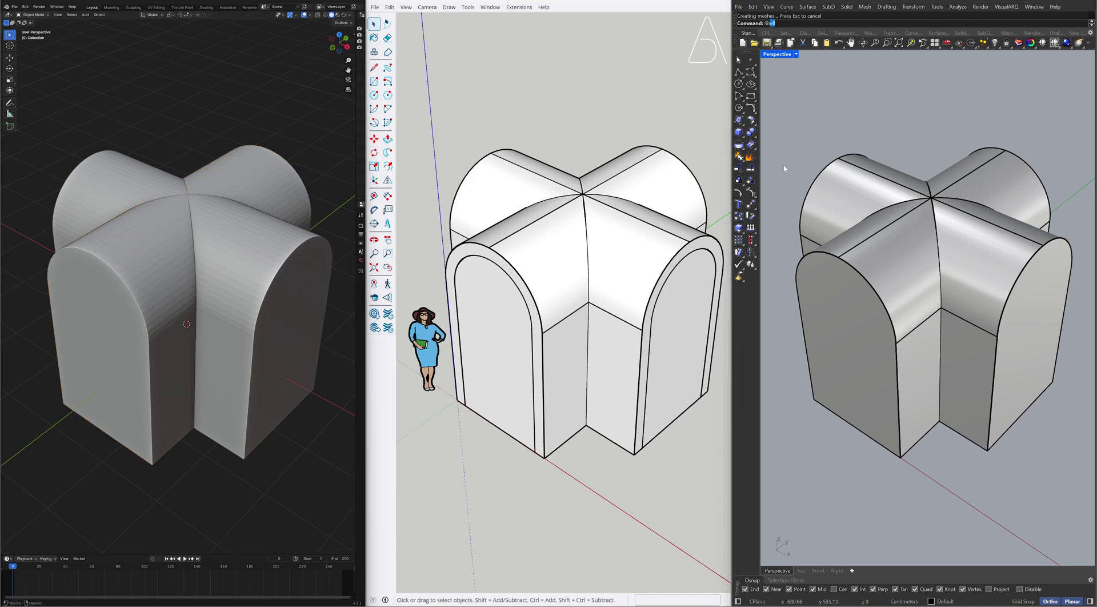
click(834, 320)
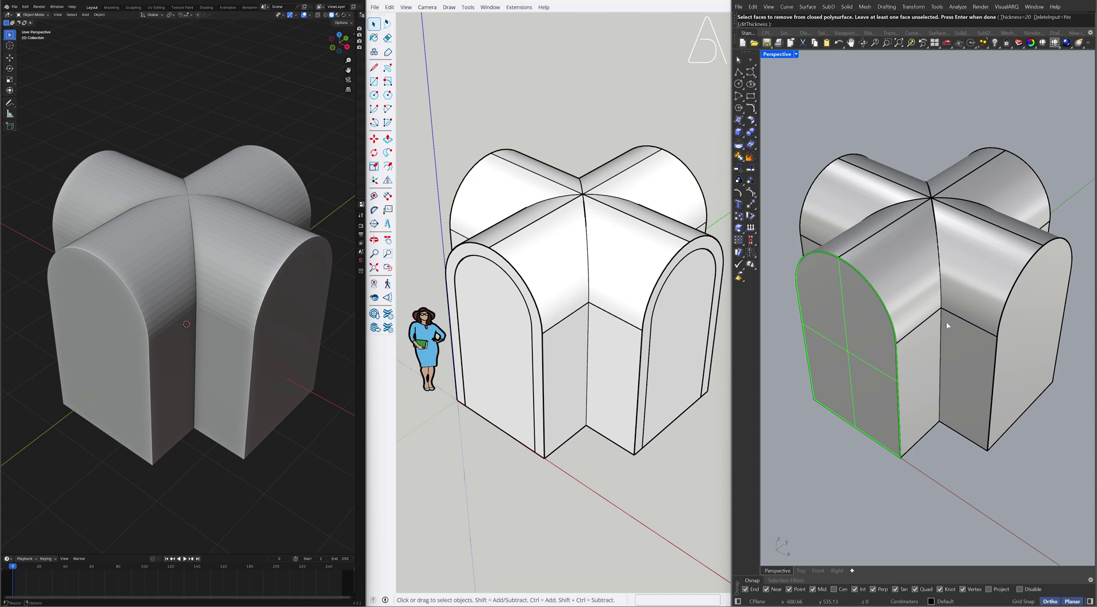
click(1035, 324)
right_drag(1063, 307, 879, 302)
click(833, 364)
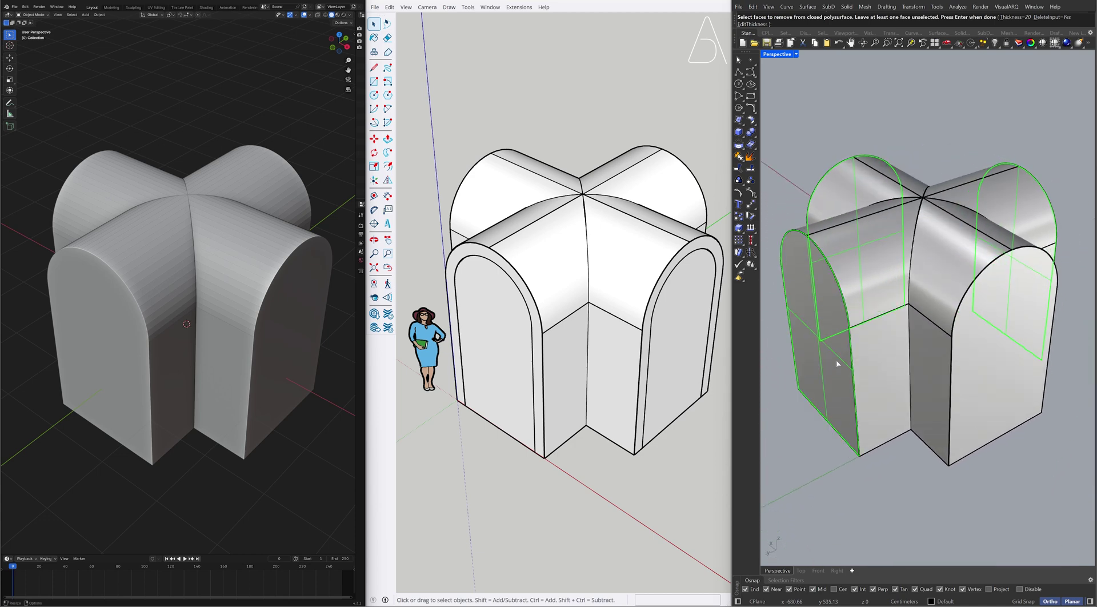
right_drag(973, 363, 980, 282)
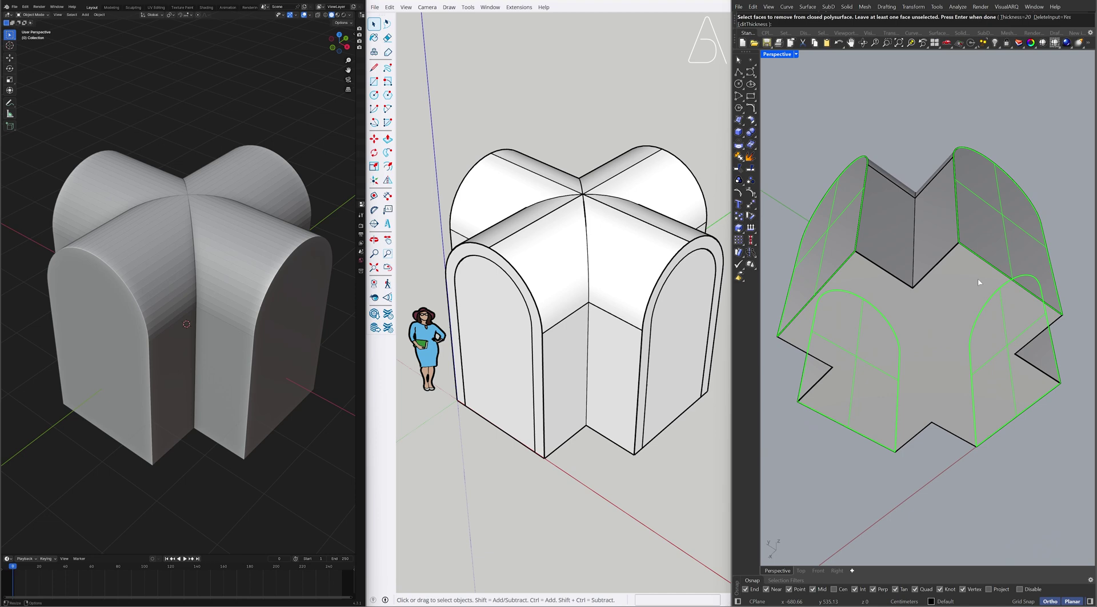
click(943, 324)
key(Return)
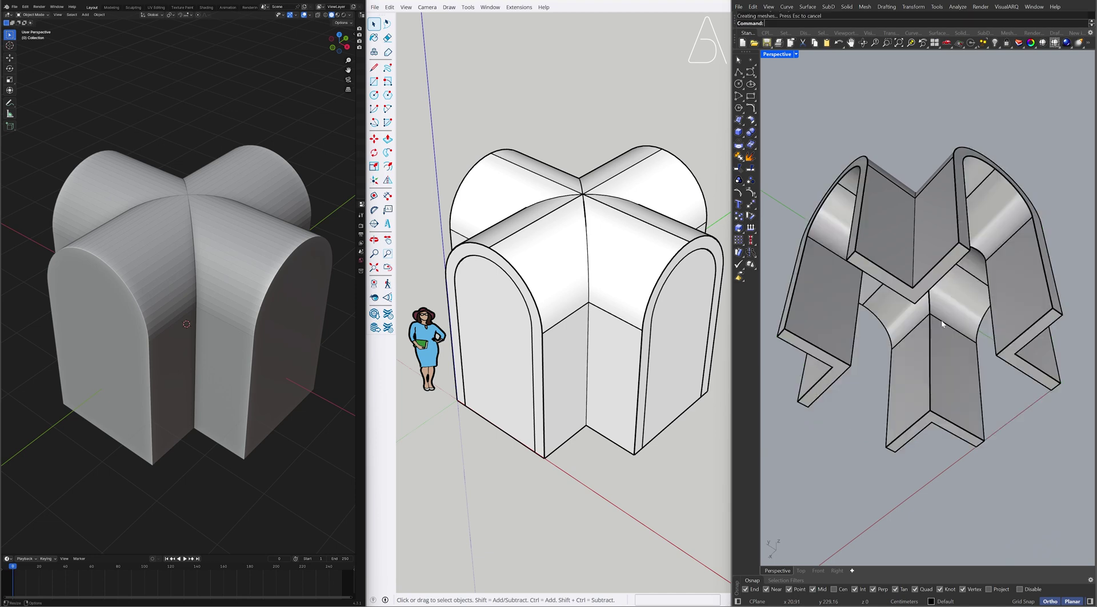
right_drag(923, 238, 913, 223)
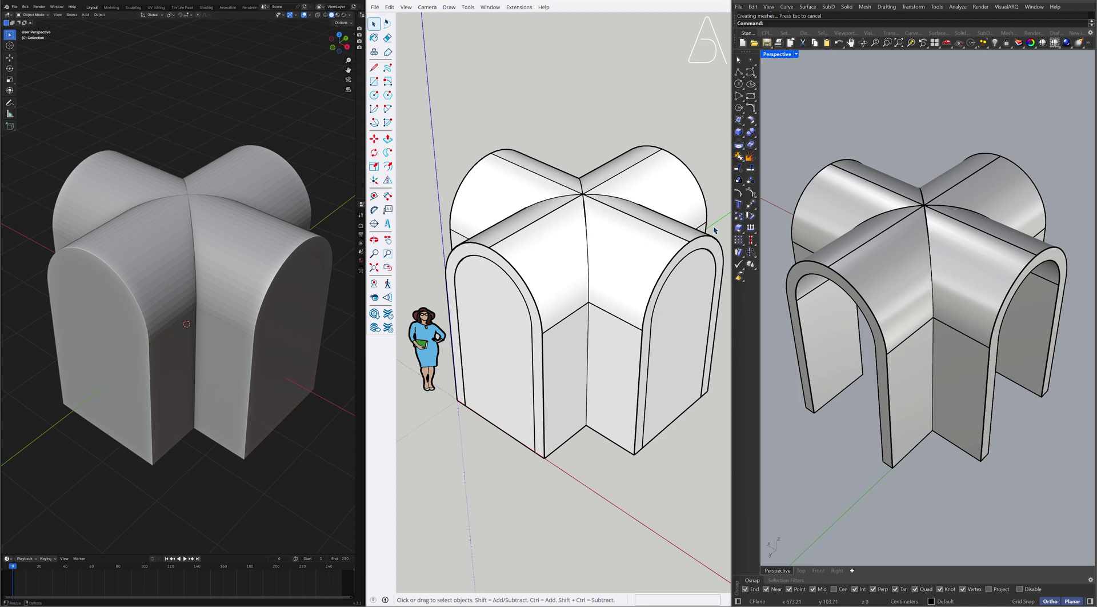
Union all the vault groups into one solid with Solid Tools, then clear the selection.
click(696, 290)
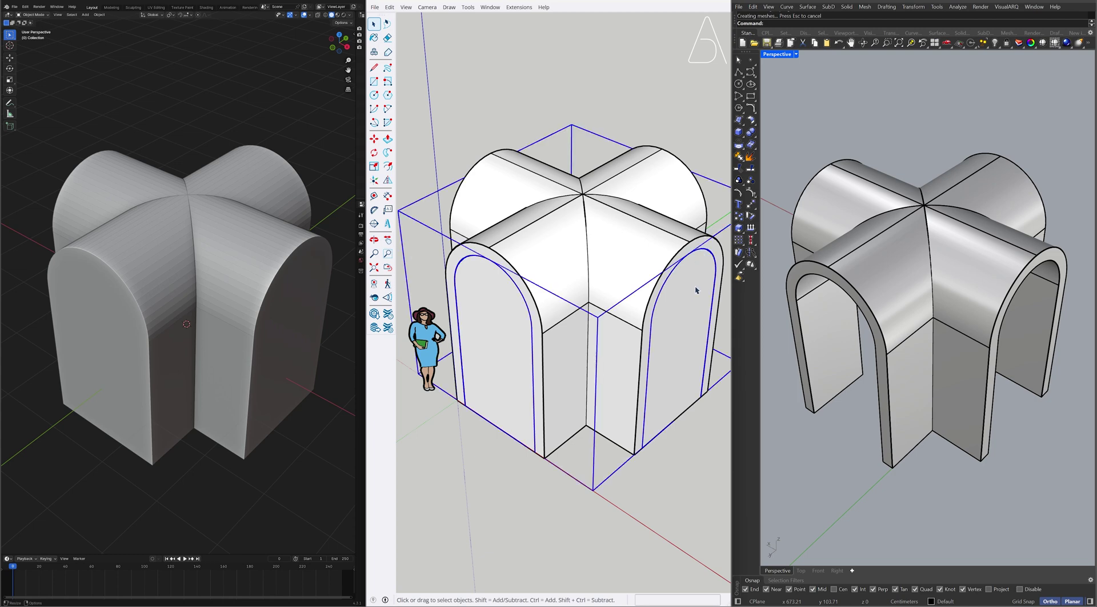
shift+click(612, 224)
right_click(560, 244)
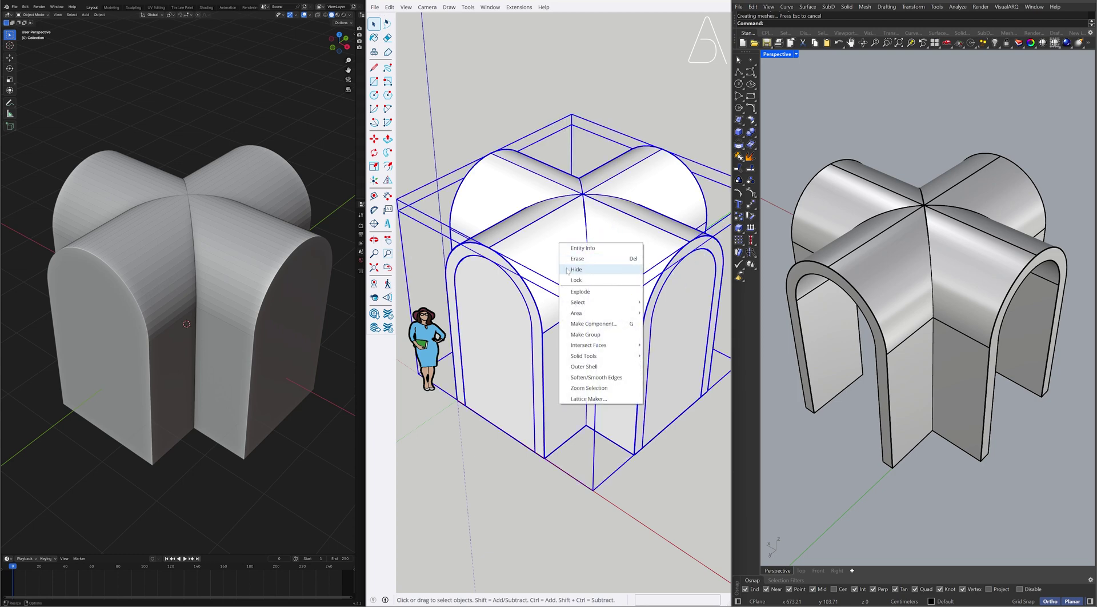
mouse_move(614, 356)
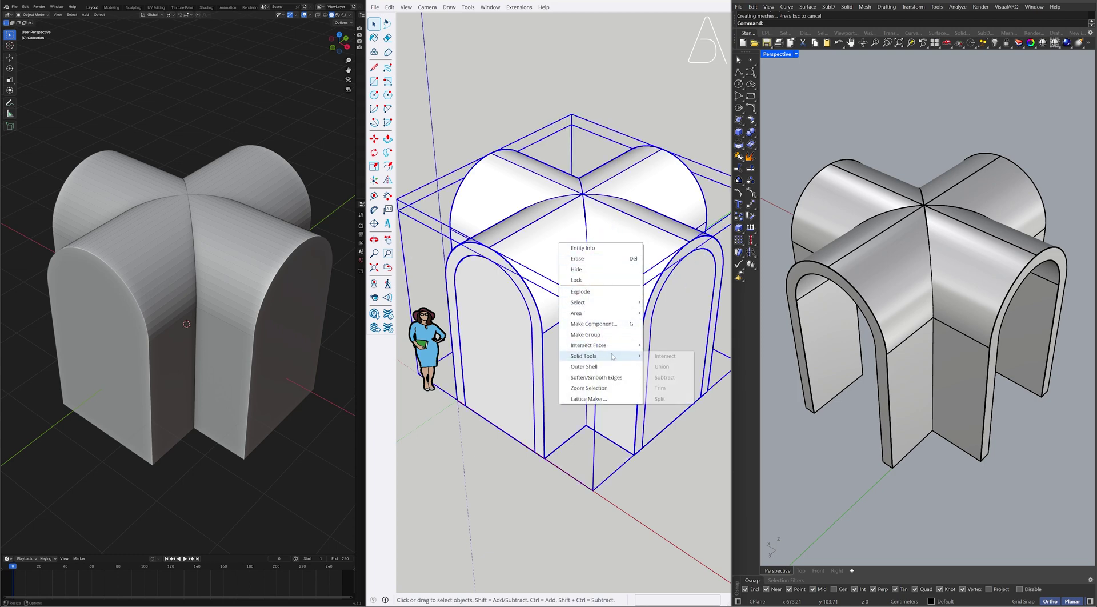
click(674, 369)
click(698, 420)
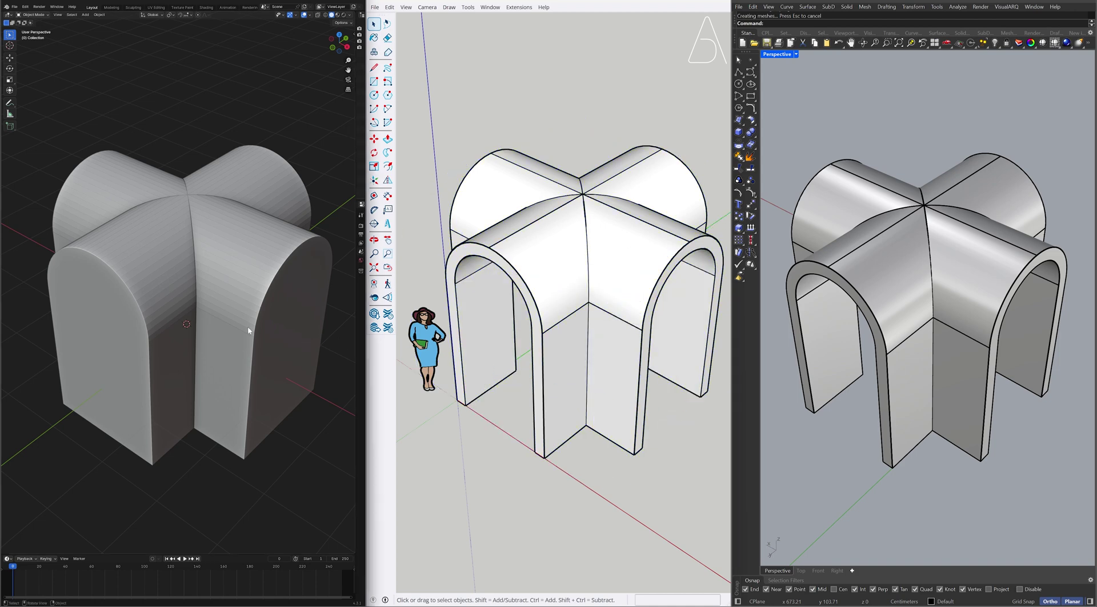
In face select mode, pick an arch end face and its matching faces by Perimeter.
click(201, 323)
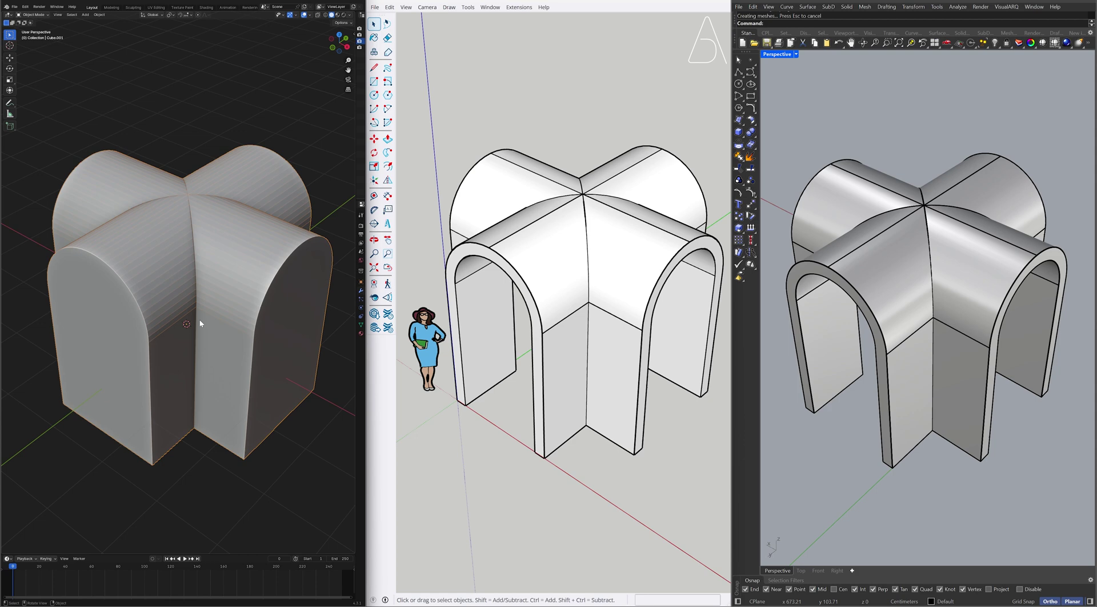
key(Tab)
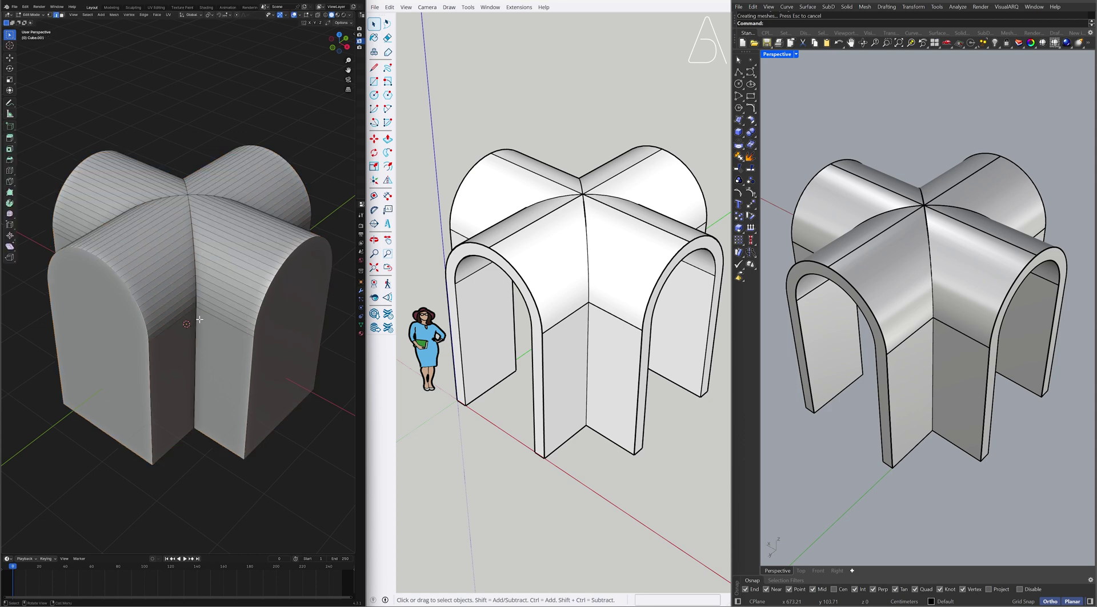
key(3)
click(112, 329)
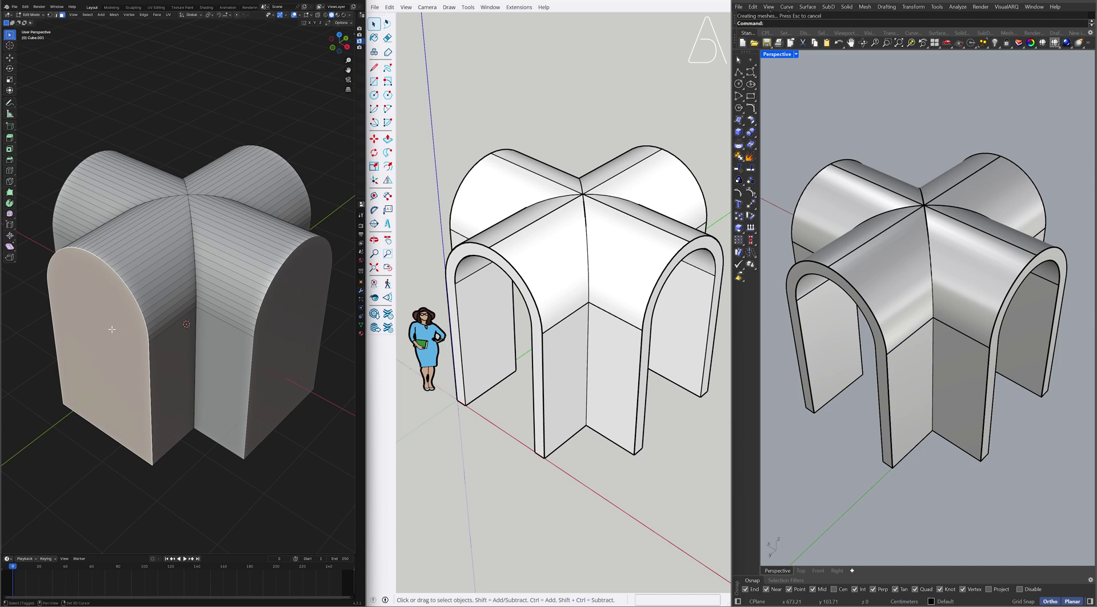
key(shift+g)
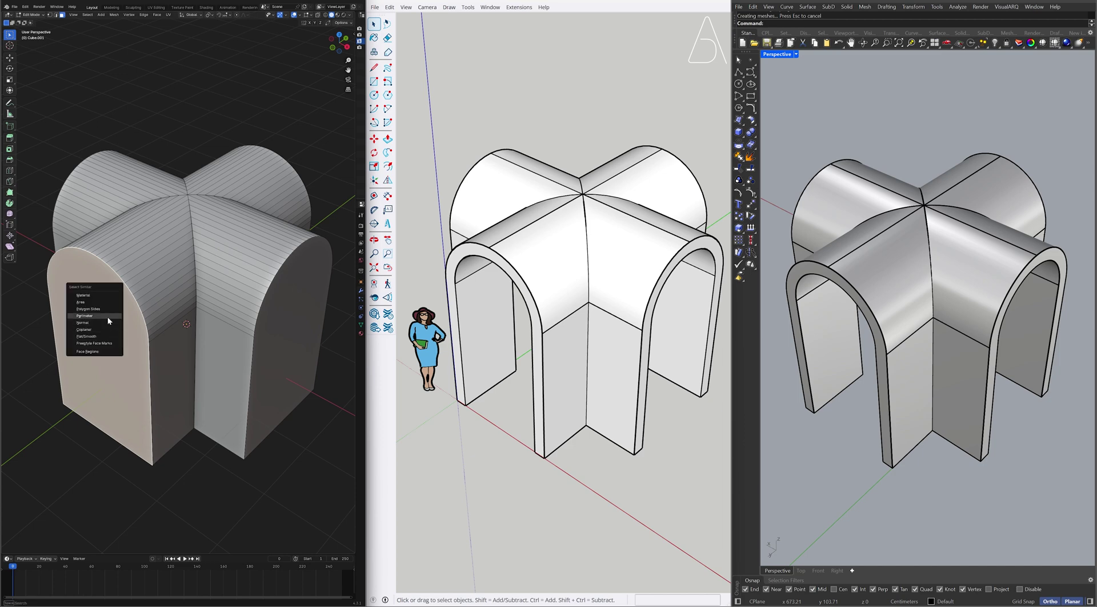
click(108, 316)
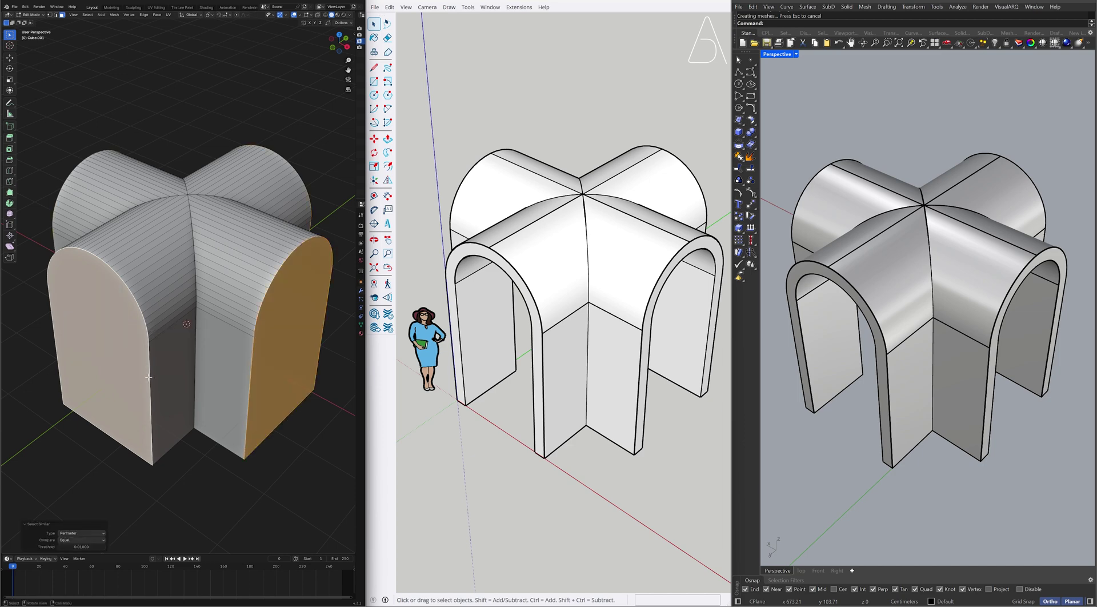
Add the coplanar floor faces and delete all the selected faces.
middle_drag(148, 377, 138, 329)
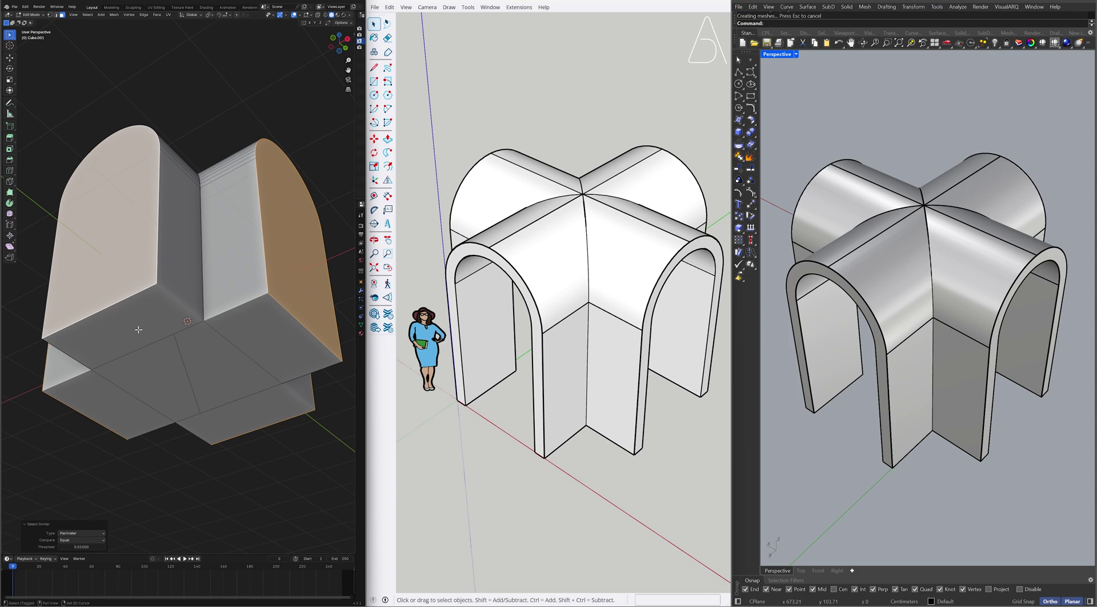
shift+click(138, 328)
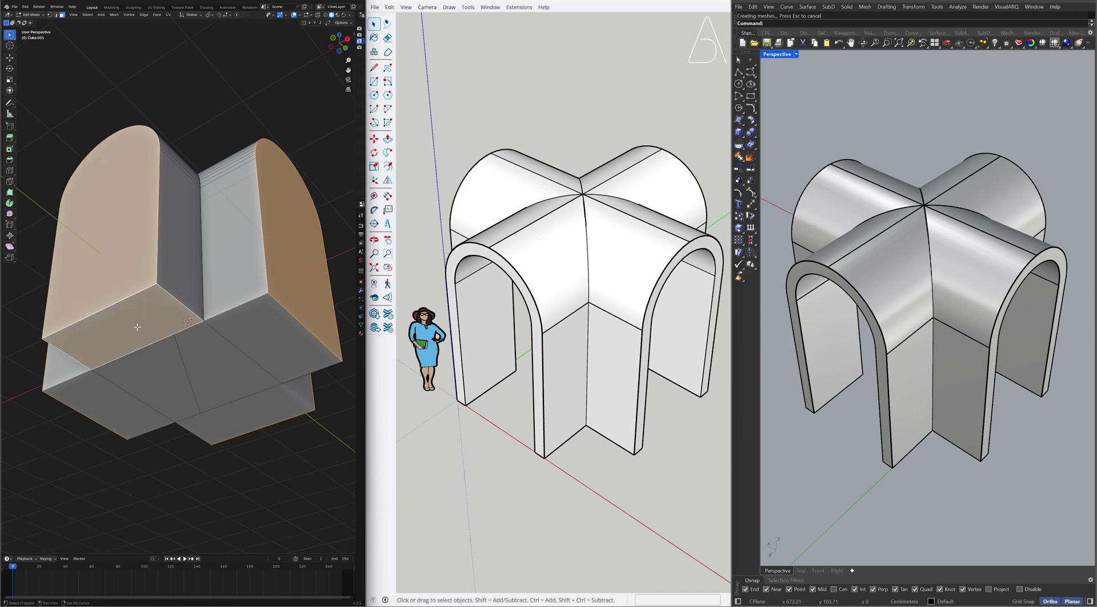
key(shift+g)
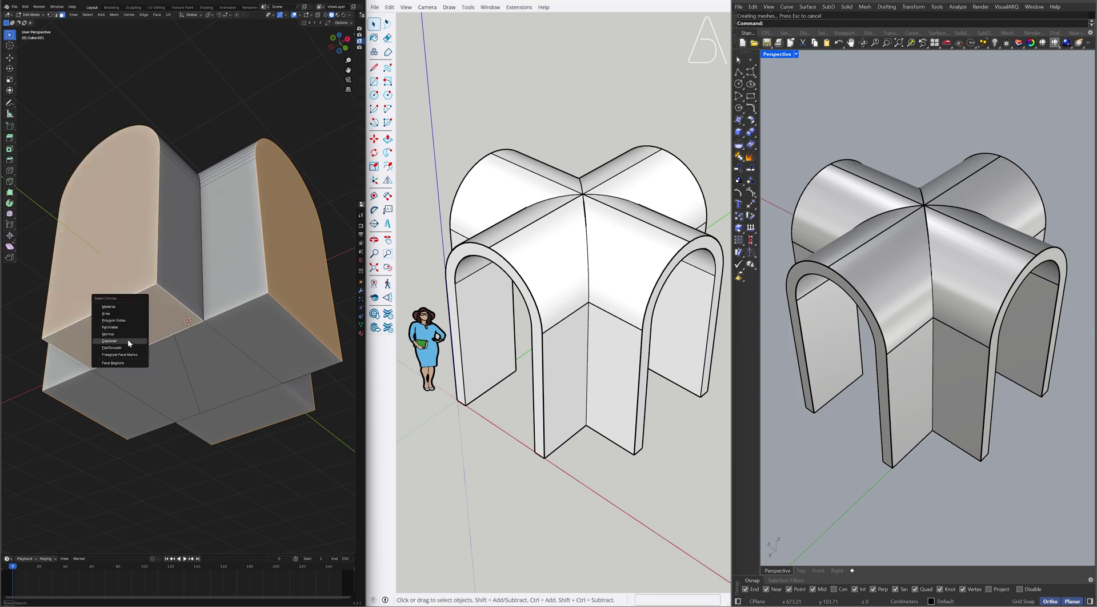
click(128, 342)
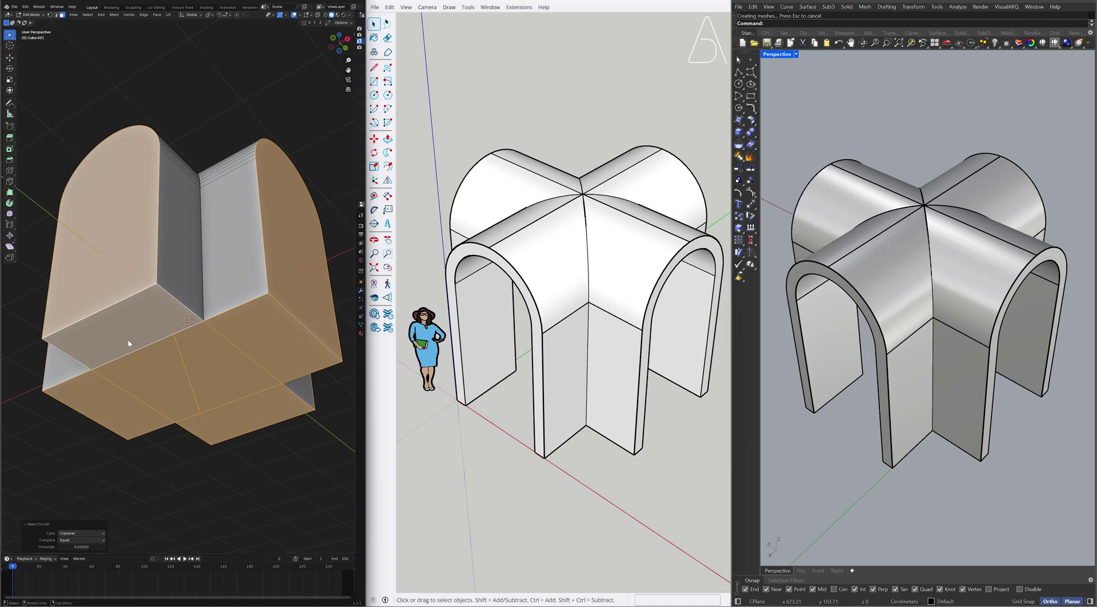
key(x)
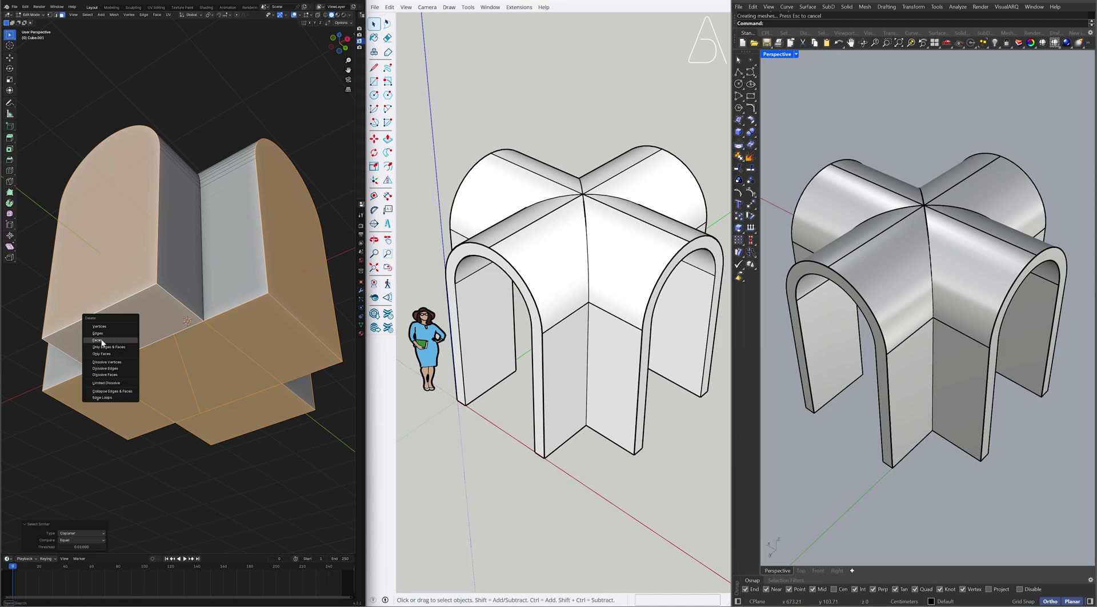
click(101, 341)
middle_drag(139, 321, 160, 352)
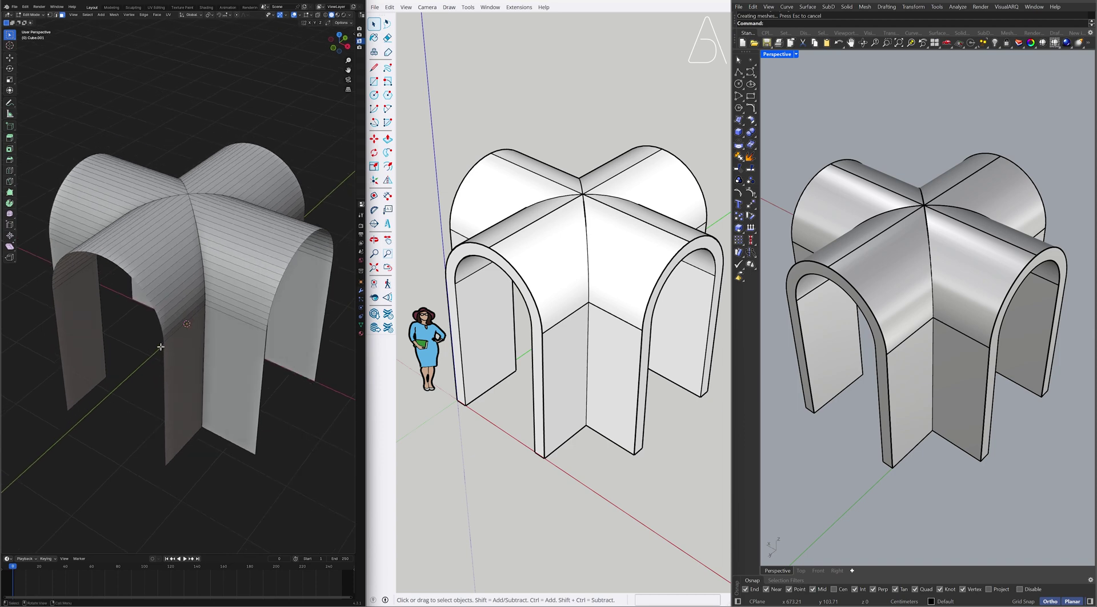
Add a Solidify modifier to the vault in Object Mode.
key(Tab)
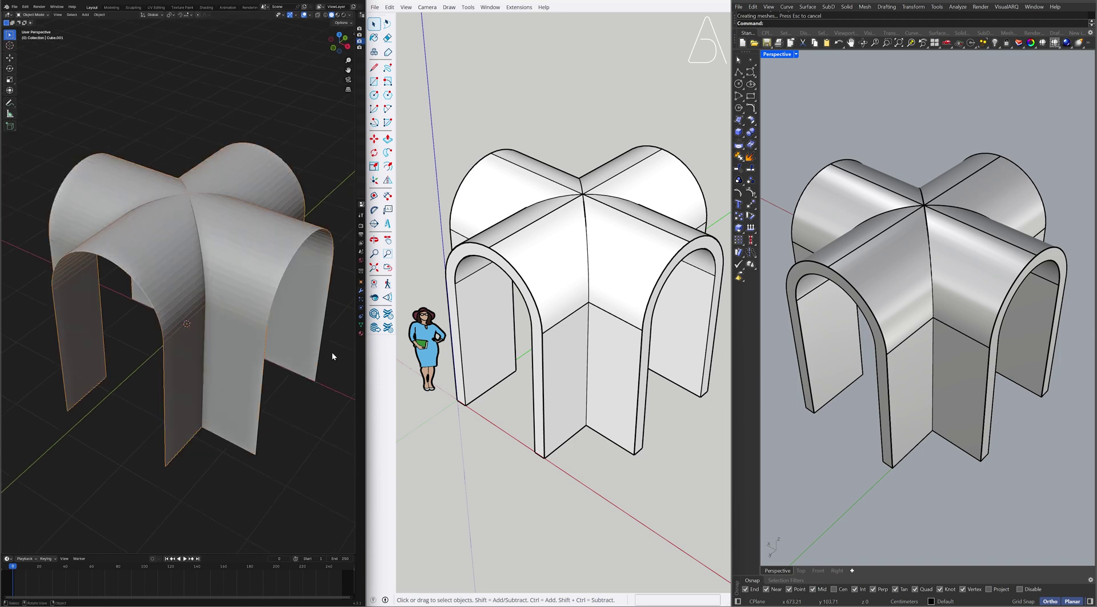
drag(356, 350, 245, 344)
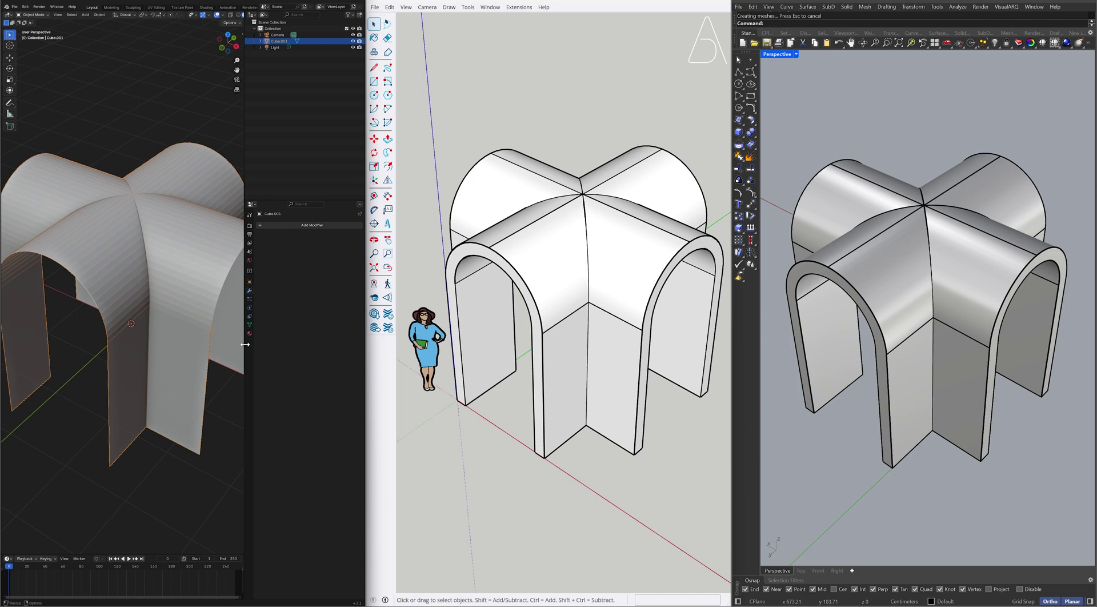
click(300, 229)
mouse_move(301, 229)
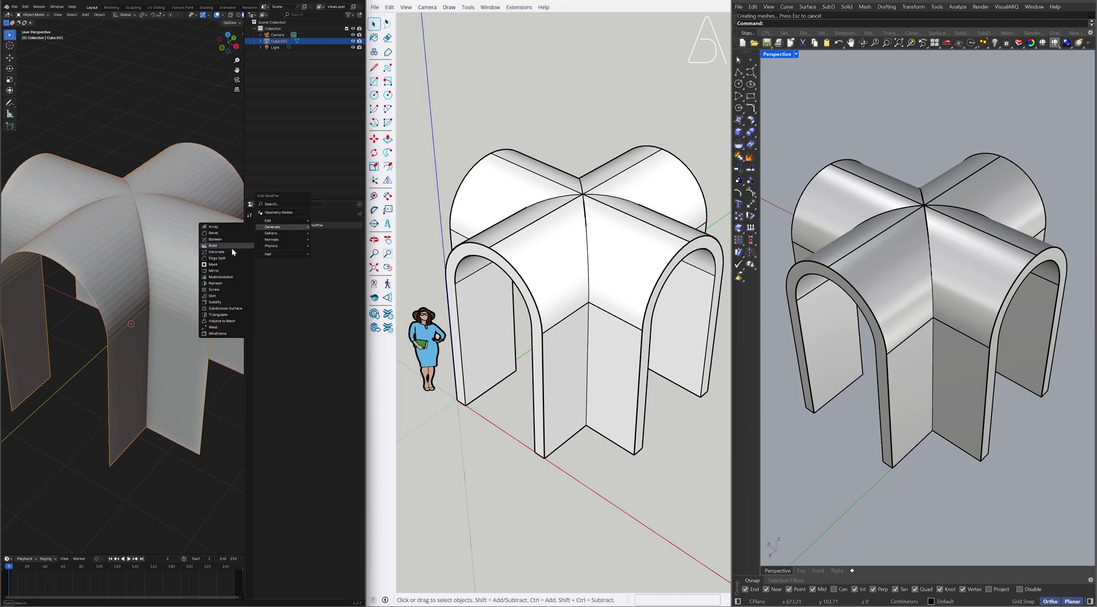
click(224, 299)
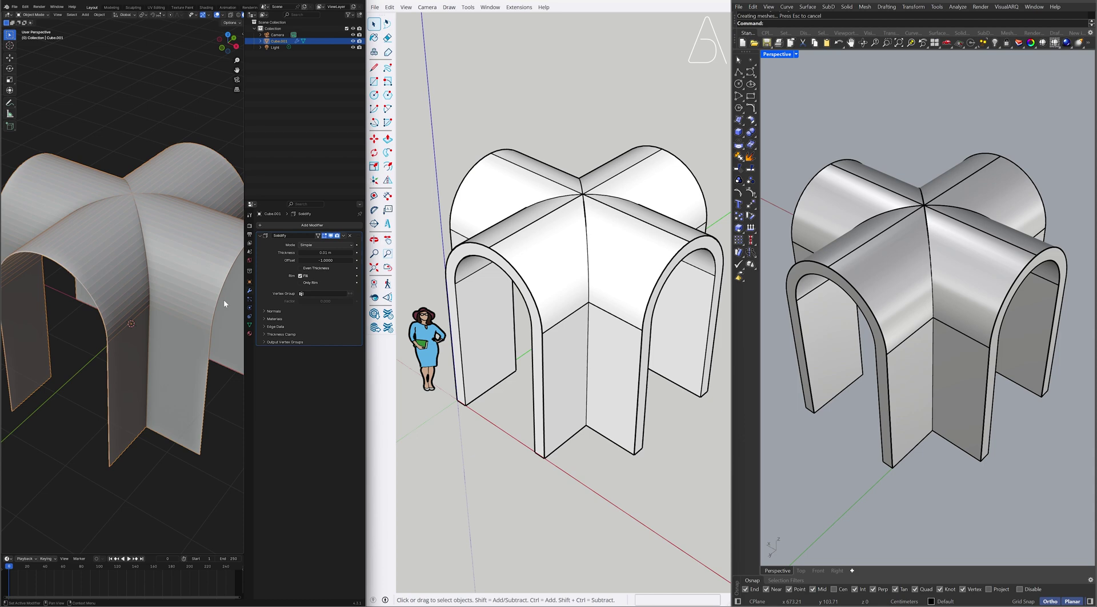
Set Solidify thickness to 0.2 m with Even Thickness and apply it to the mesh.
click(322, 252)
key(BackSpace)
text(.2)
key(Return)
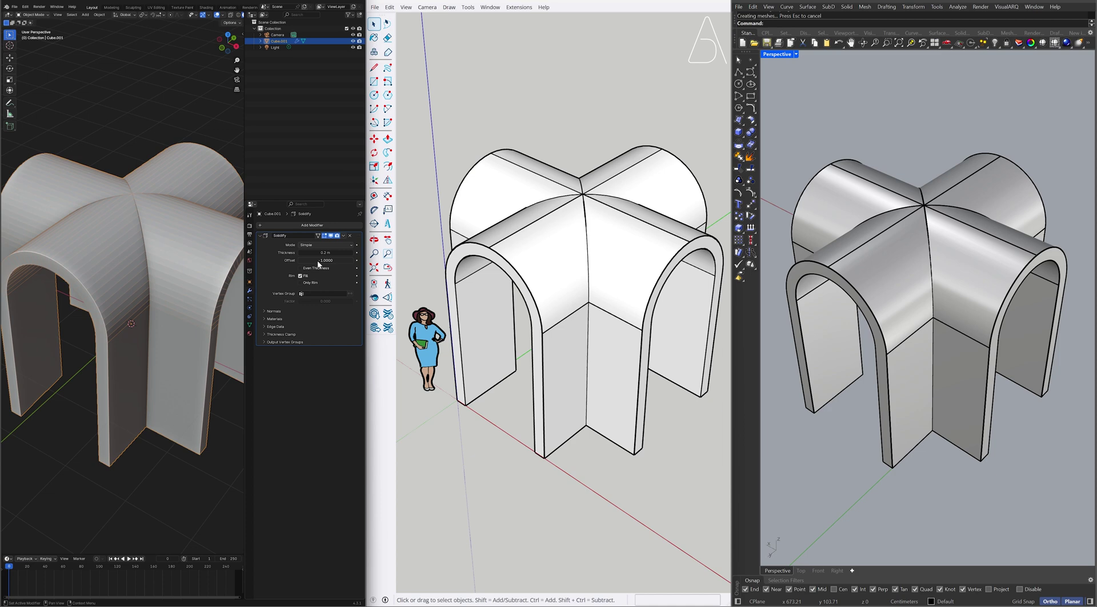
click(309, 271)
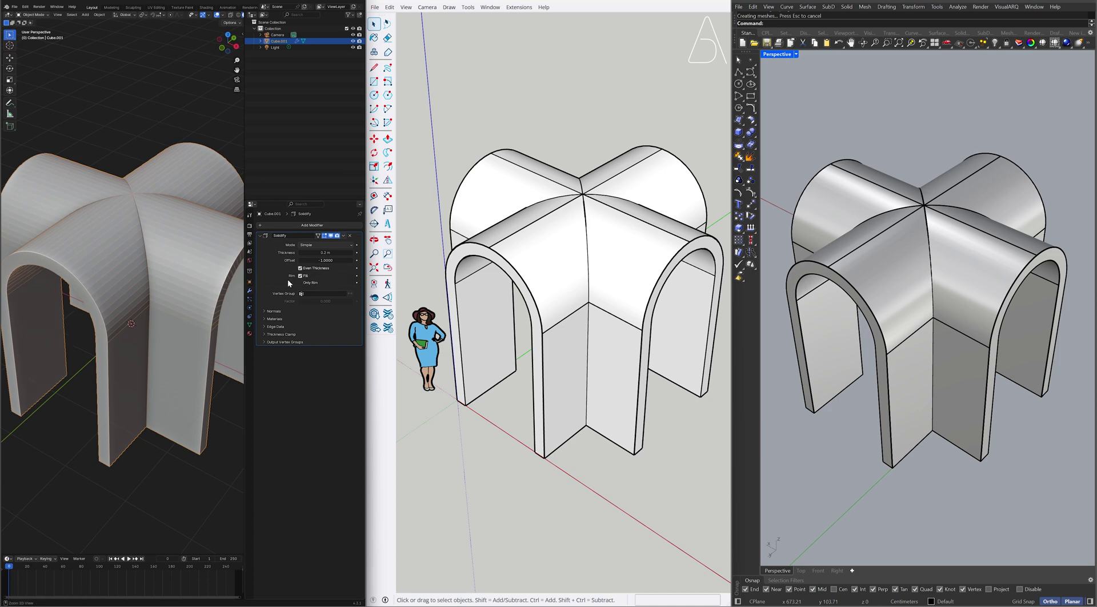
key(ctrl+a)
drag(245, 341, 356, 308)
click(345, 310)
middle_drag(299, 301, 297, 292)
Draw a line across the front-left arch base between its two bottom corners.
text(l)
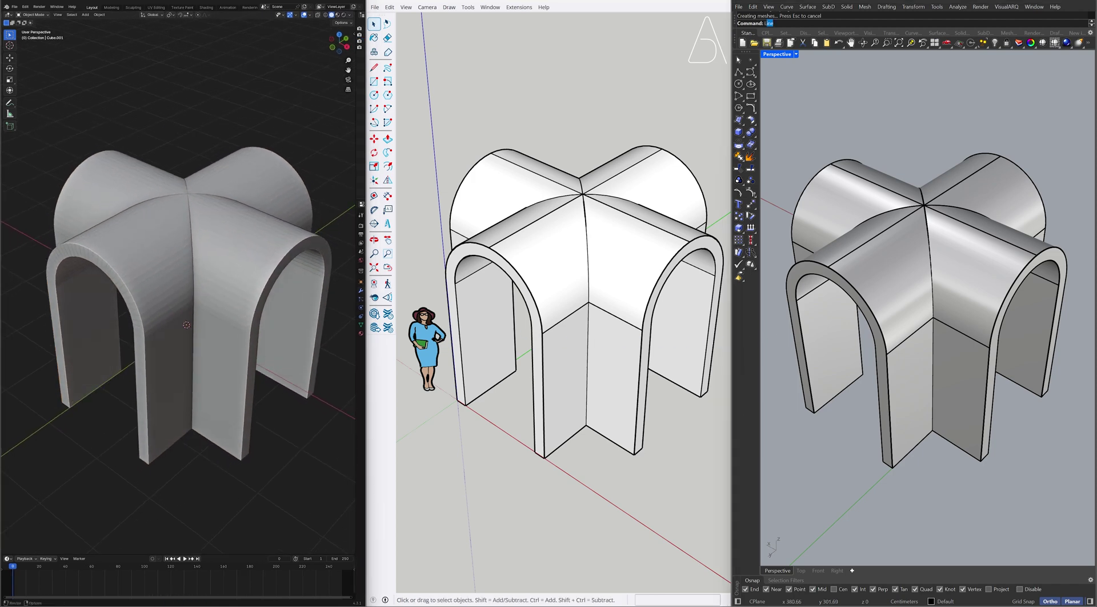
key(Return)
click(815, 412)
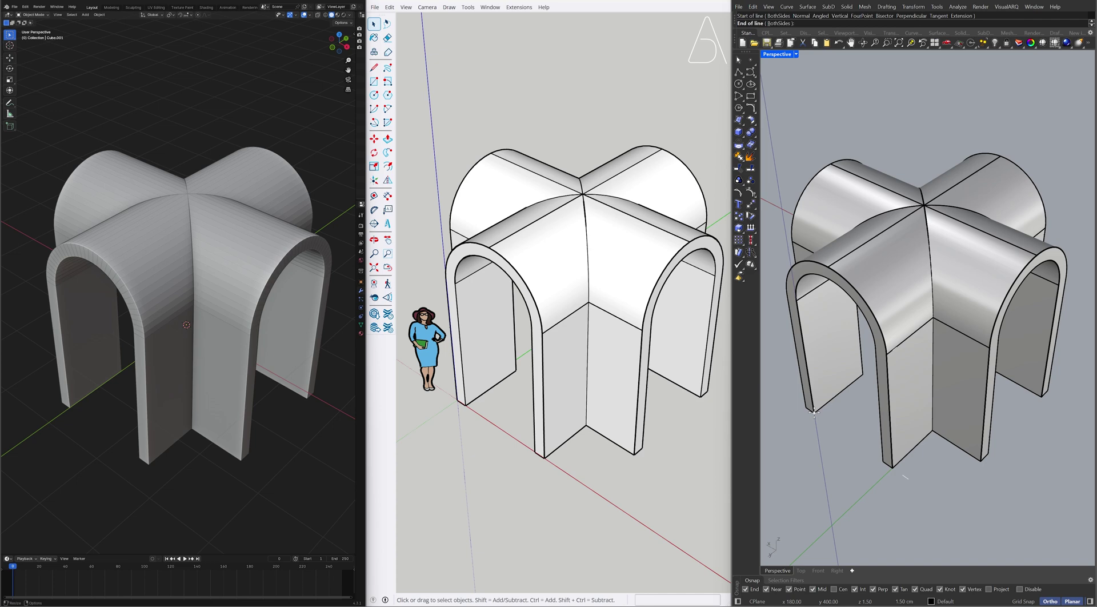
click(881, 463)
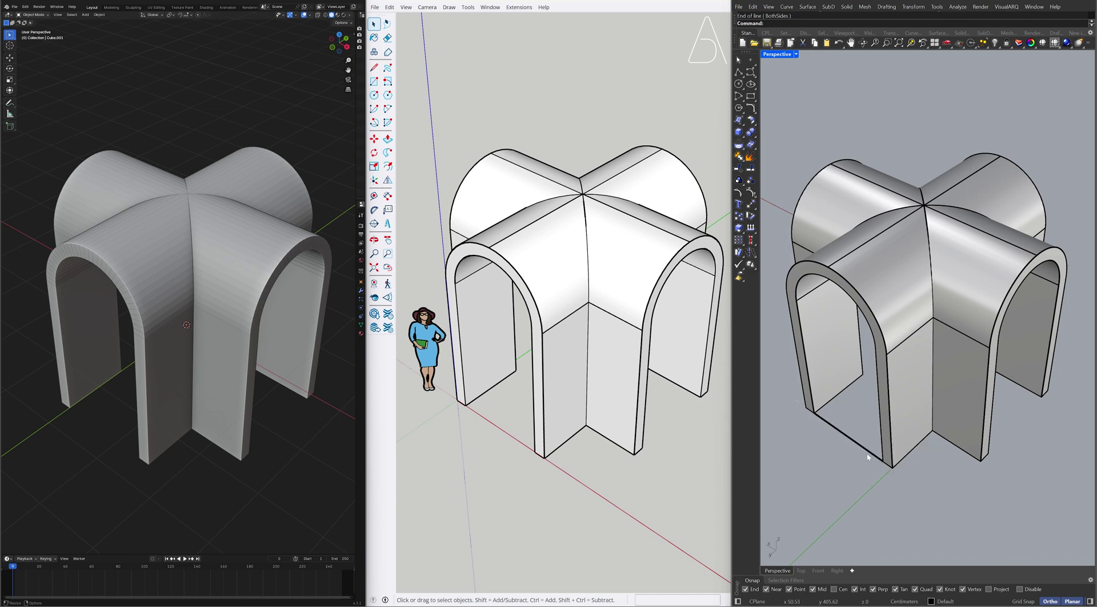
Build a planar surface from the base line and inner arch edges, then delete the leftover curve.
click(865, 450)
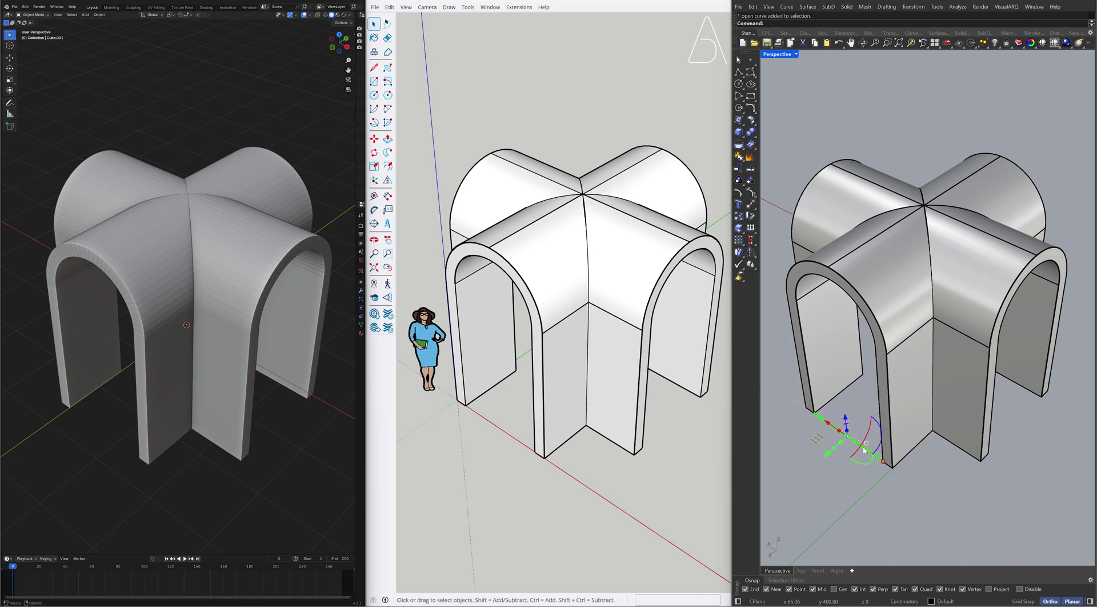
ctrl+shift+click(809, 398)
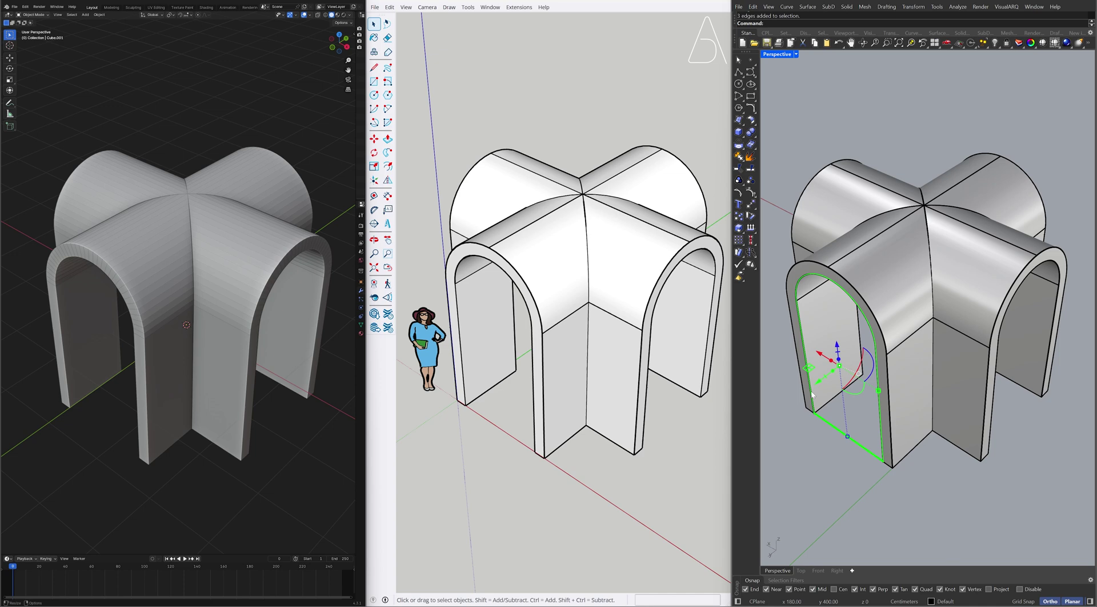
text(PlanarSrf)
key(Return)
key(Delete)
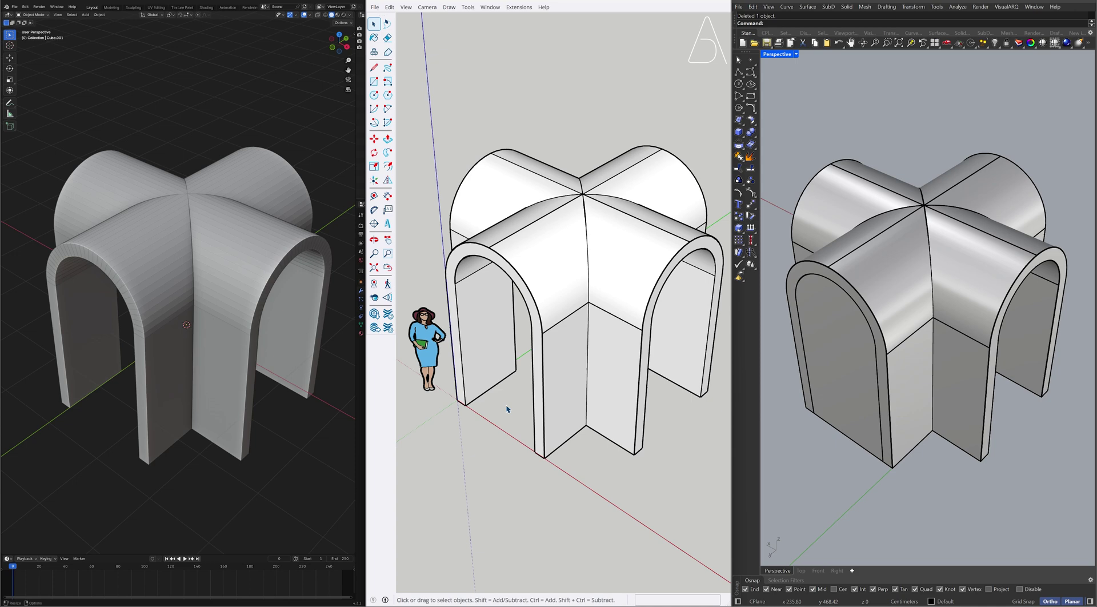
Paste the arch curve at the arch endpoint and draw a line across its base to form a face.
key(ctrl+v)
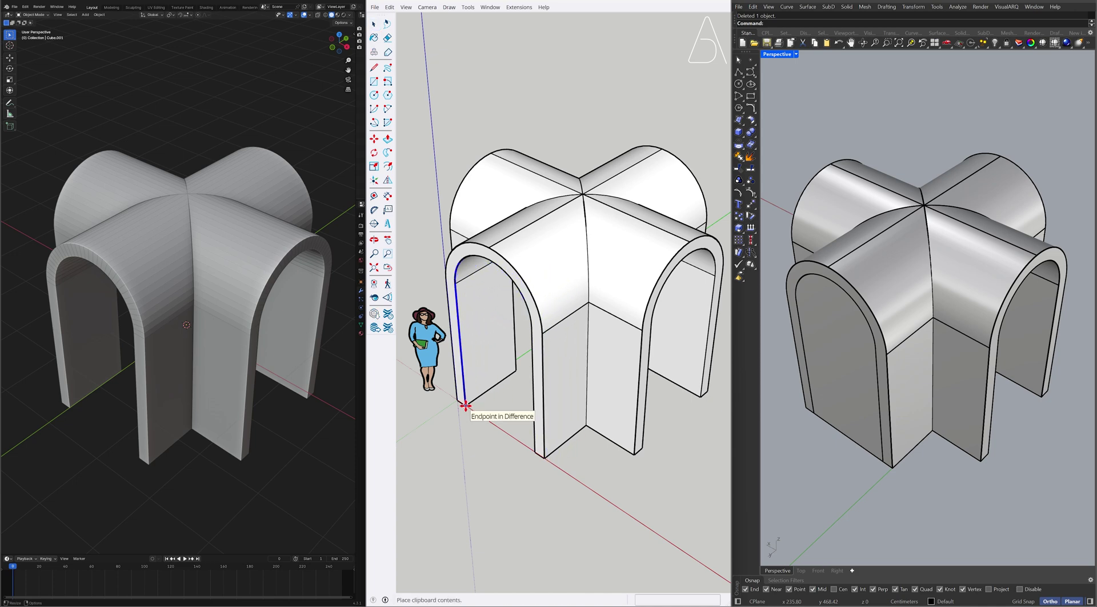
click(465, 405)
key(l)
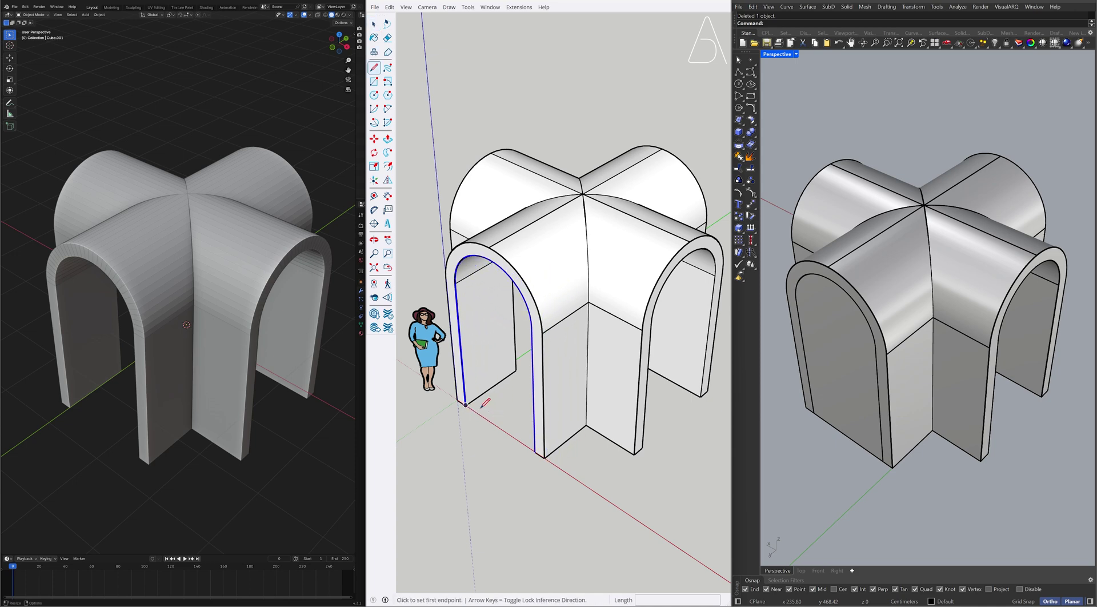
click(465, 405)
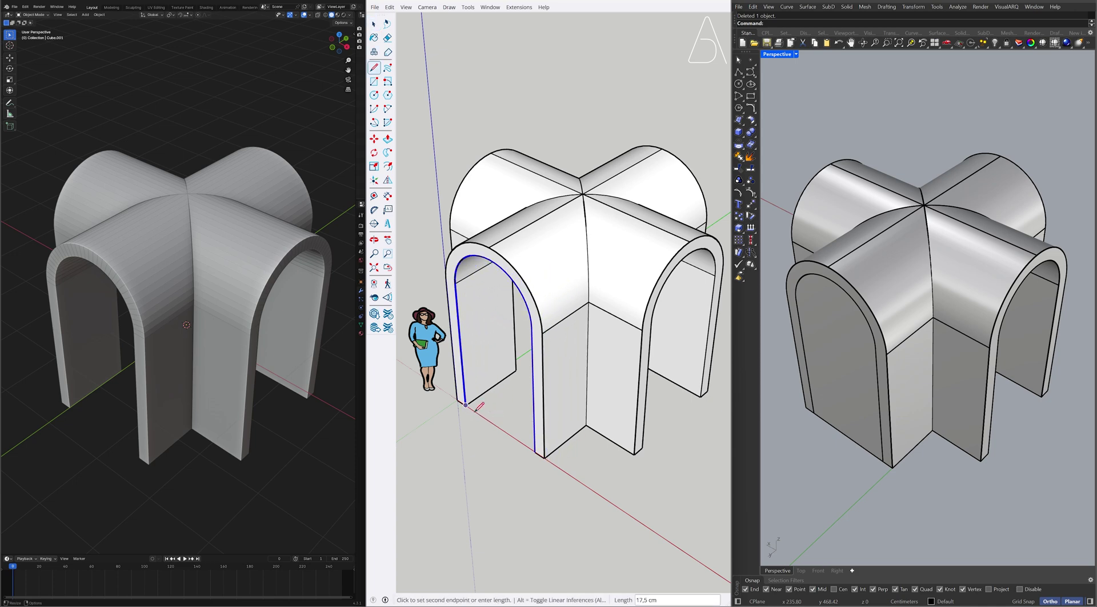
click(535, 447)
key(space)
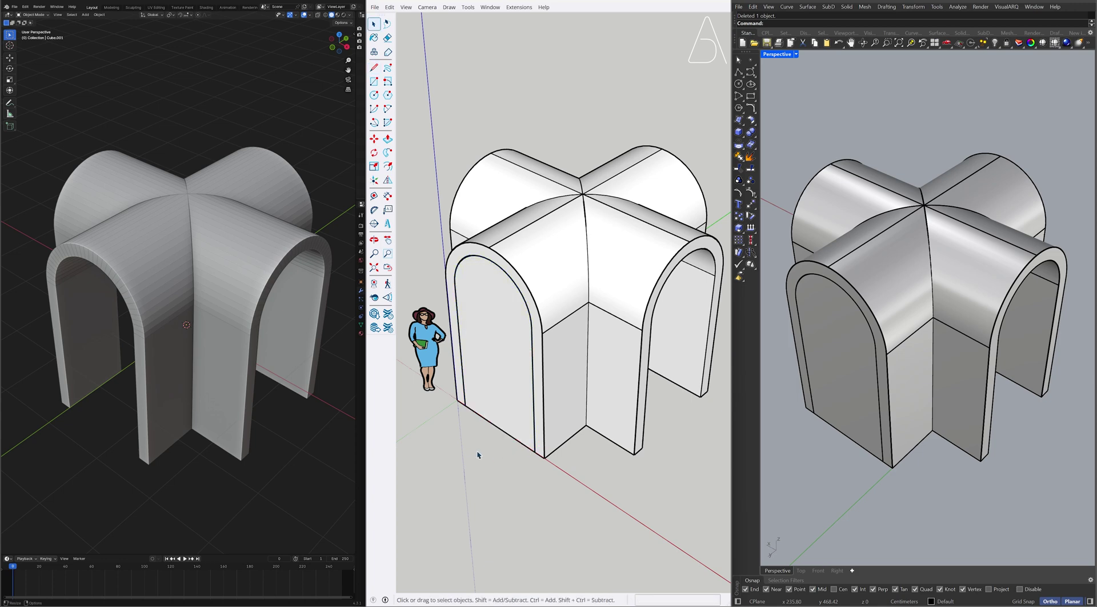
Select the front-left arch's inner edge loop in Edit Mode and fill it with a face.
click(164, 401)
key(Tab)
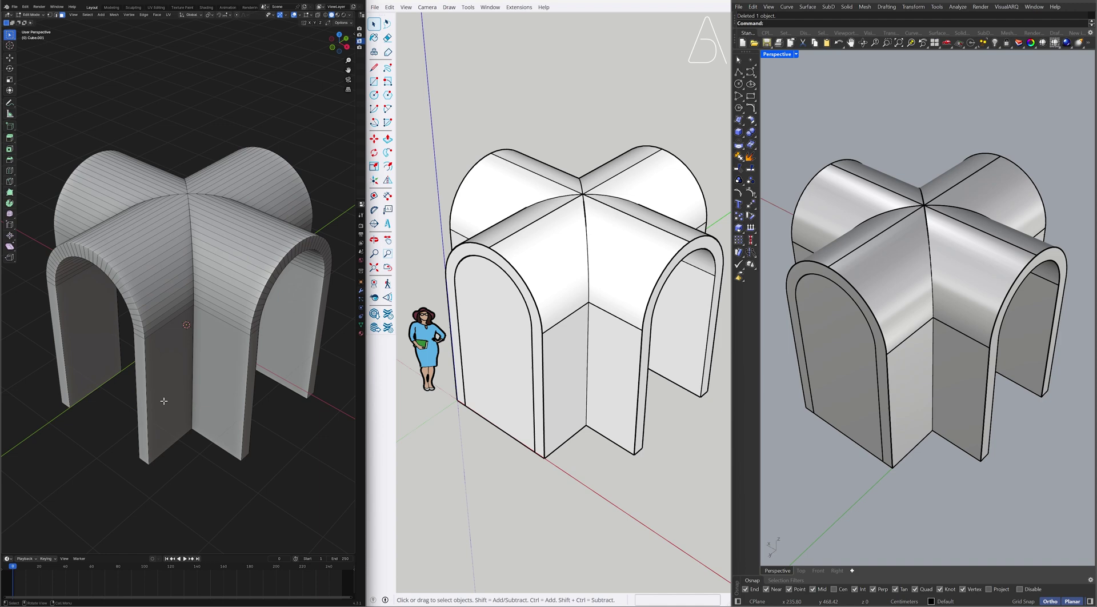
key(2)
alt+click(136, 392)
key(f)
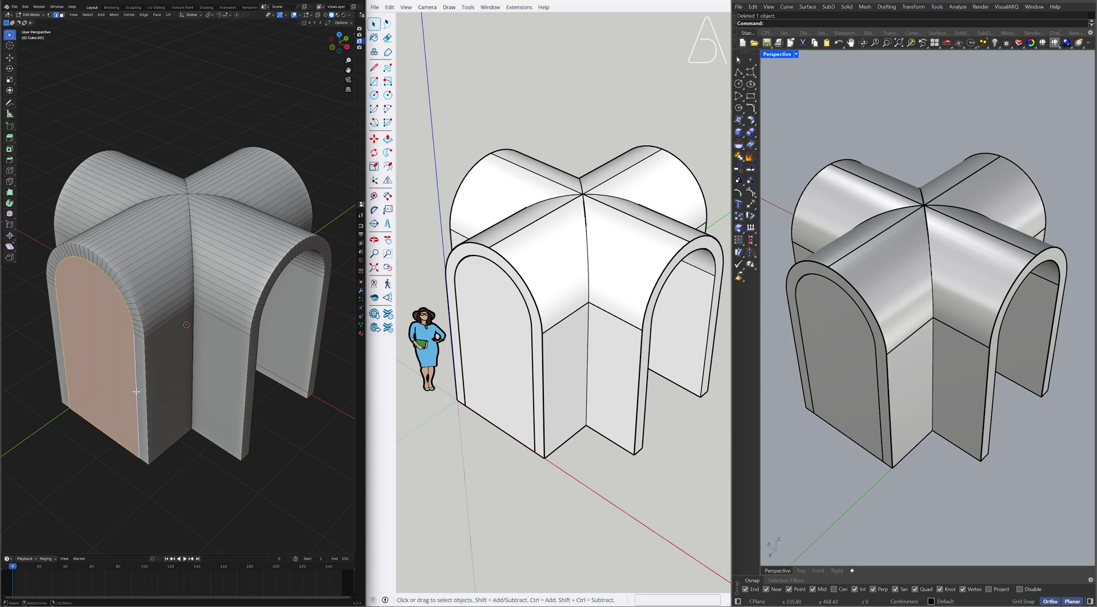
key(3)
click(108, 361)
click(109, 361)
click(302, 436)
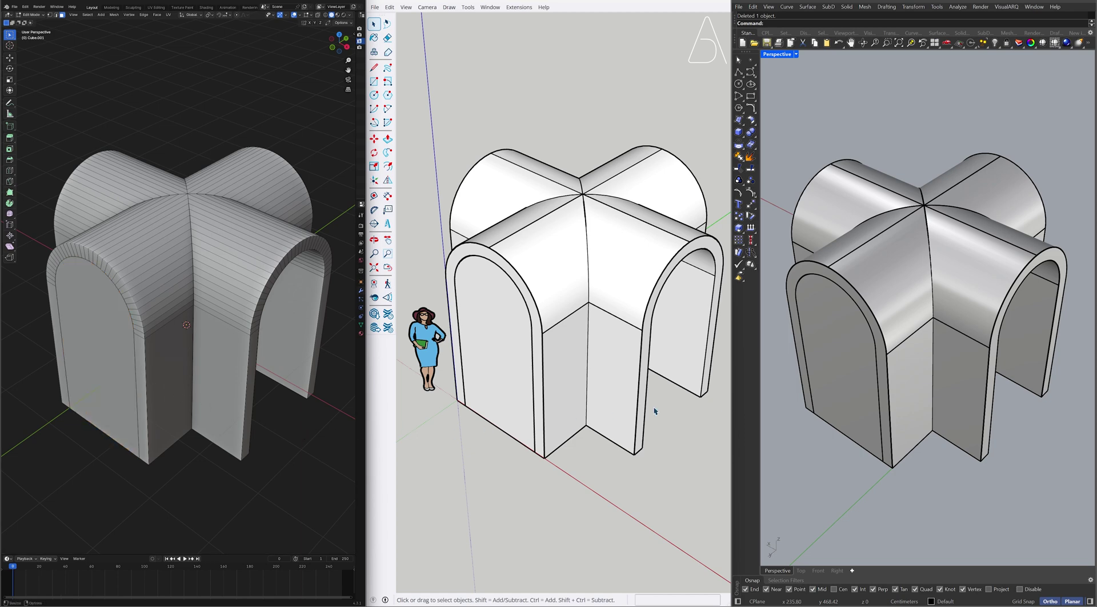
Offset the front arch infill face along the gumball's green arrow.
ctrl+shift+click(838, 365)
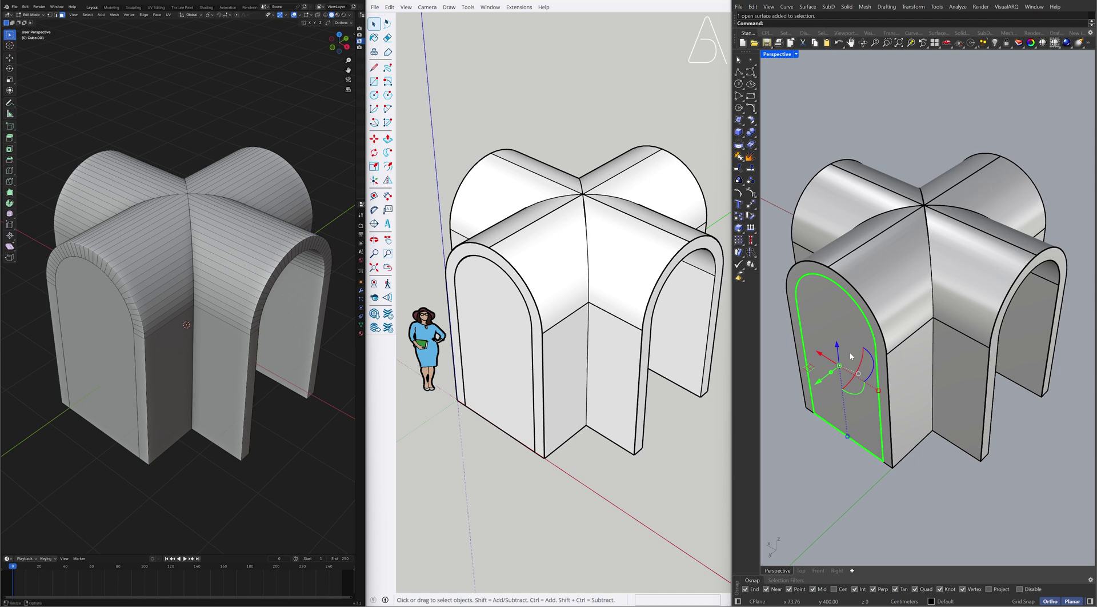
click(829, 377)
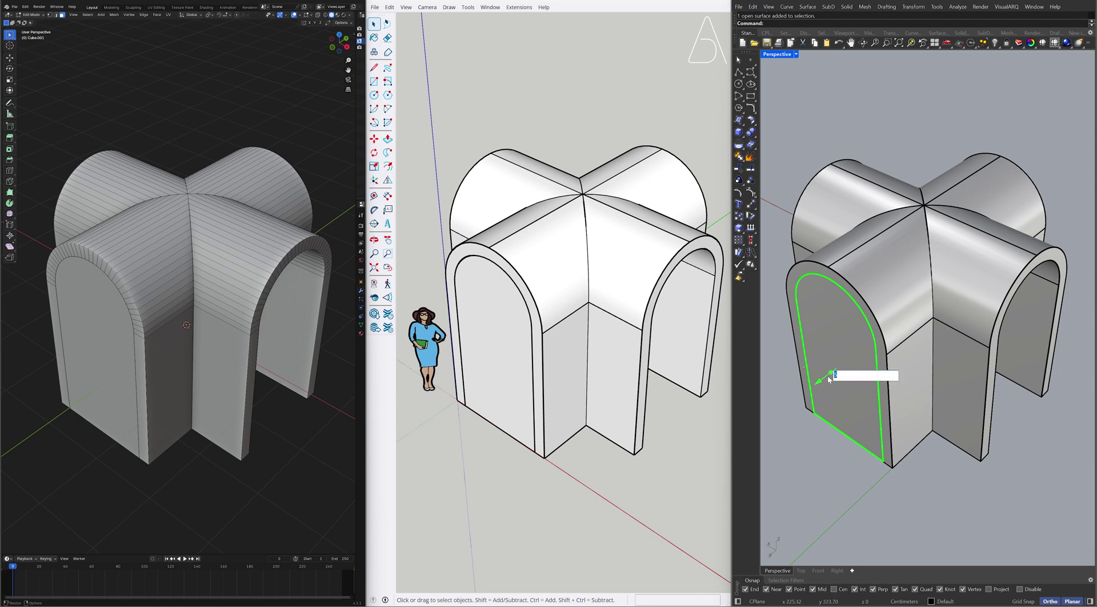
key(Return)
key(Escape)
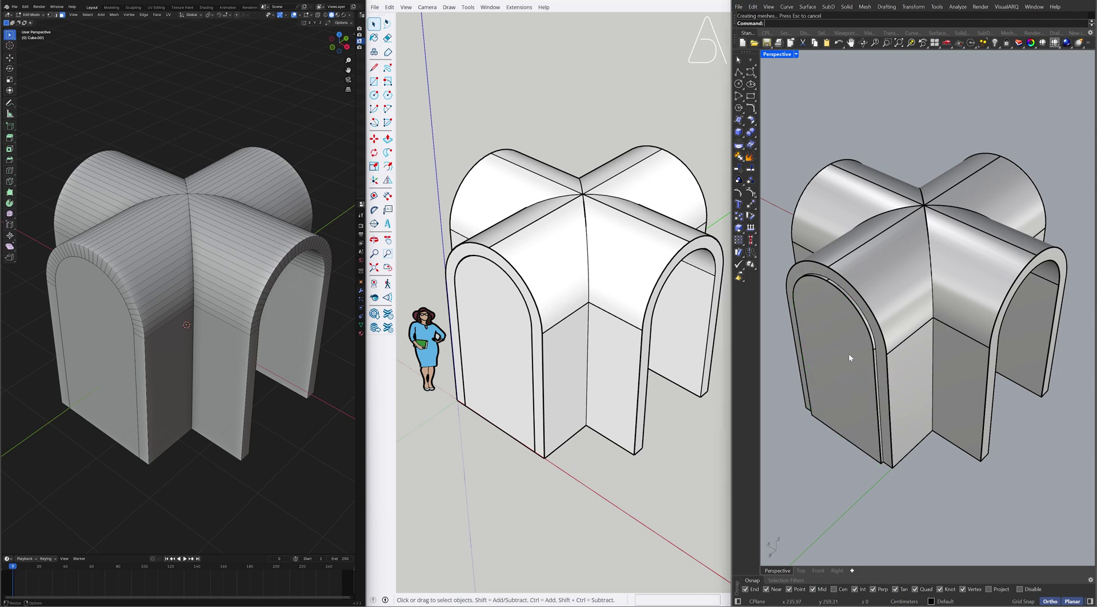
Push the arch infill solid 30 inward into the opening.
click(849, 357)
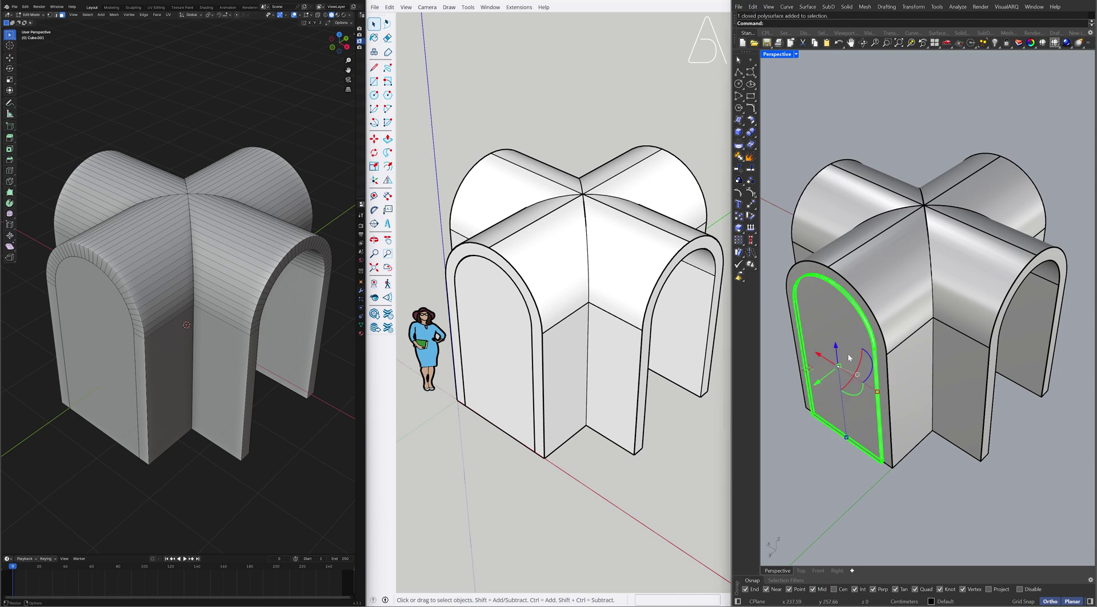
click(818, 383)
key(Return)
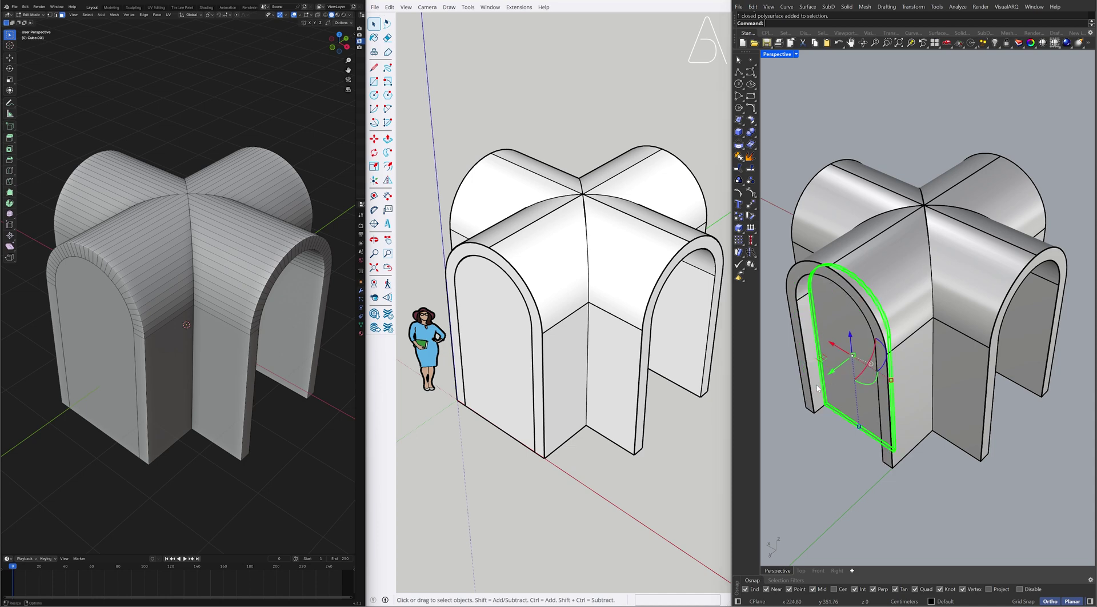
key(Escape)
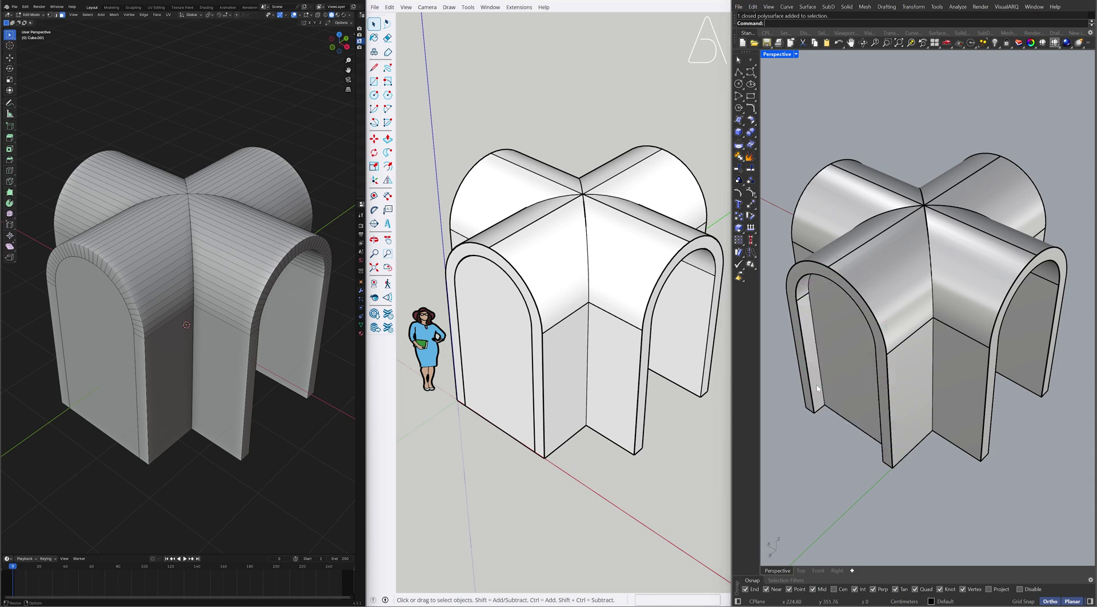
Push/pull SketchUp's left arch face outward into a 5 cm thick solid.
key(p)
click(505, 402)
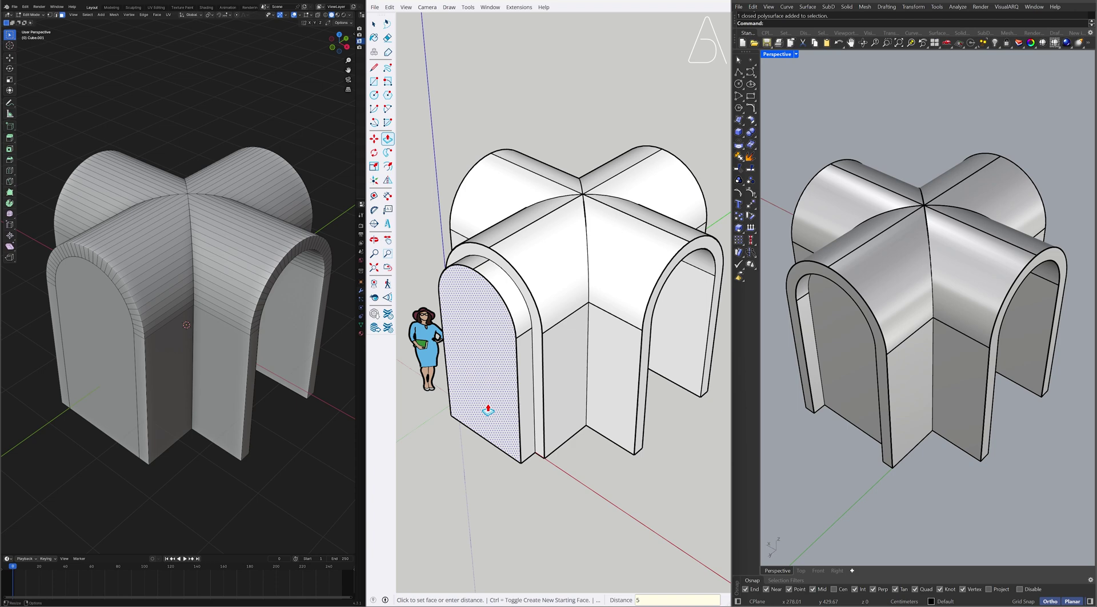
key(Return)
key(space)
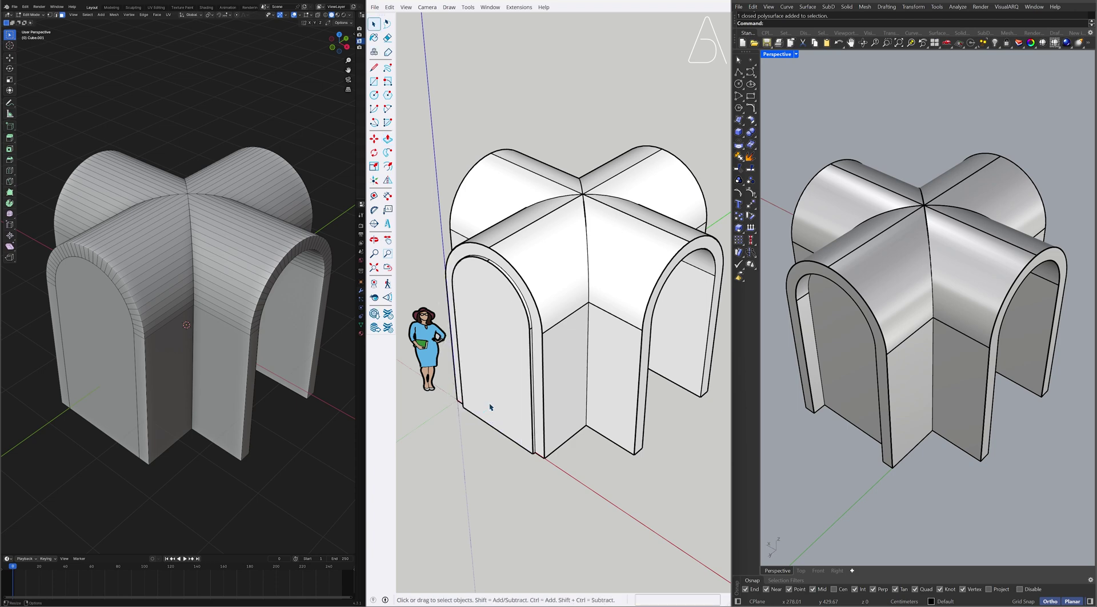
Group the SketchUp arch solid and move it back into the wall, reopening the front-left opening.
click(497, 369)
right_click(497, 369)
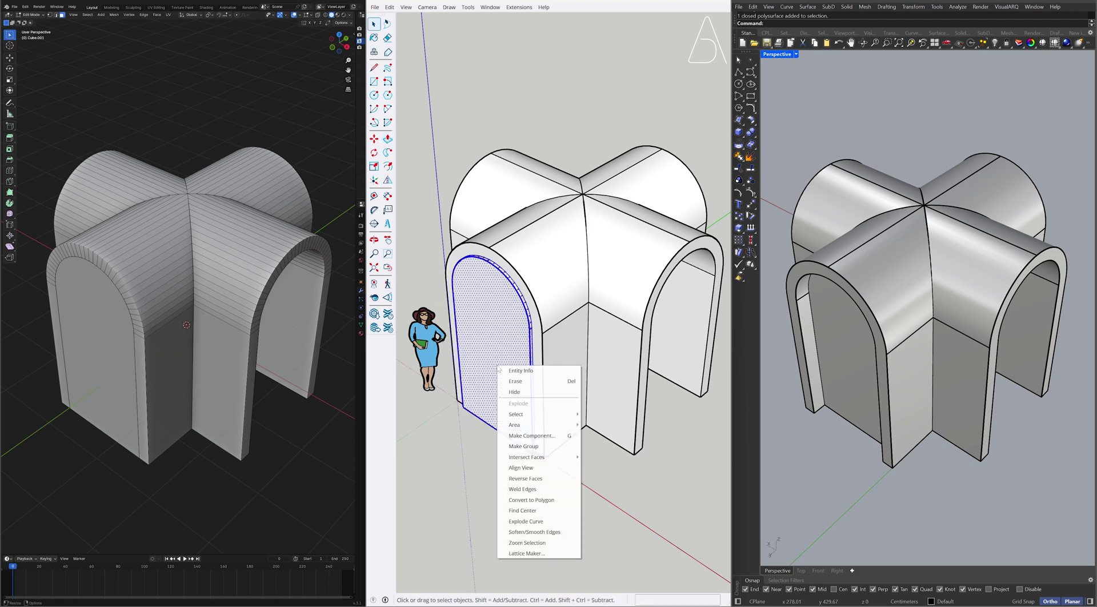
click(530, 449)
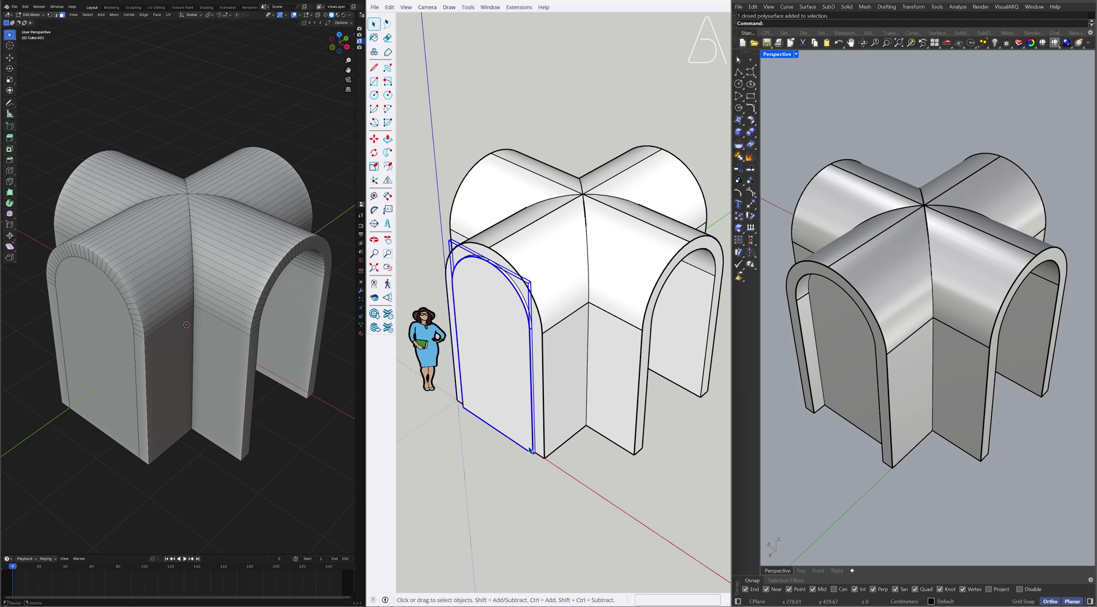
key(m)
click(563, 460)
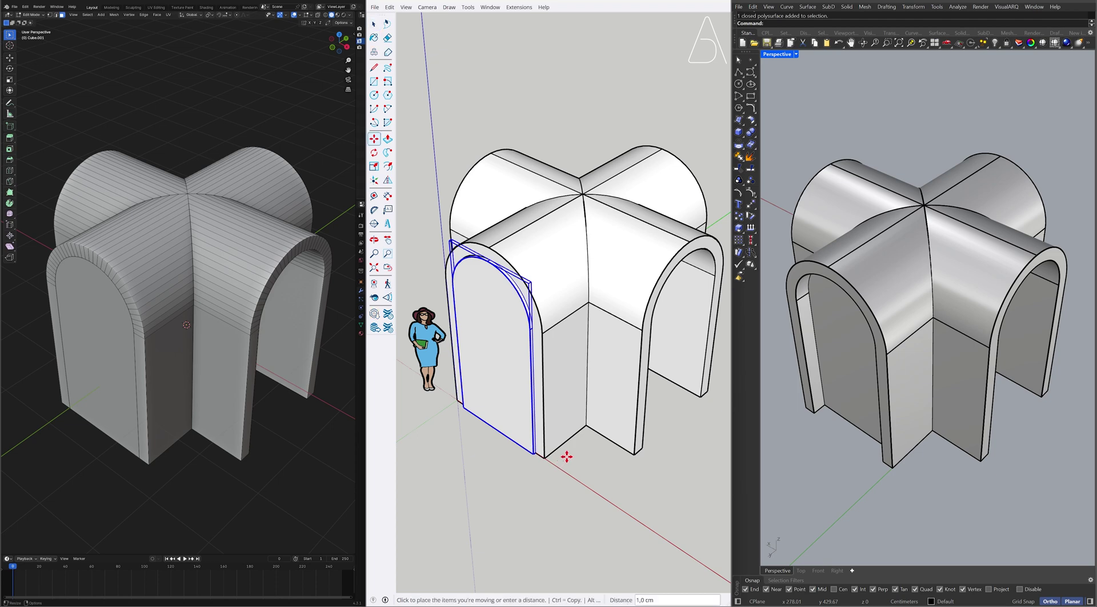
click(573, 451)
key(space)
click(579, 453)
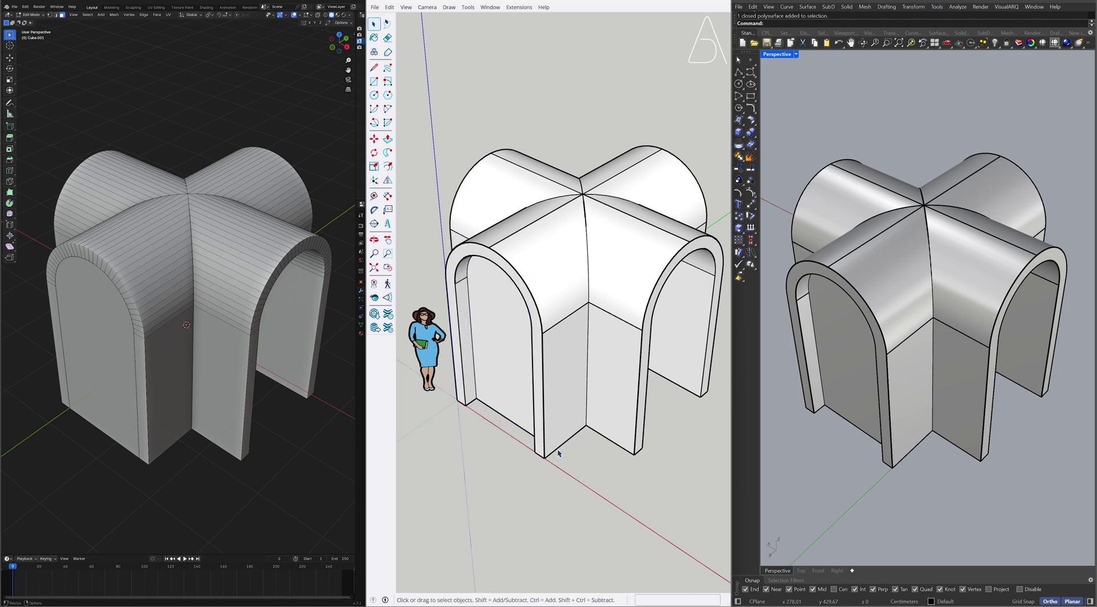
Extrude Blender's front arch face along its normal into a rib and move it 0.3 m along Y.
click(118, 420)
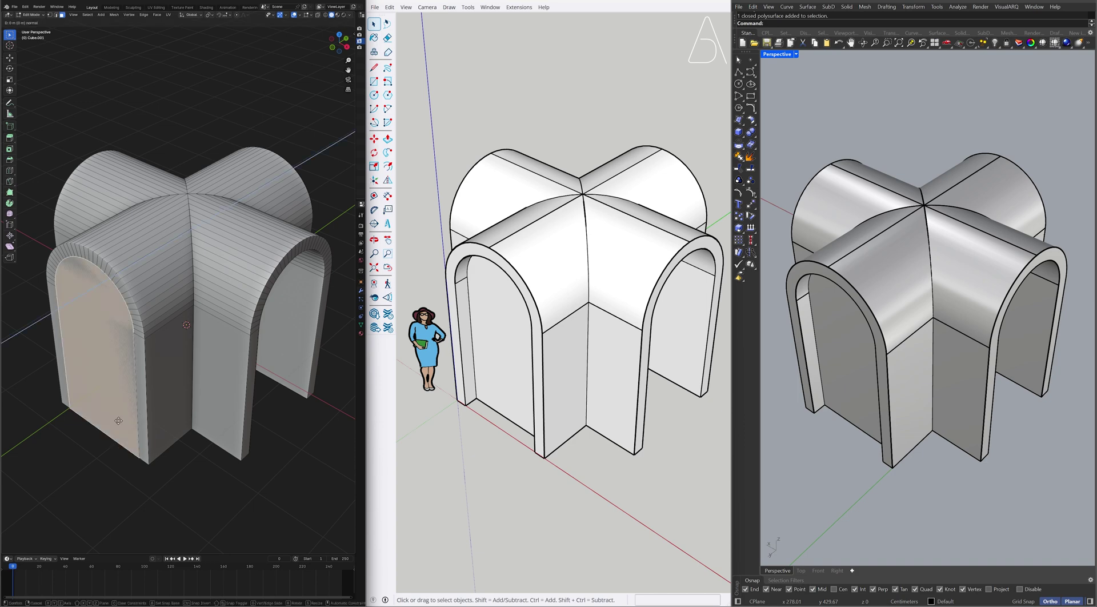
key(e)
click(111, 424)
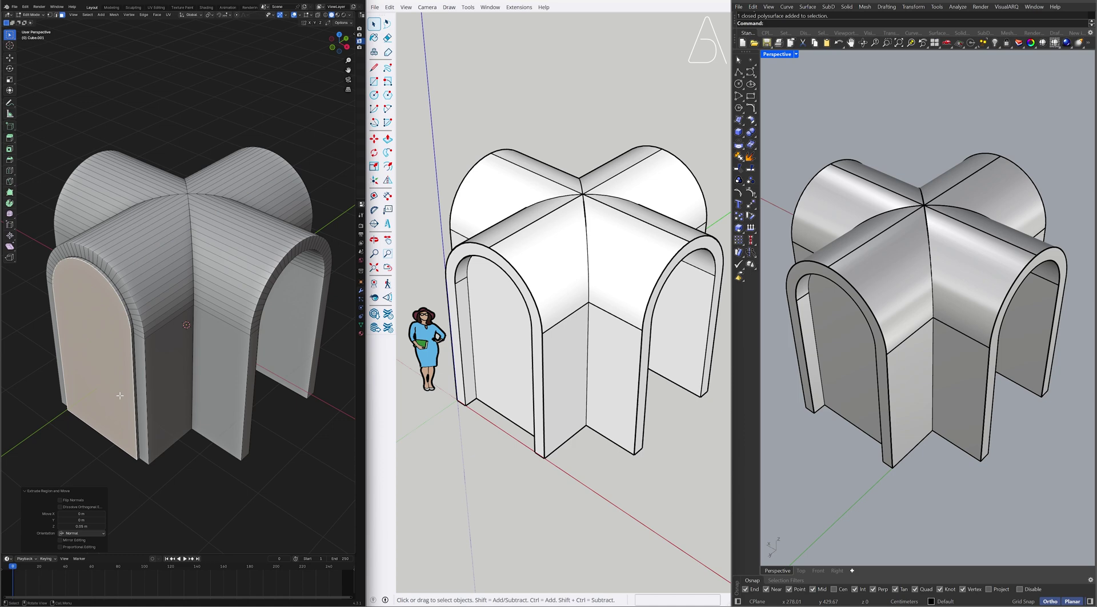
key(l)
key(g)
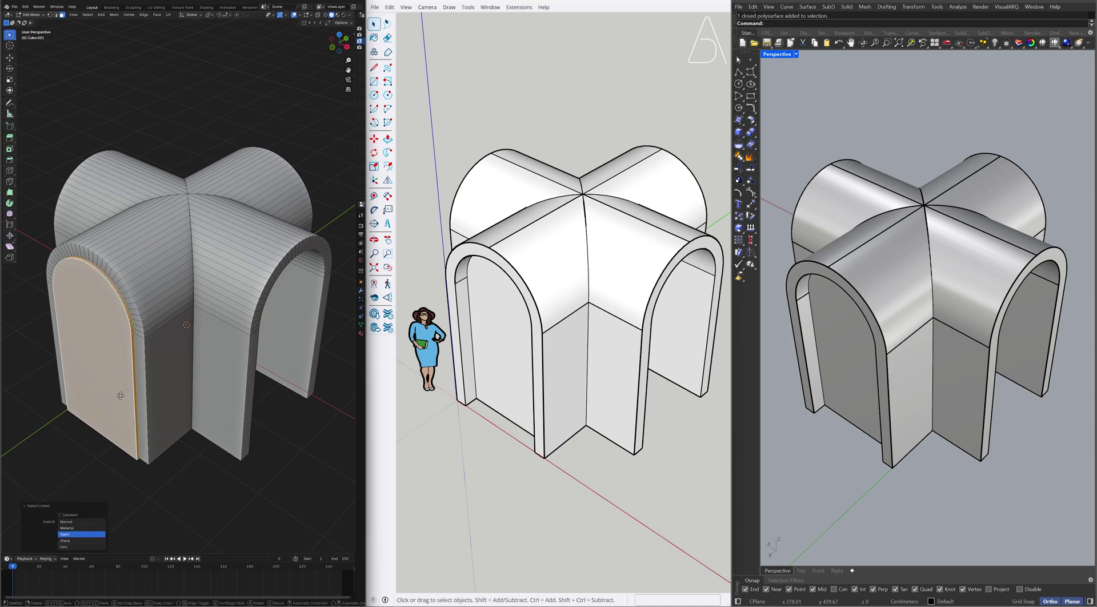
text(y)
text(.)
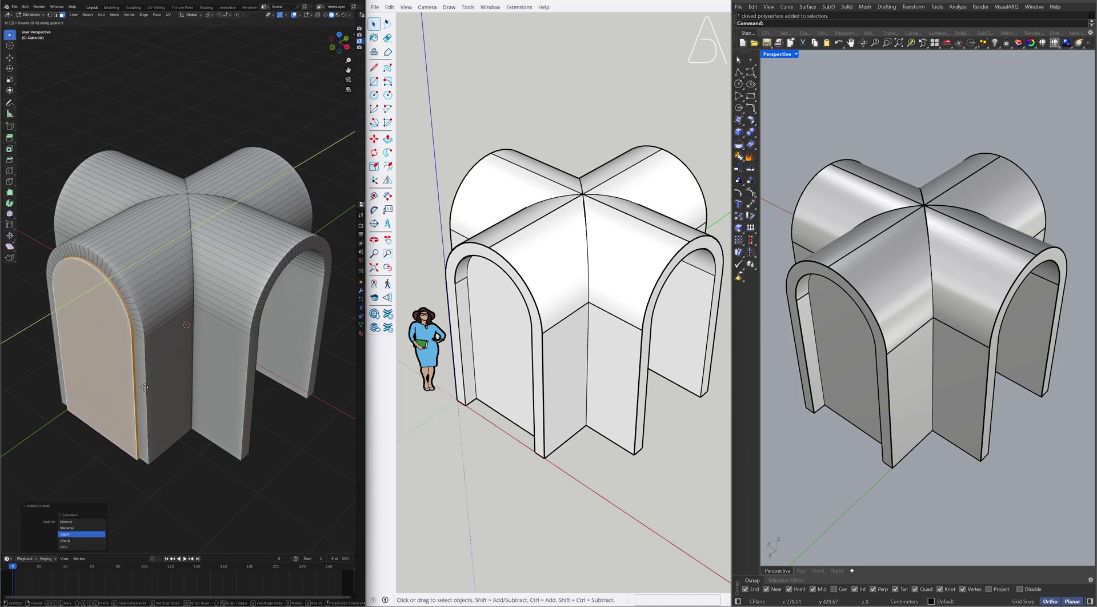
text(3)
key(Return)
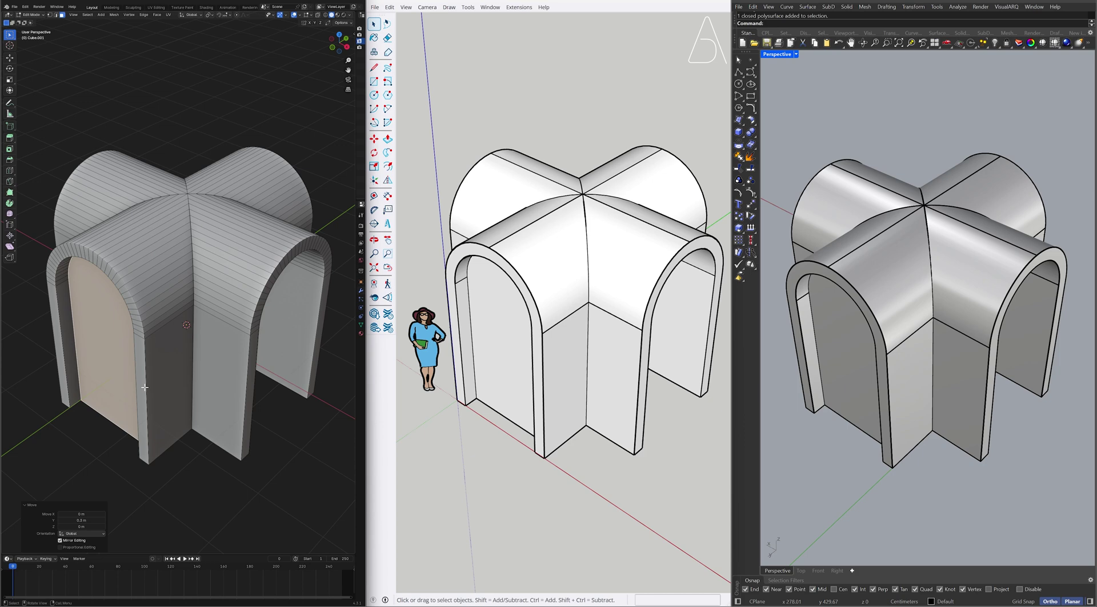
click(309, 423)
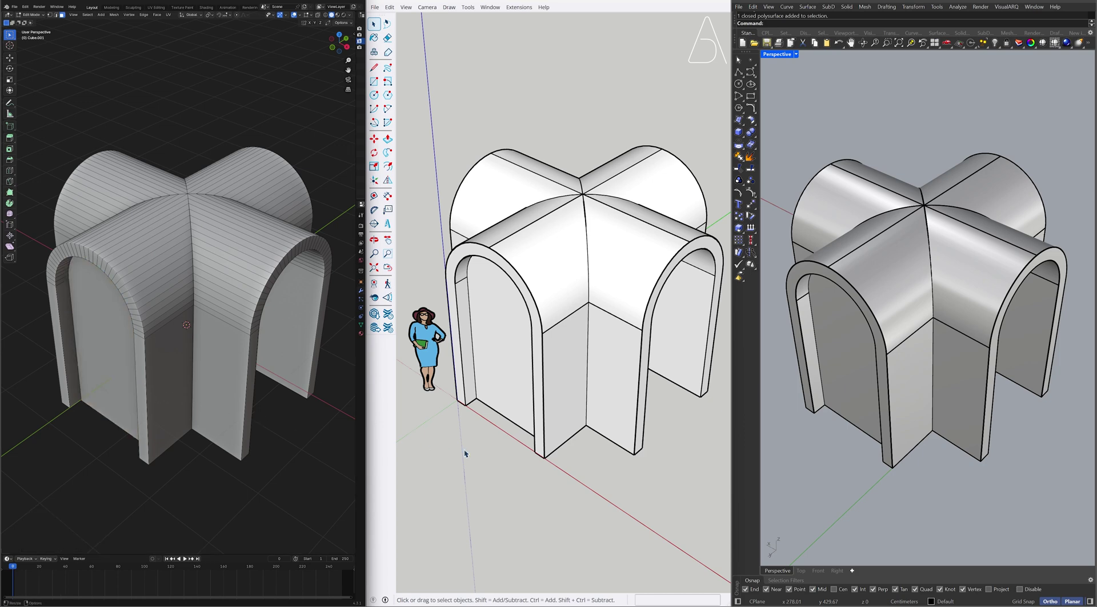
Polar-array the Rhino arch rib as 4 items over 360° around the vault's top vertex.
ctrl+shift+click(850, 355)
text(ar)
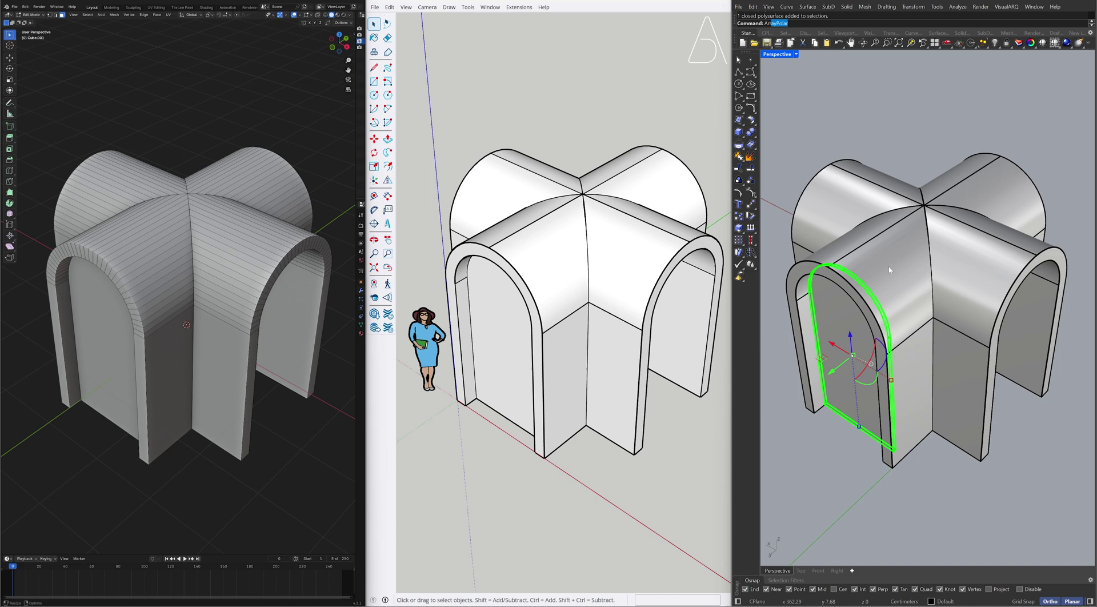
key(Return)
click(924, 207)
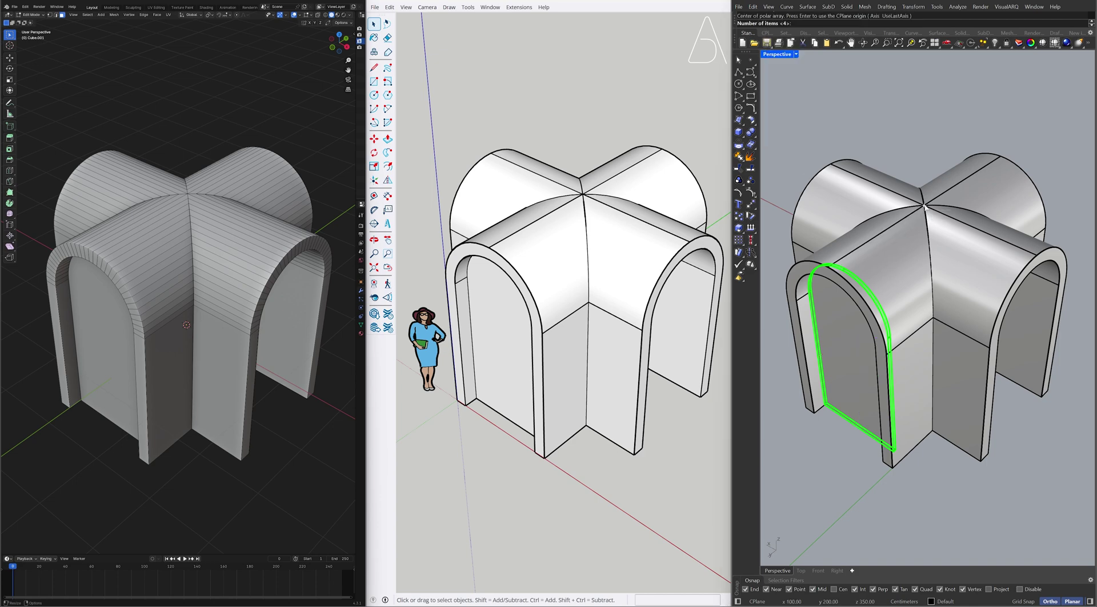
key(Return)
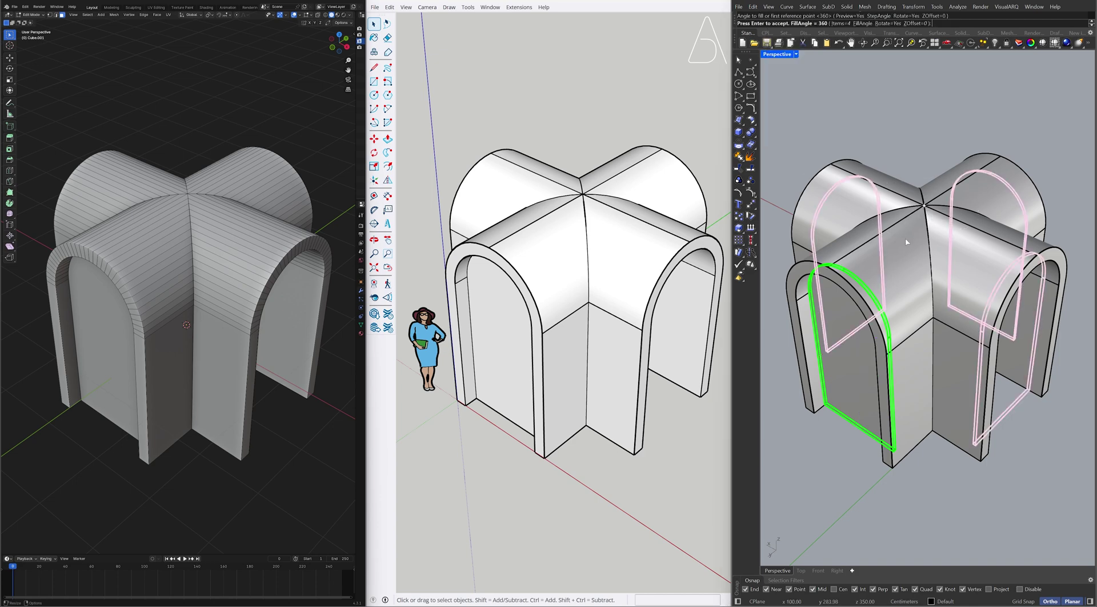
key(Return)
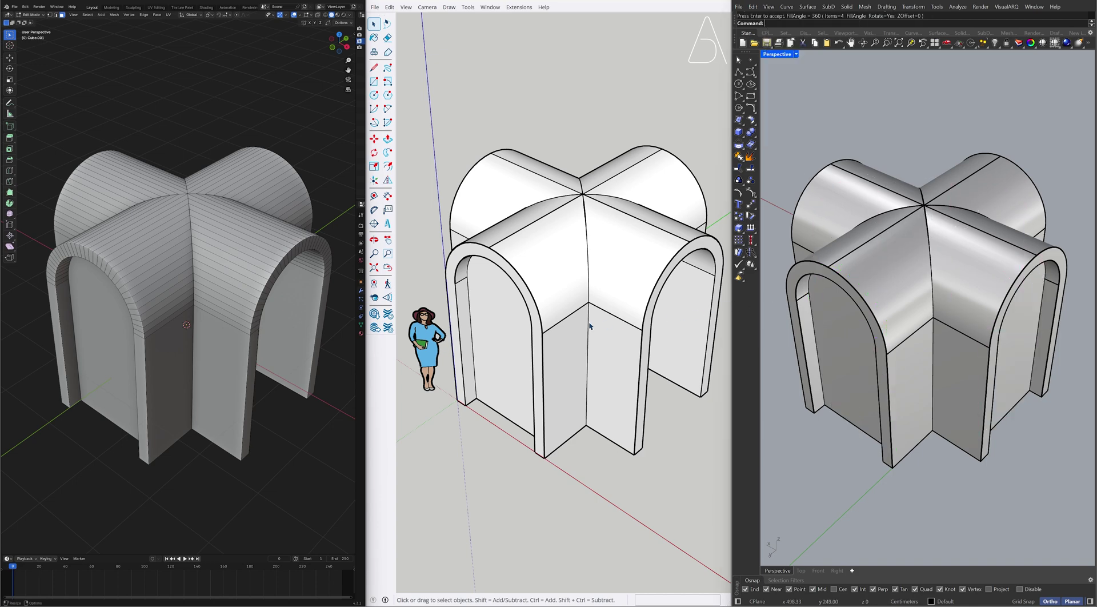
Rotate-copy the SketchUp arch rib 90° about the ridge centre, making three copies (x3).
click(498, 330)
key(q)
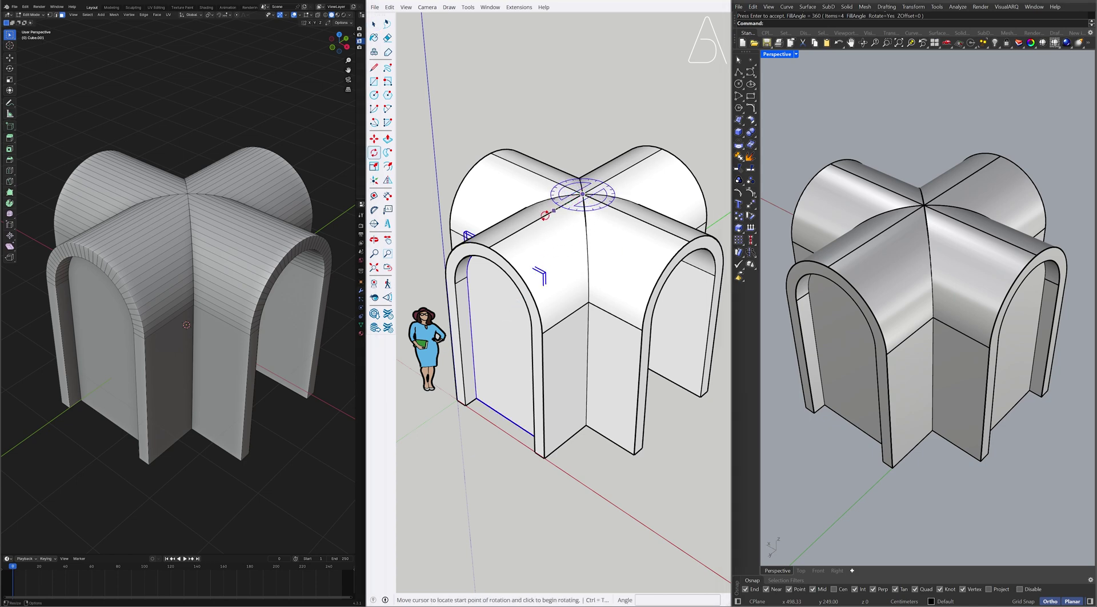
click(538, 219)
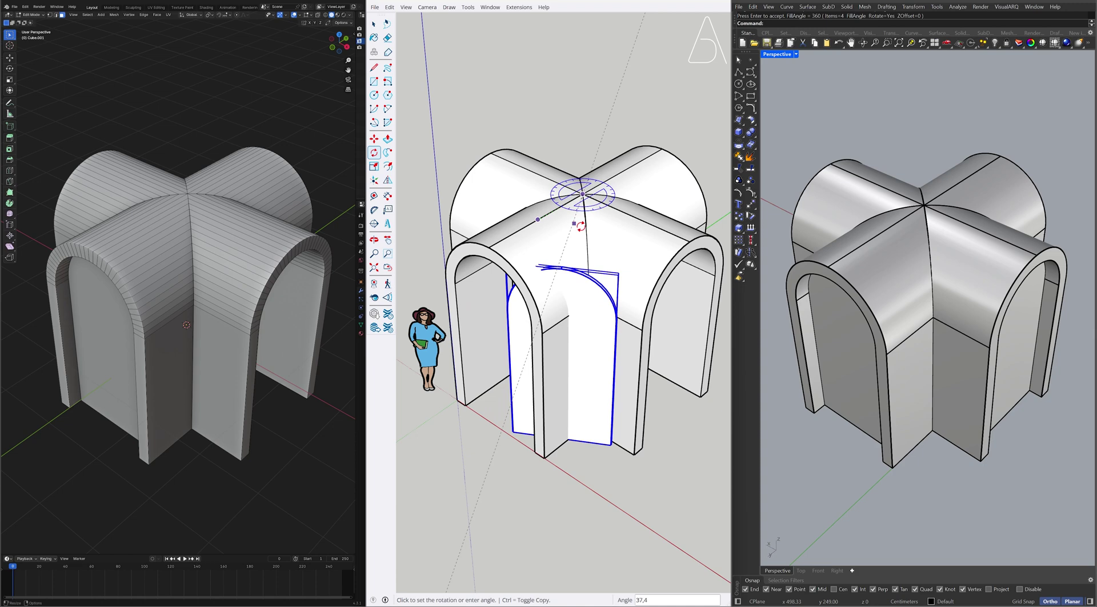
key(ctrl)
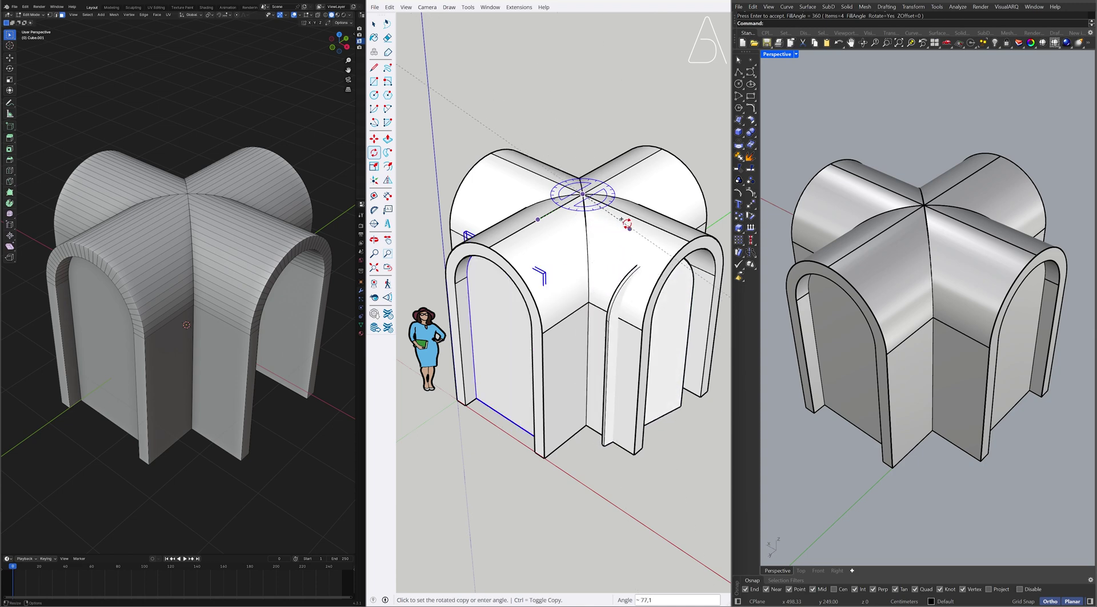
click(636, 217)
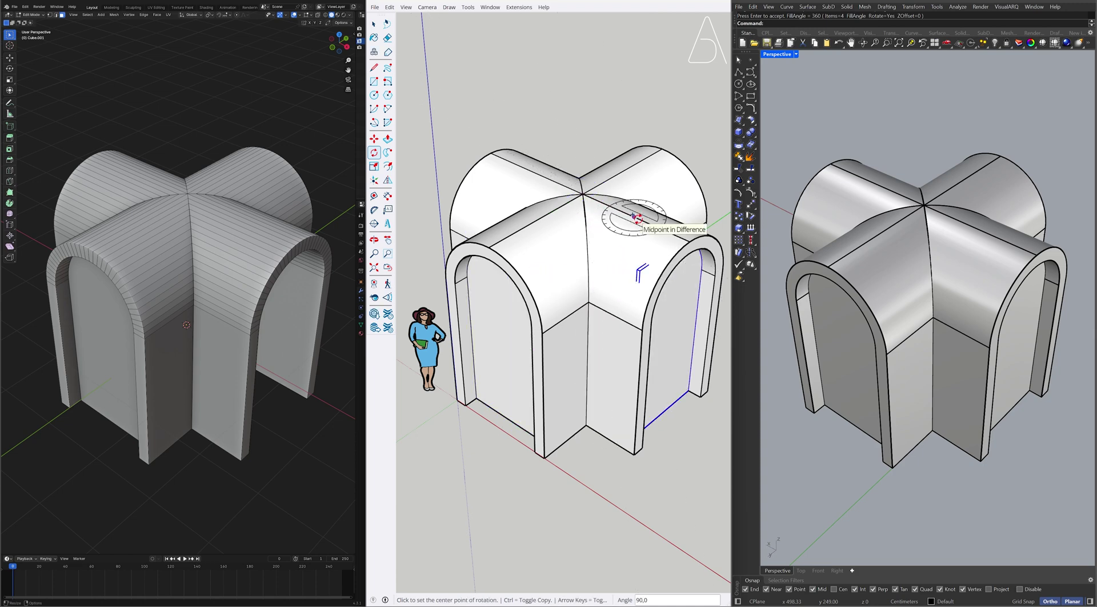
text(x3)
key(space)
click(574, 161)
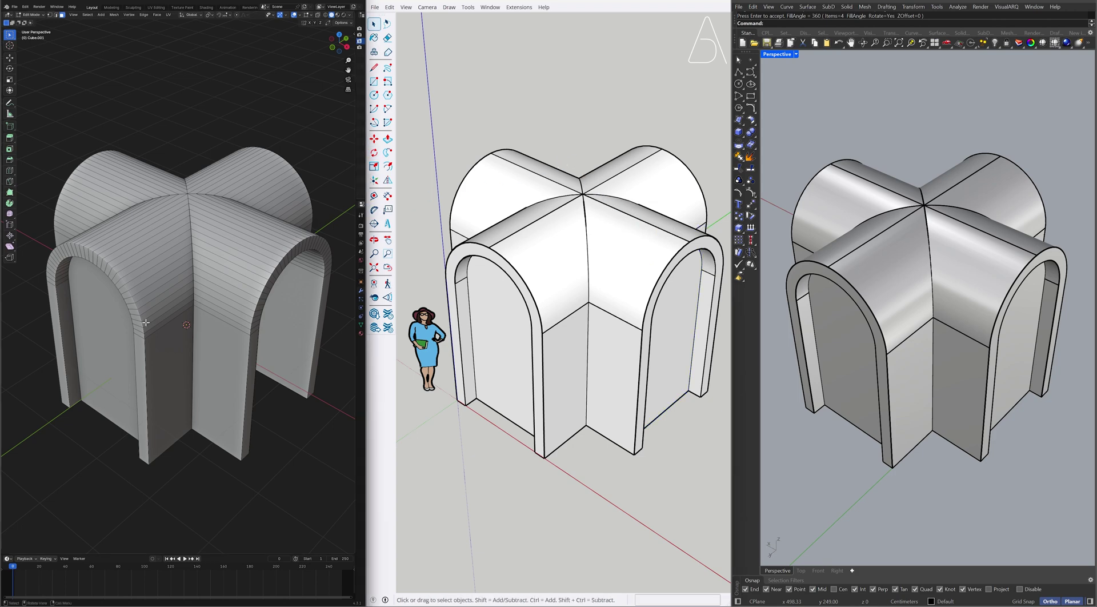
Spin the Blender arch rib 360° around the crown into four ribs and return to Object Mode.
key(l)
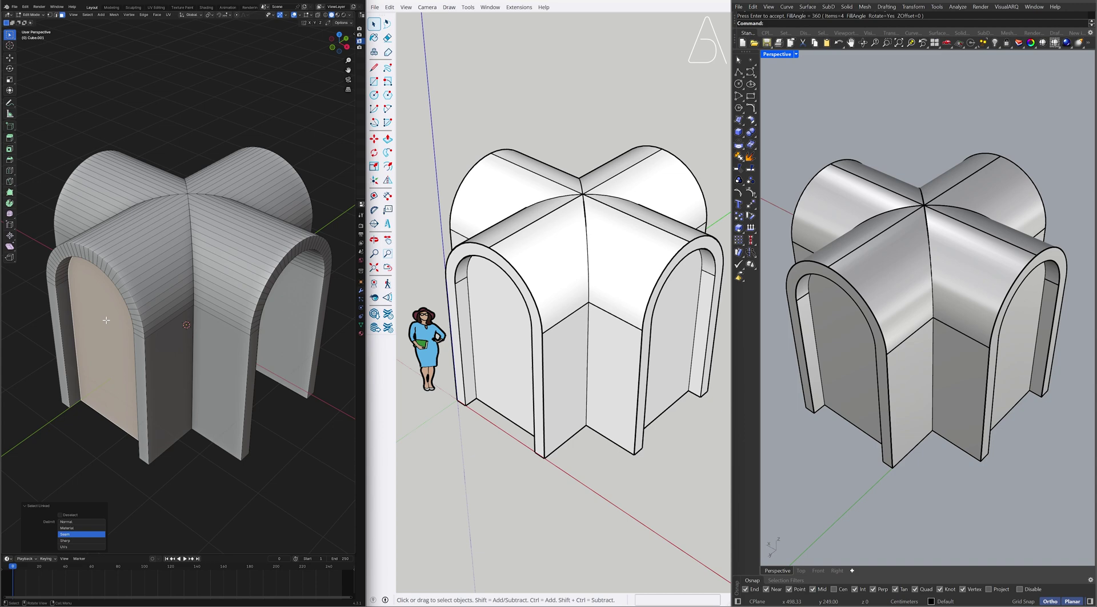
click(10, 204)
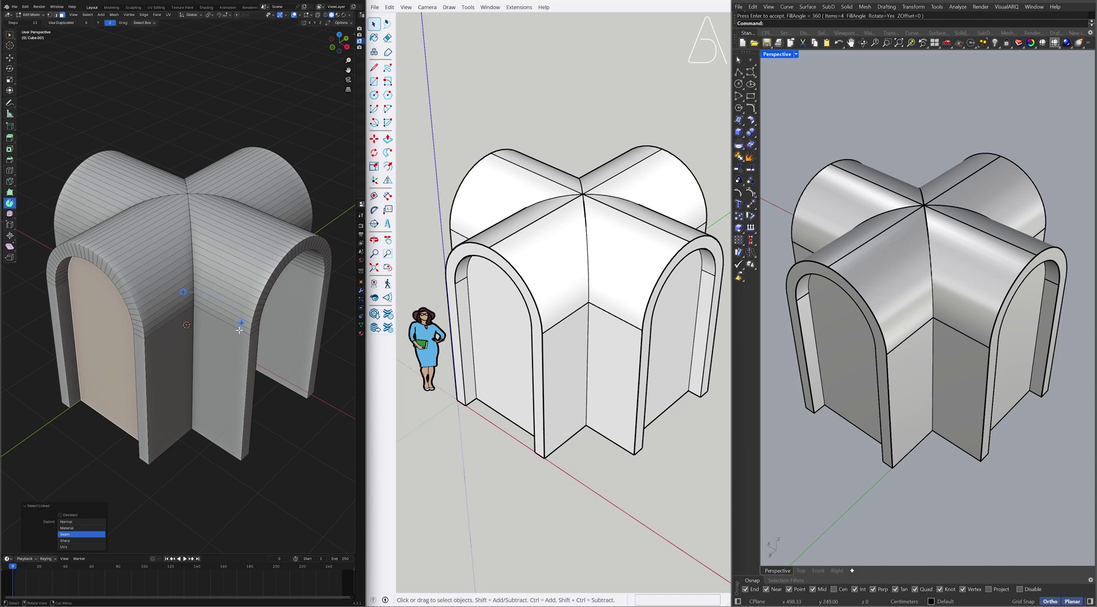
drag(241, 323, 146, 337)
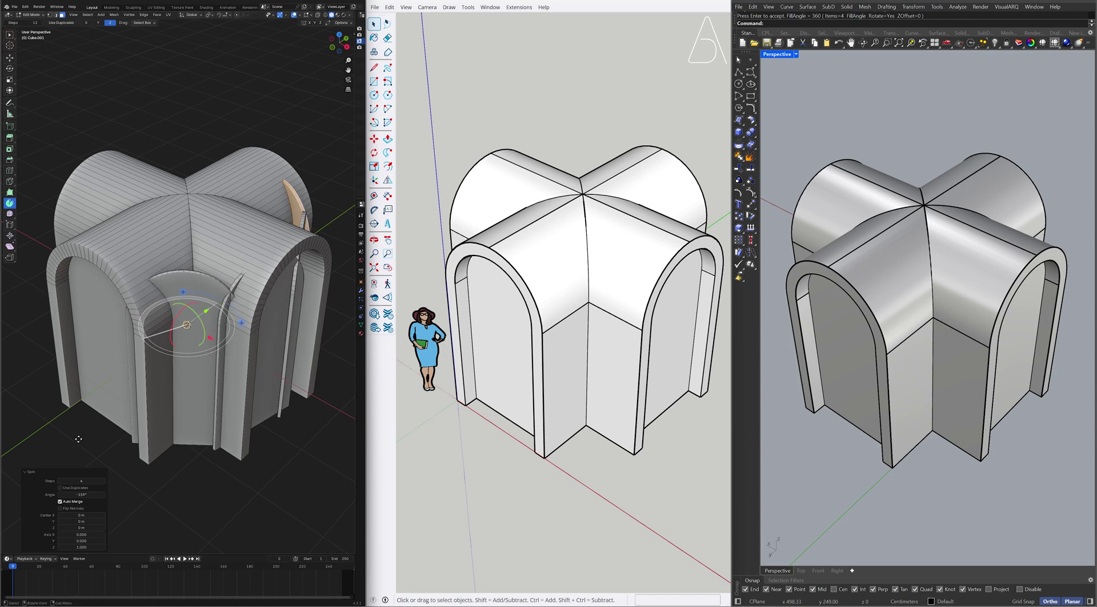
click(82, 494)
text(360)
key(Return)
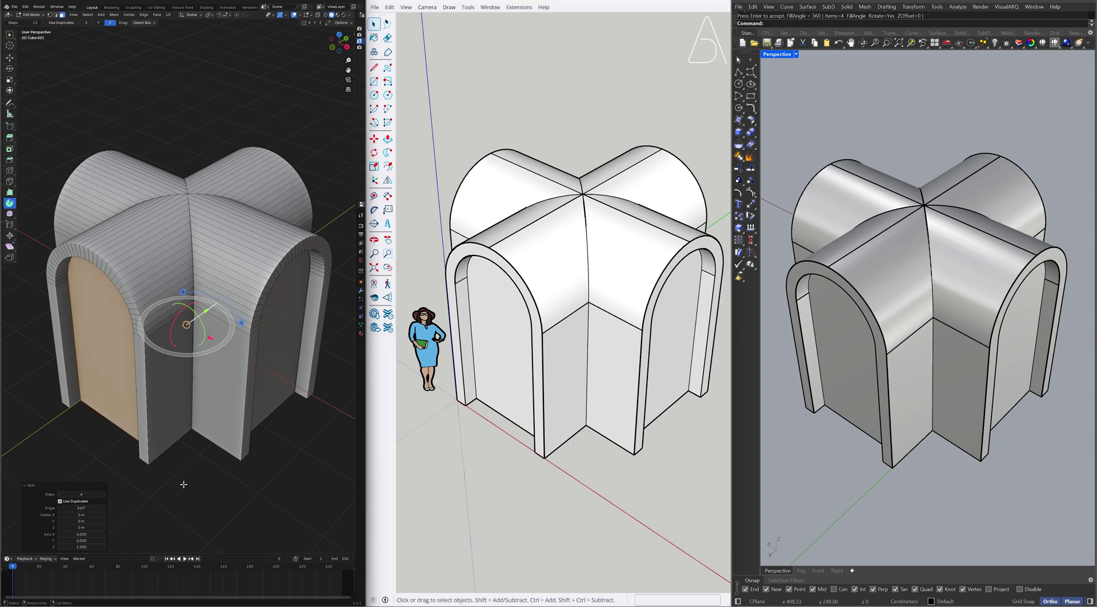
key(Tab)
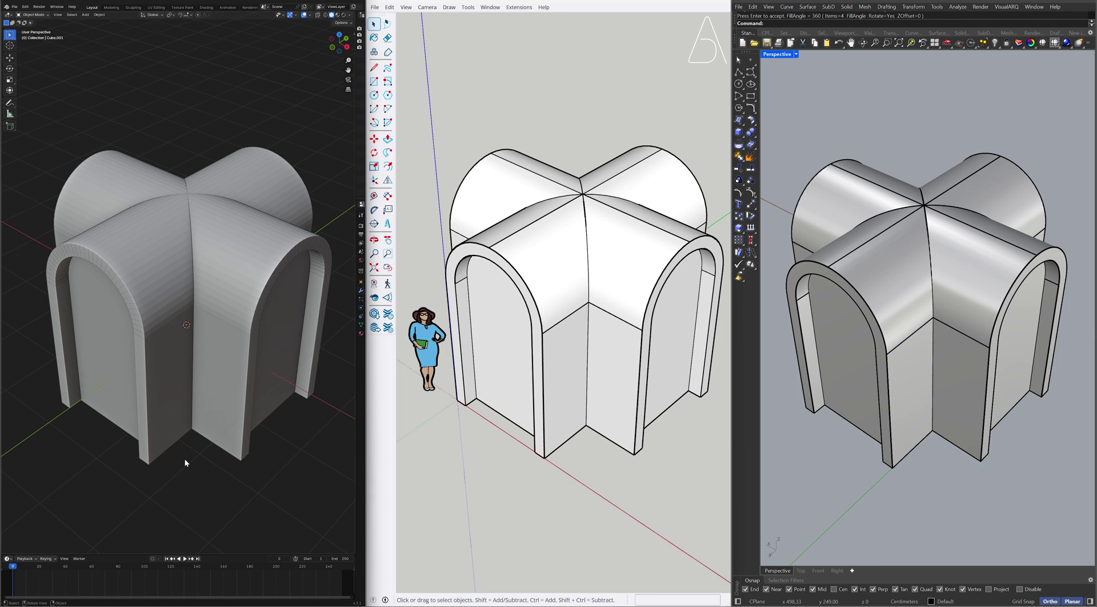
middle_drag(184, 482, 198, 391)
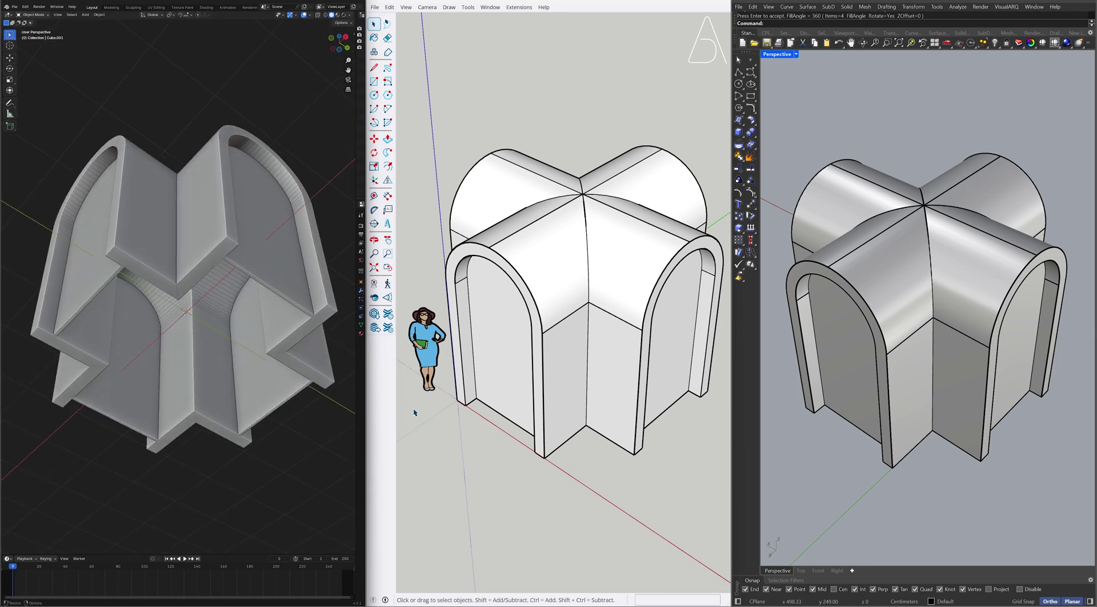
mouse_move(577, 471)
middle_down()
mouse_move(588, 465)
mouse_move(546, 66)
mouse_move(562, 91)
middle_up()
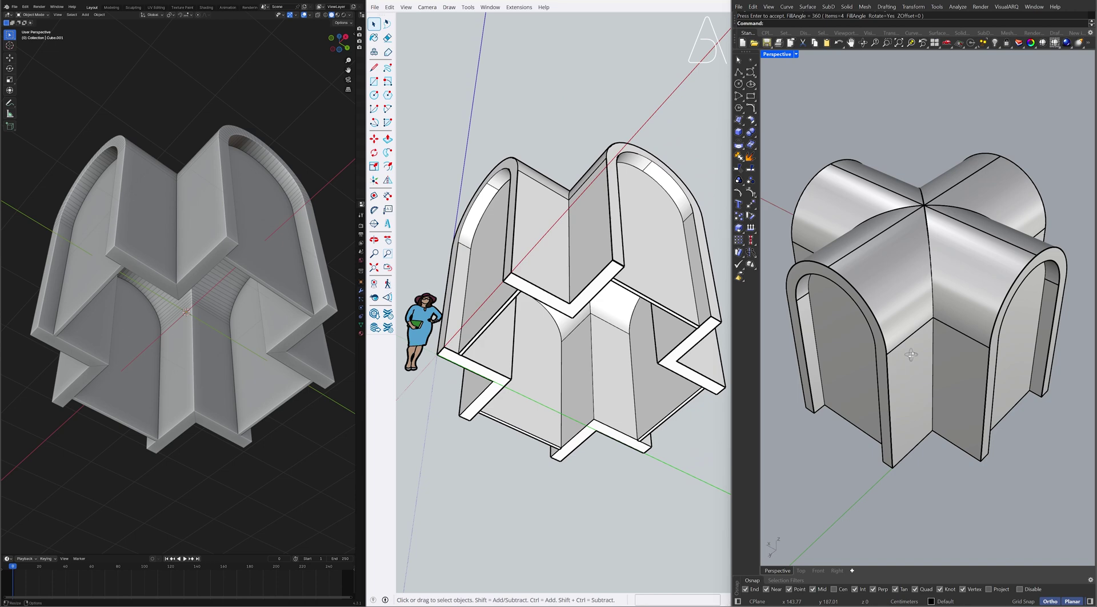
right_drag(849, 286, 901, 273)
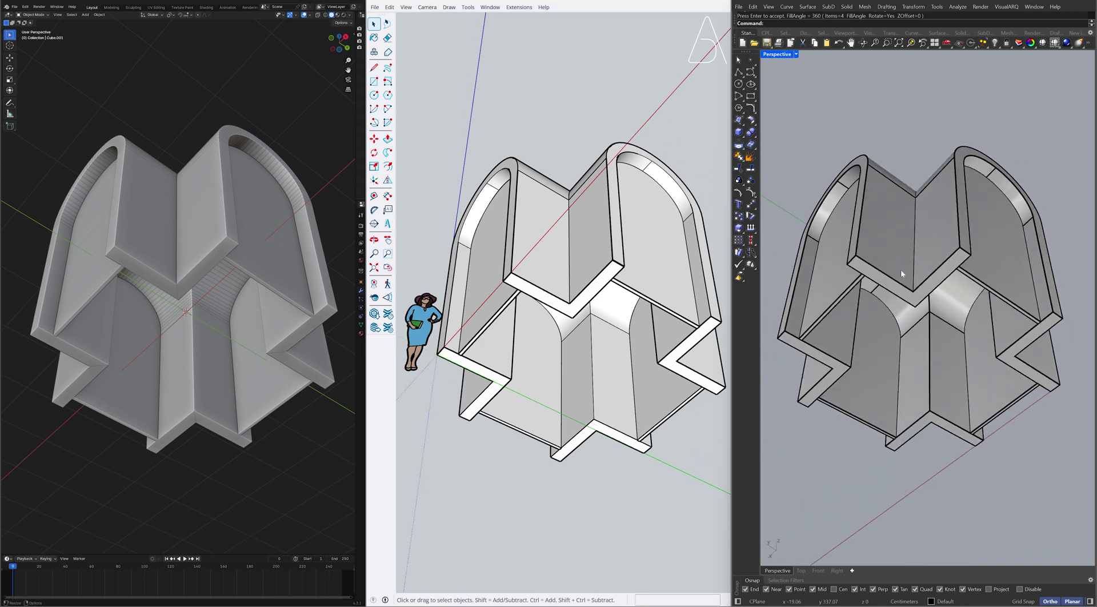
right_drag(889, 213, 887, 247)
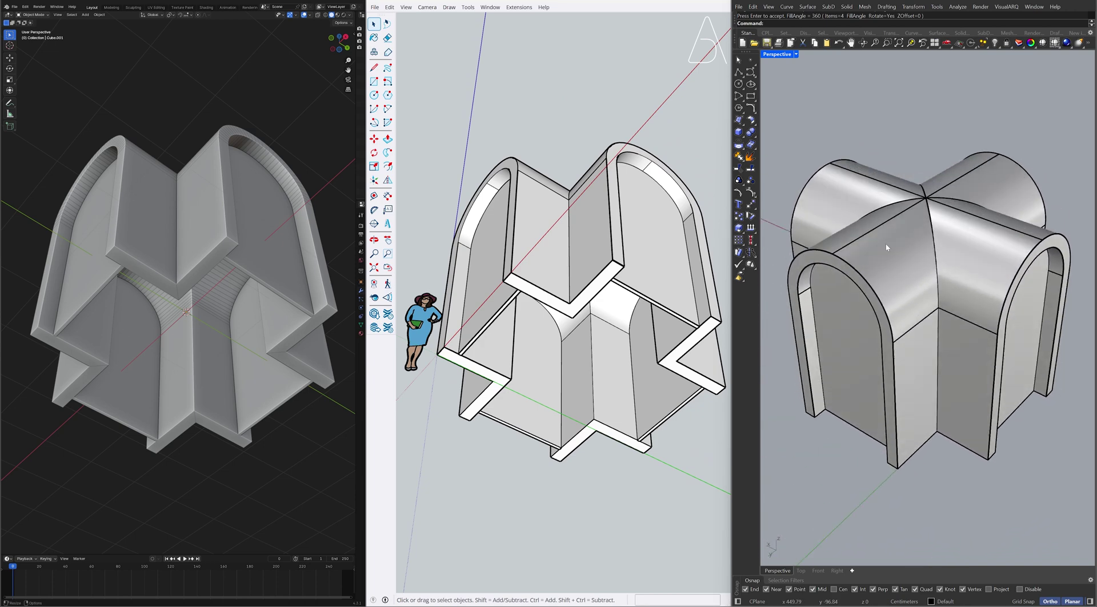
mouse_move(594, 29)
middle_down()
mouse_move(591, 569)
mouse_move(651, 568)
middle_up()
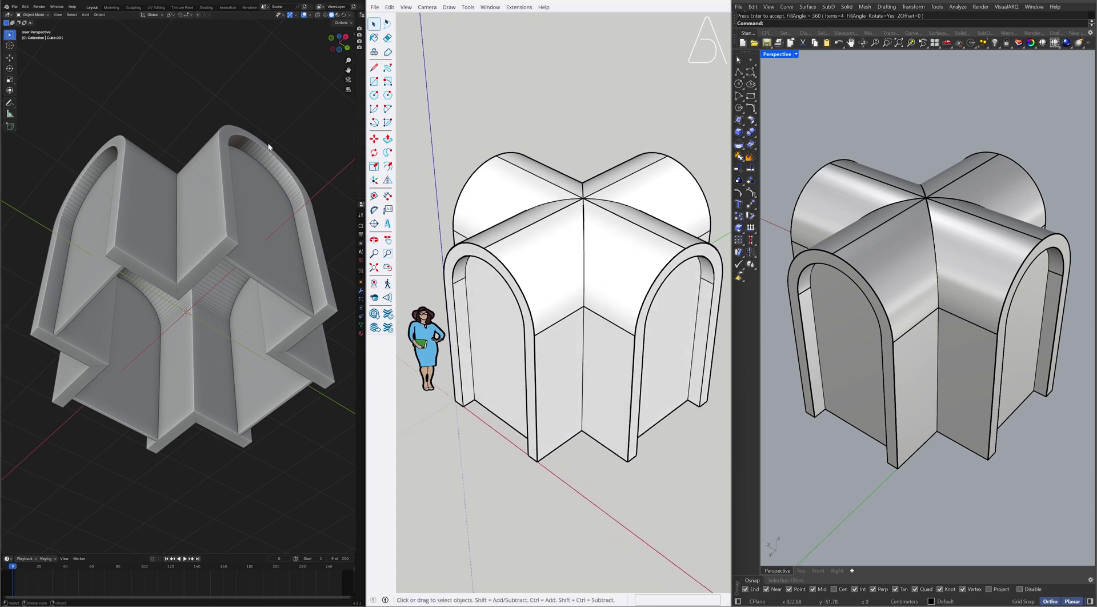
middle_drag(219, 118, 218, 181)
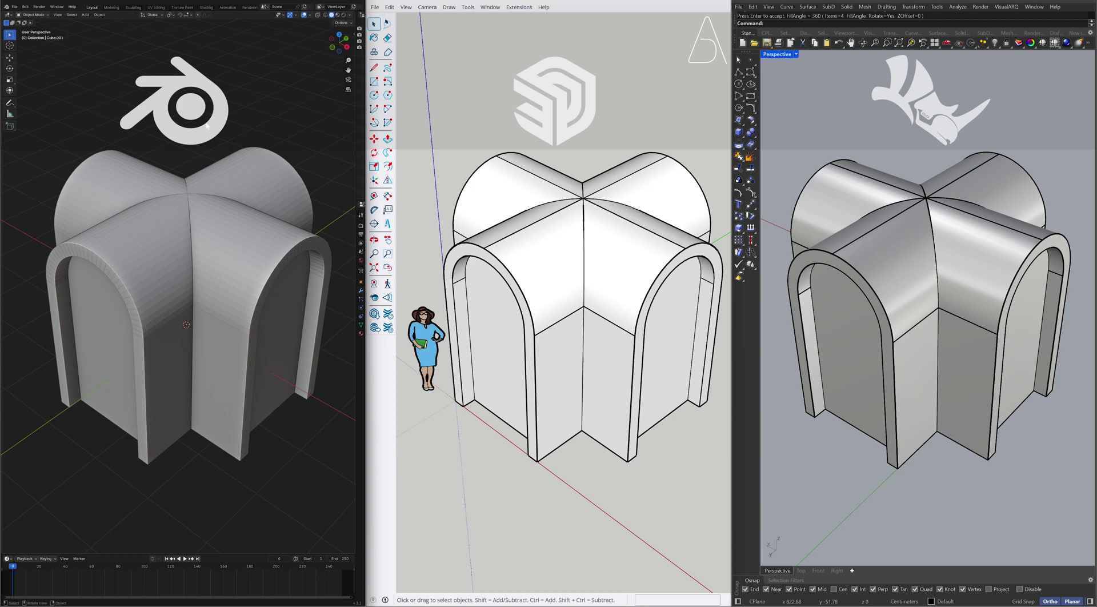